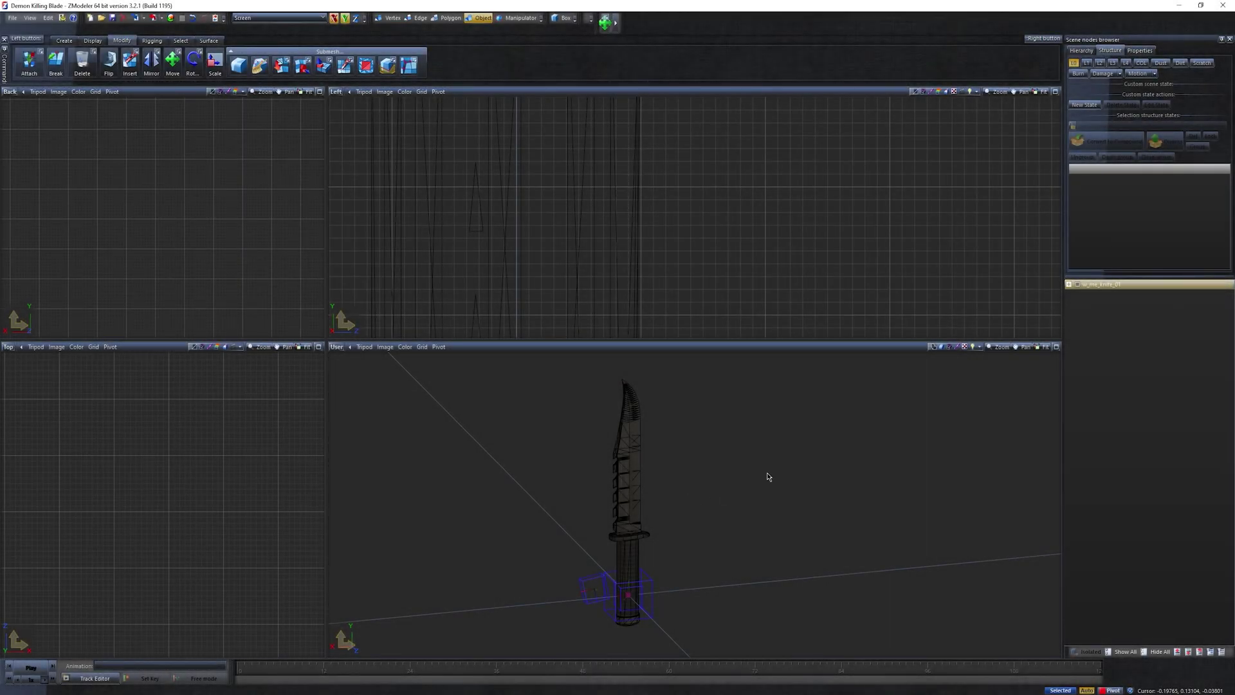
# Expand the w_me_knife_01 hierarchy through Gun_Root and Gun_GripR, and select Gun_Main_Bone.
pyautogui.moveTo(698, 515)
pyautogui.mouseDown(button='middle')
pyautogui.moveTo(677, 514)
pyautogui.moveTo(708, 514)
pyautogui.moveTo(695, 513)
pyautogui.mouseUp(button='middle')
pyautogui.click(1068, 284)
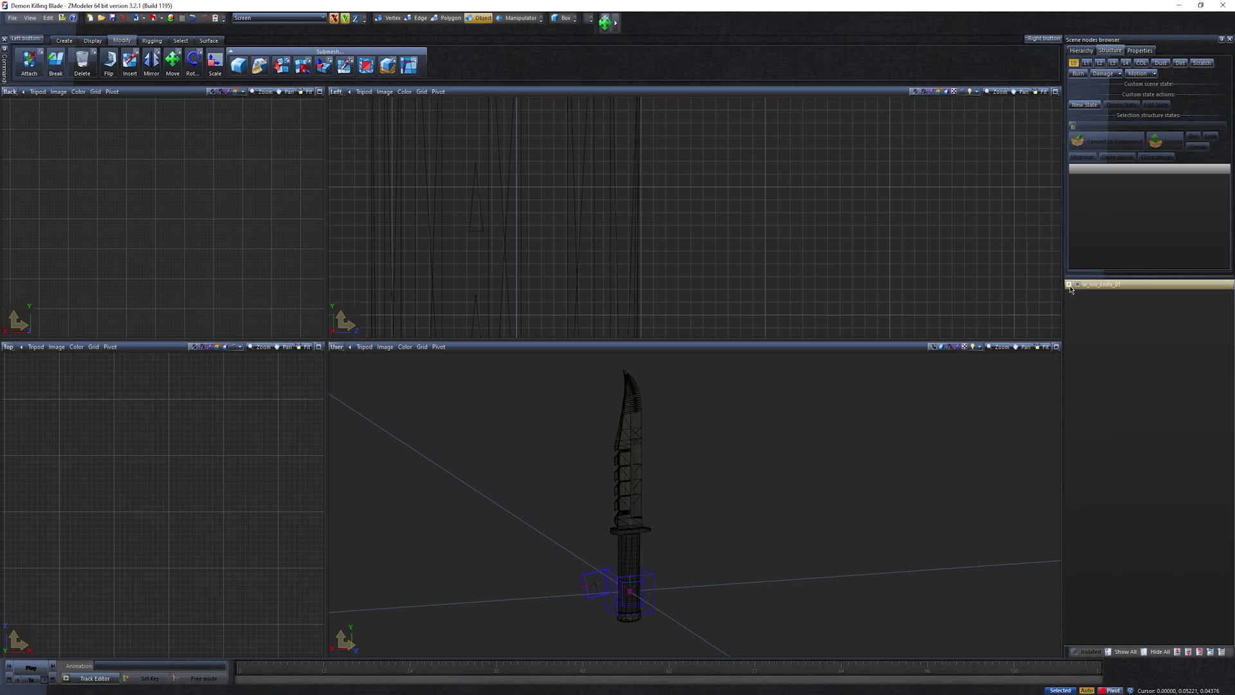
pyautogui.click(1104, 294)
pyautogui.click(1076, 294)
pyautogui.click(1091, 305)
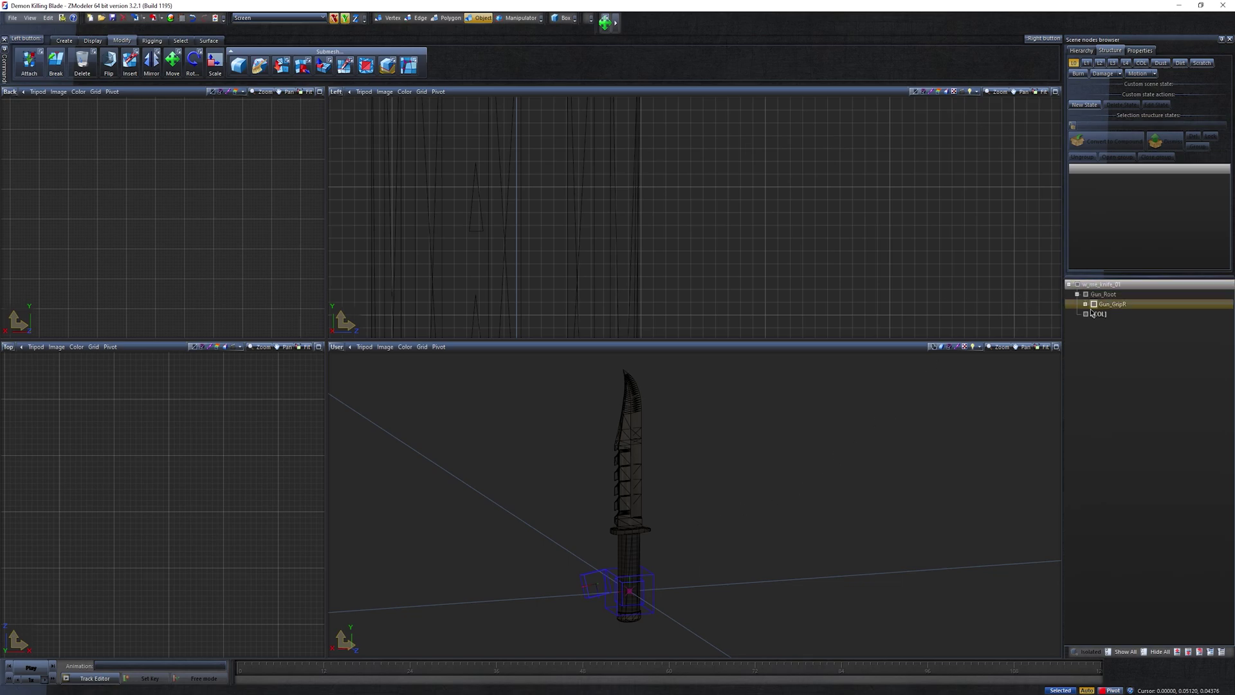
pyautogui.click(1091, 306)
pyautogui.click(1091, 306)
pyautogui.click(1085, 305)
pyautogui.click(1128, 314)
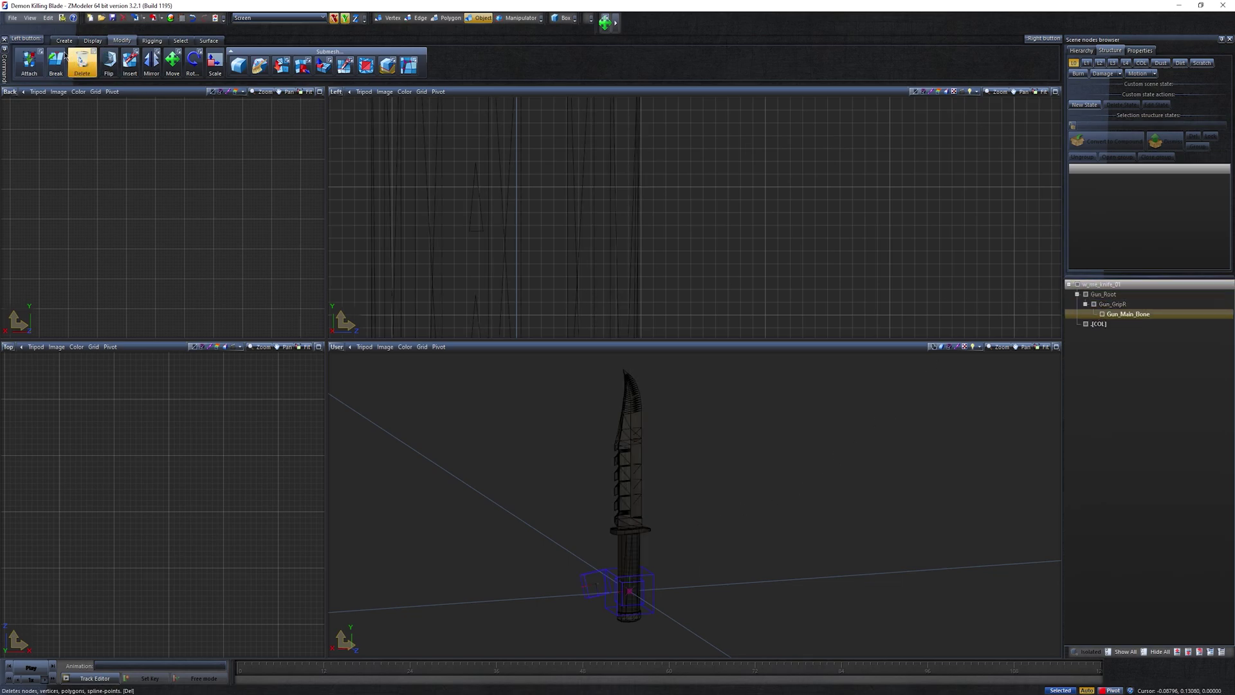
# Import the Demon Killing Blade model from its 3D model folder into the scene.
pyautogui.click(12, 17)
pyautogui.click(28, 91)
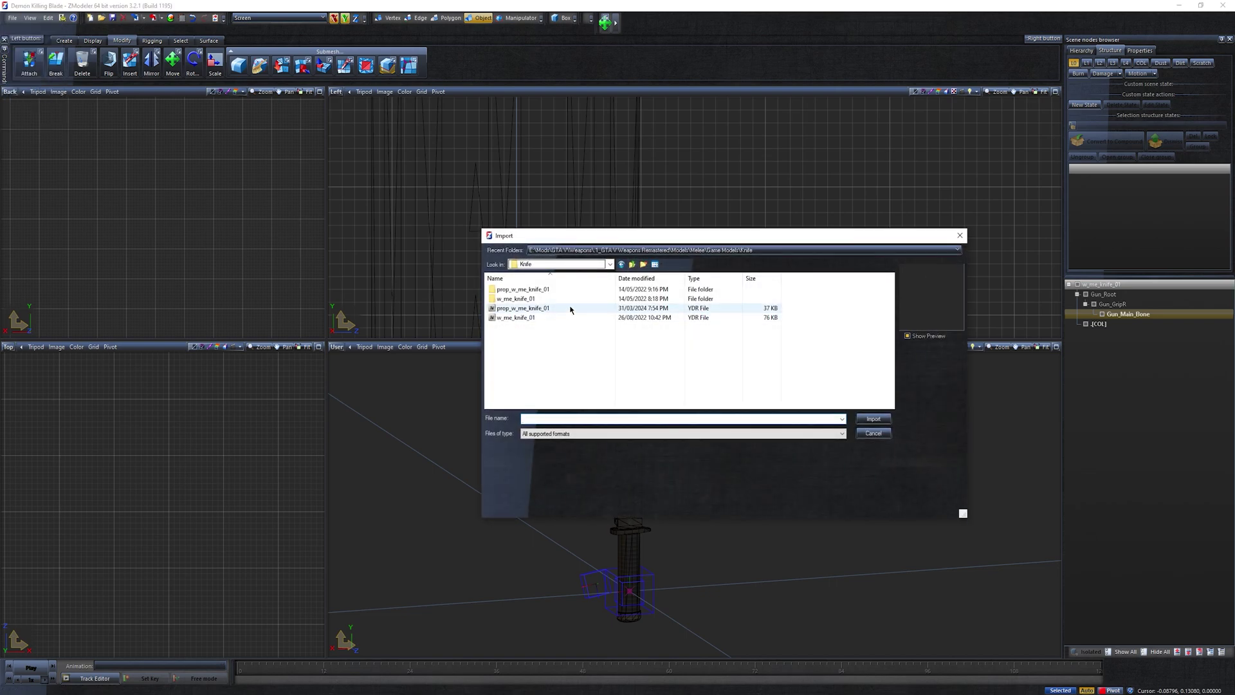
pyautogui.doubleClick(545, 289)
pyautogui.doubleClick(544, 290)
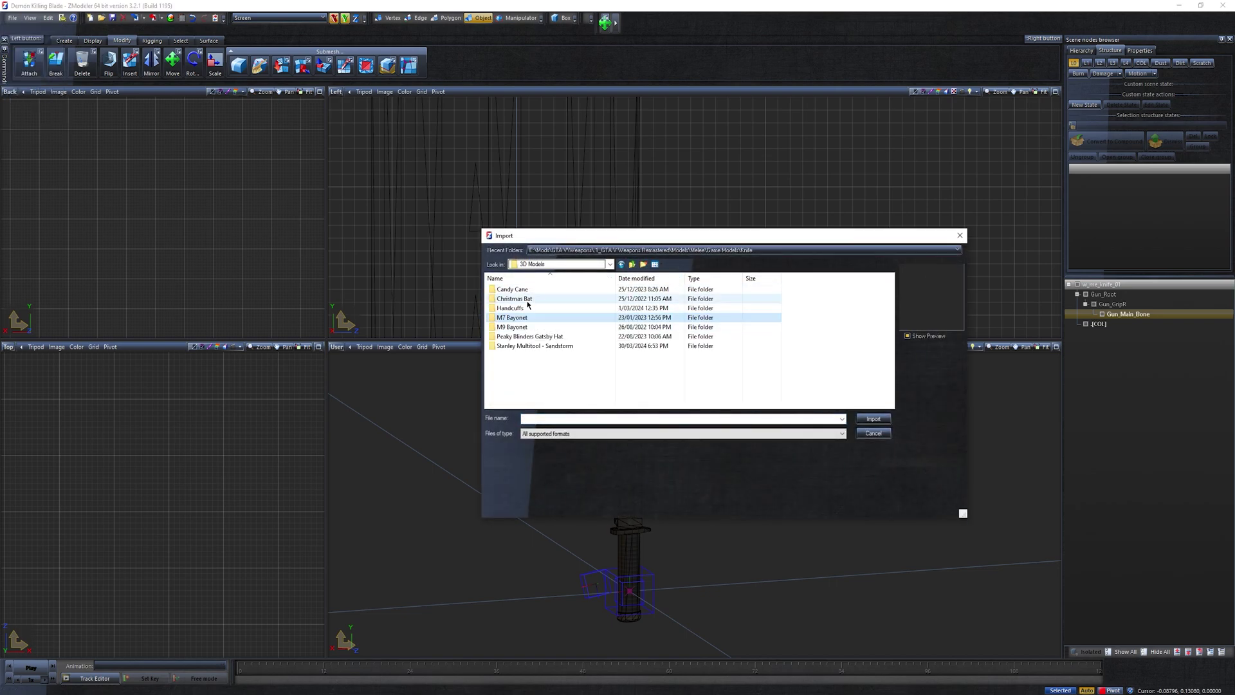
pyautogui.click(632, 263)
pyautogui.doubleClick(559, 299)
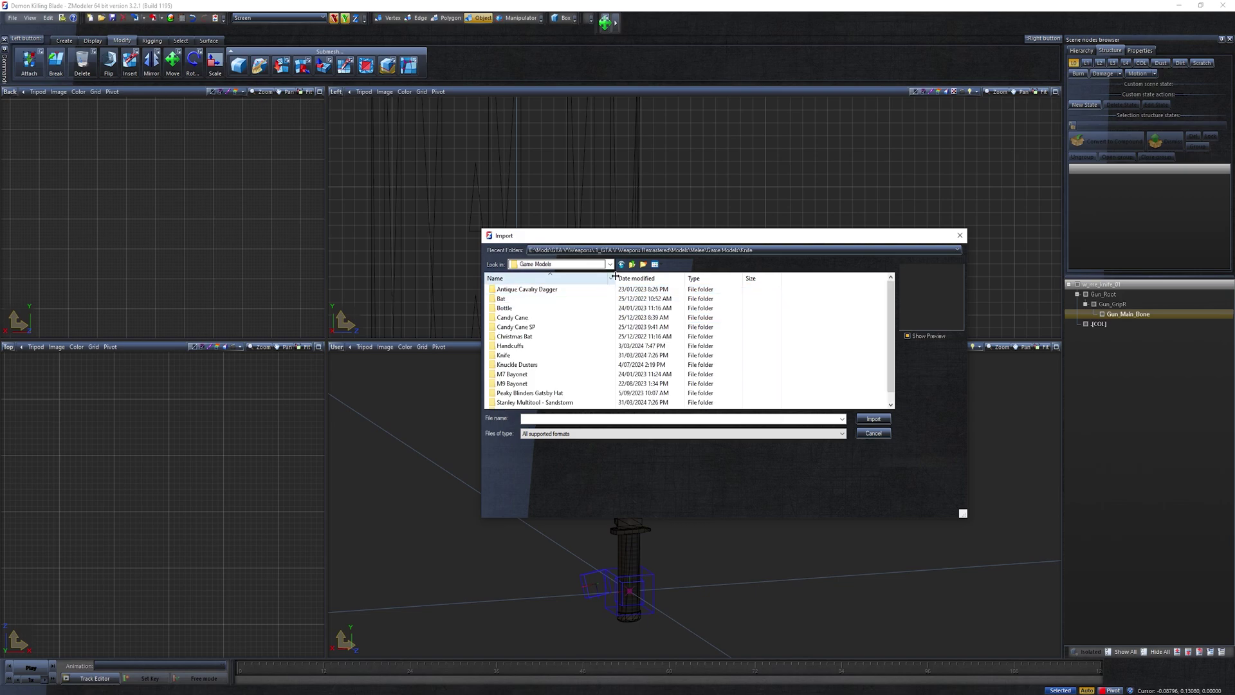
pyautogui.doubleClick(632, 264)
pyautogui.doubleClick(566, 318)
pyautogui.doubleClick(557, 289)
pyautogui.doubleClick(559, 290)
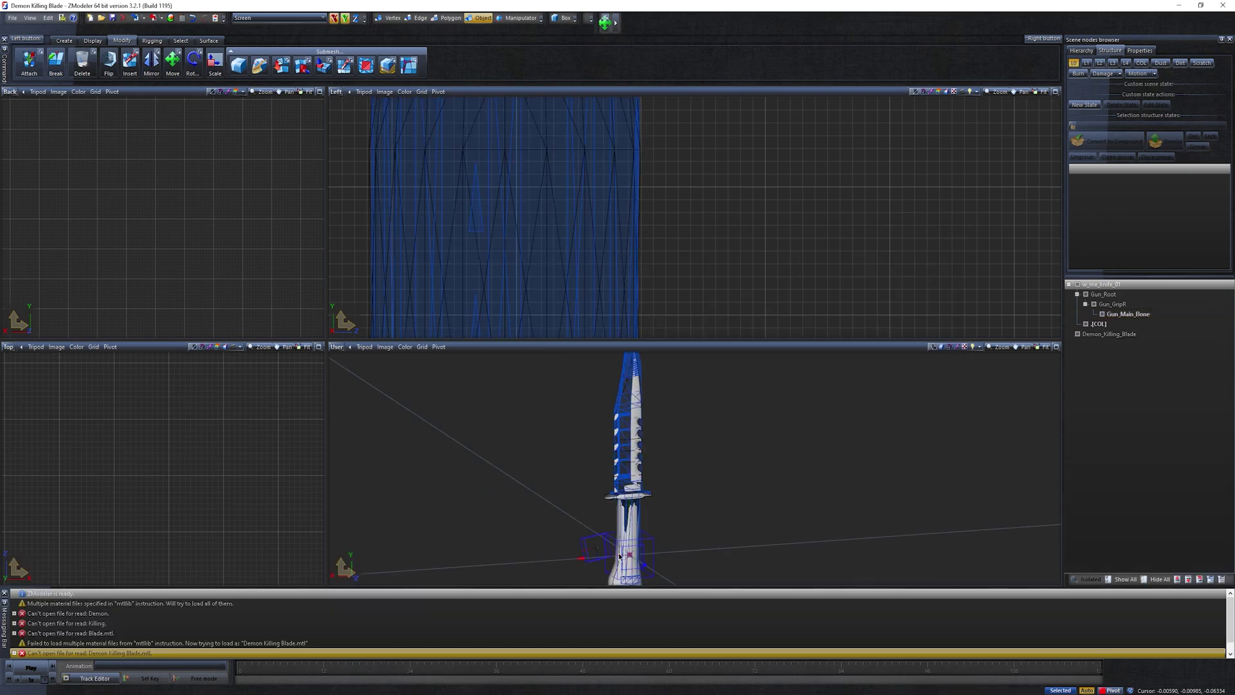
# Delete the unnamed material with the Color shader from the scene's materials.
pyautogui.click(171, 17)
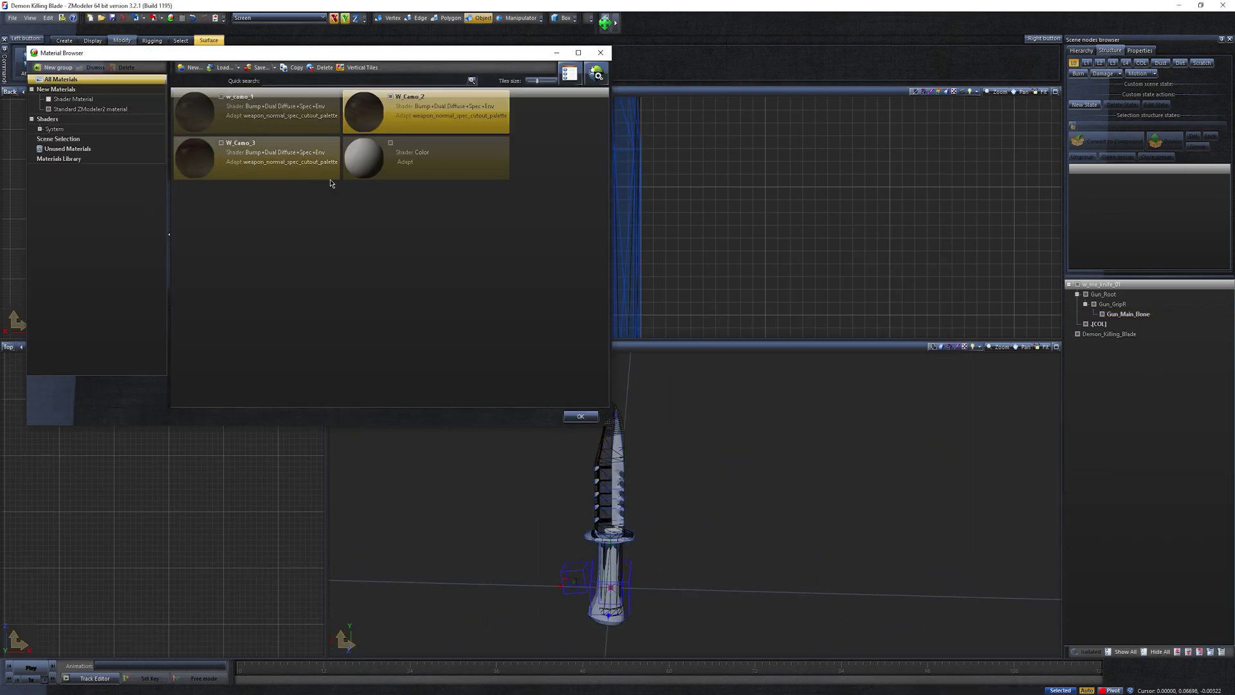
pyautogui.click(364, 151)
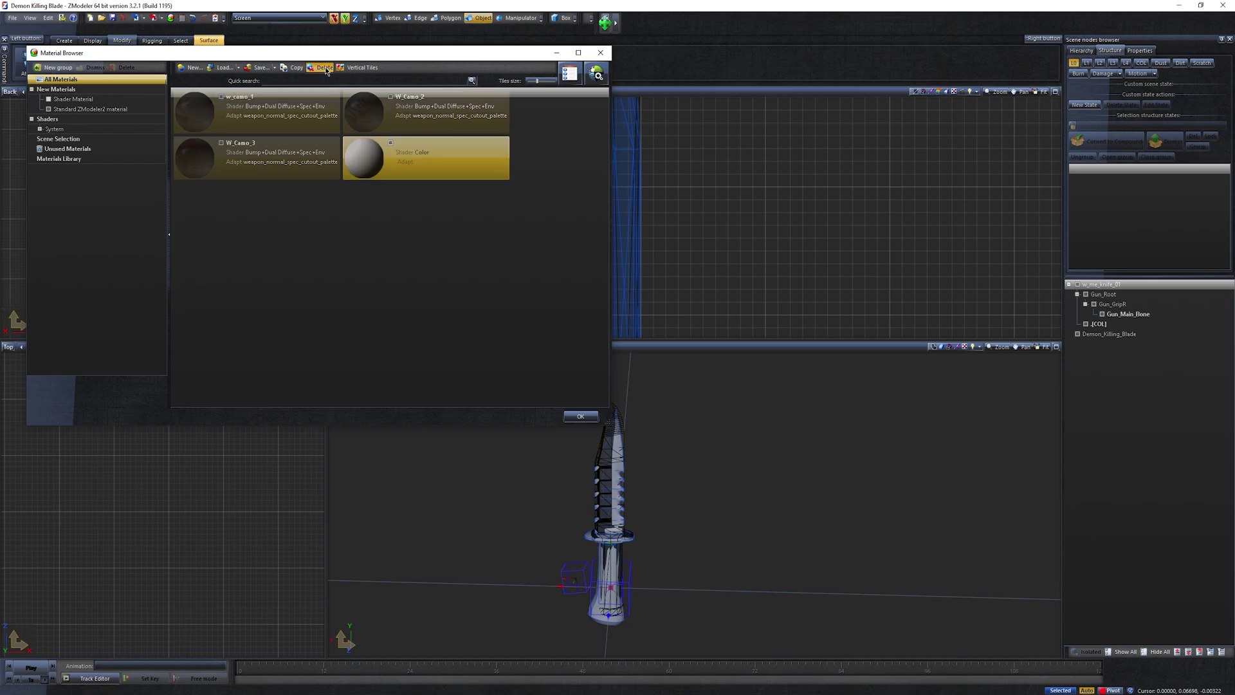
# Replace the w_camo_1.dds and w_me_knife_n.dds textures with w_camo_1.png and w_me_knife_n.png from the new textures folder.
pyautogui.click(181, 18)
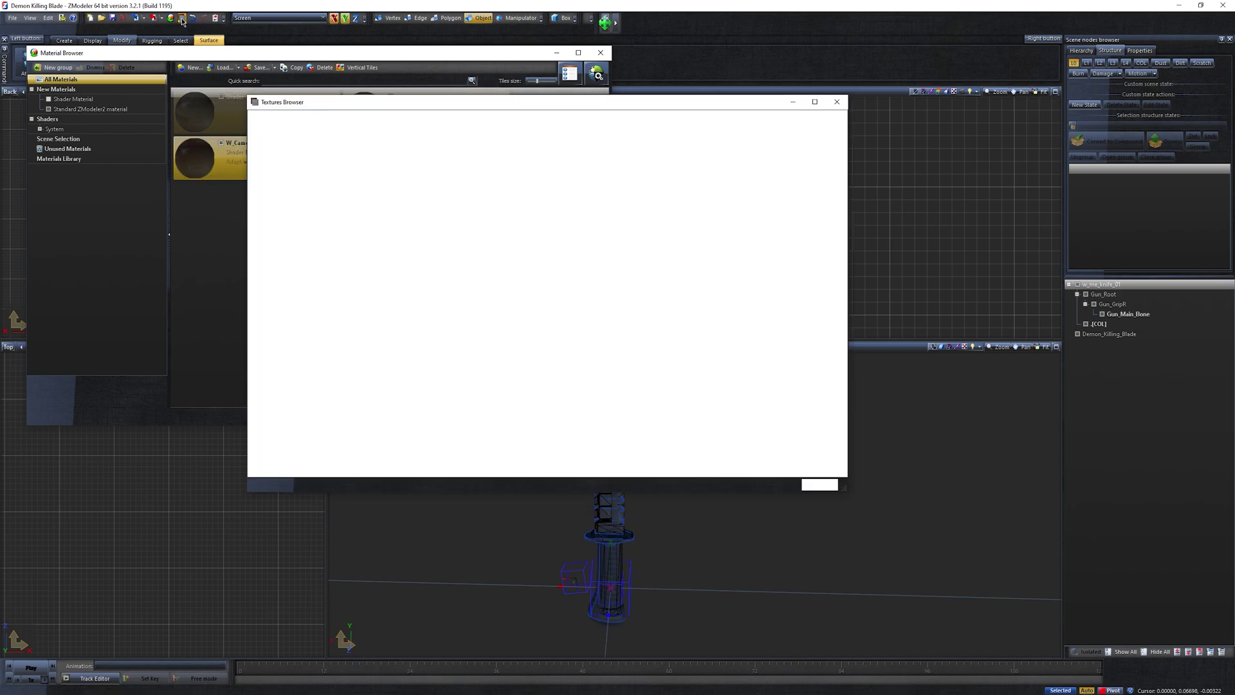
pyautogui.click(491, 202)
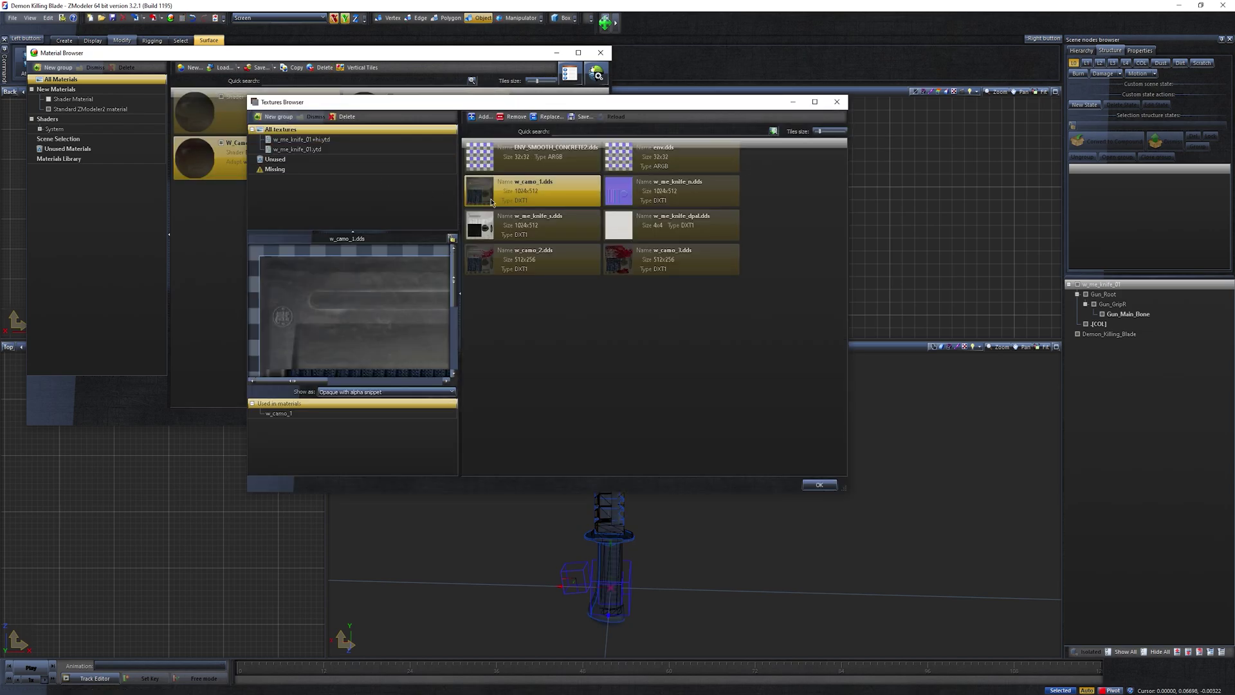
pyautogui.click(549, 116)
pyautogui.click(563, 248)
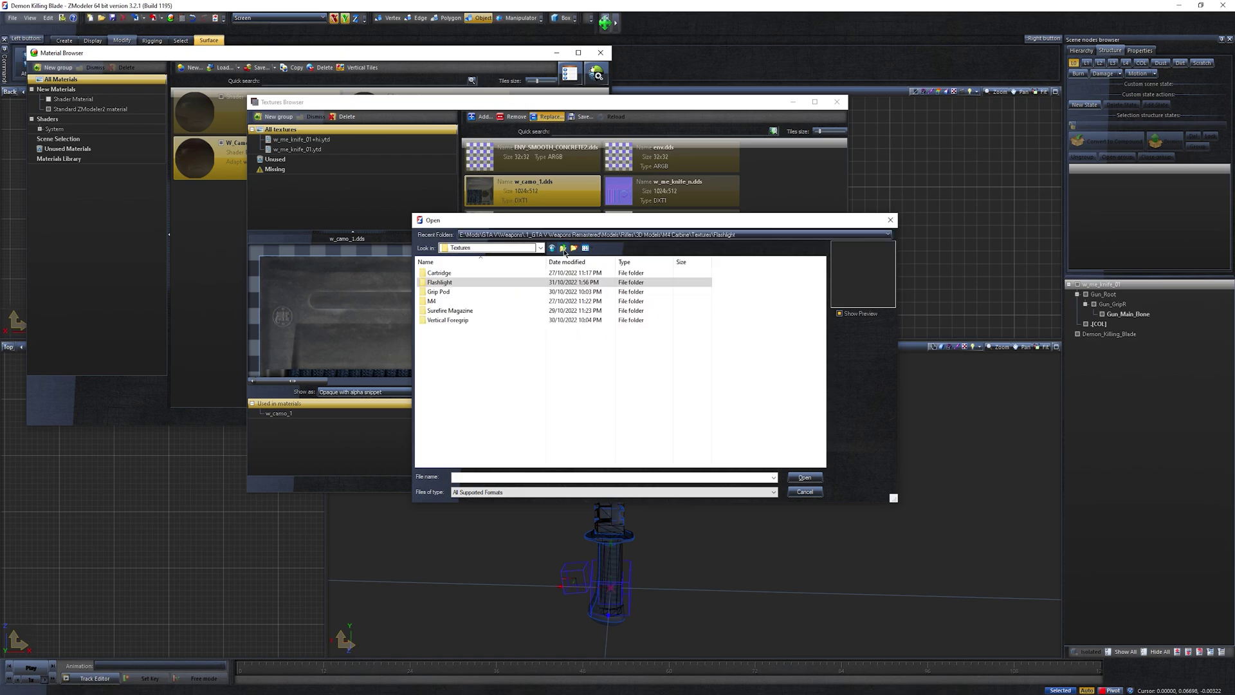
pyautogui.click(563, 248)
pyautogui.click(563, 248)
pyautogui.click(563, 249)
pyautogui.click(563, 249)
pyautogui.doubleClick(489, 273)
pyautogui.doubleClick(484, 302)
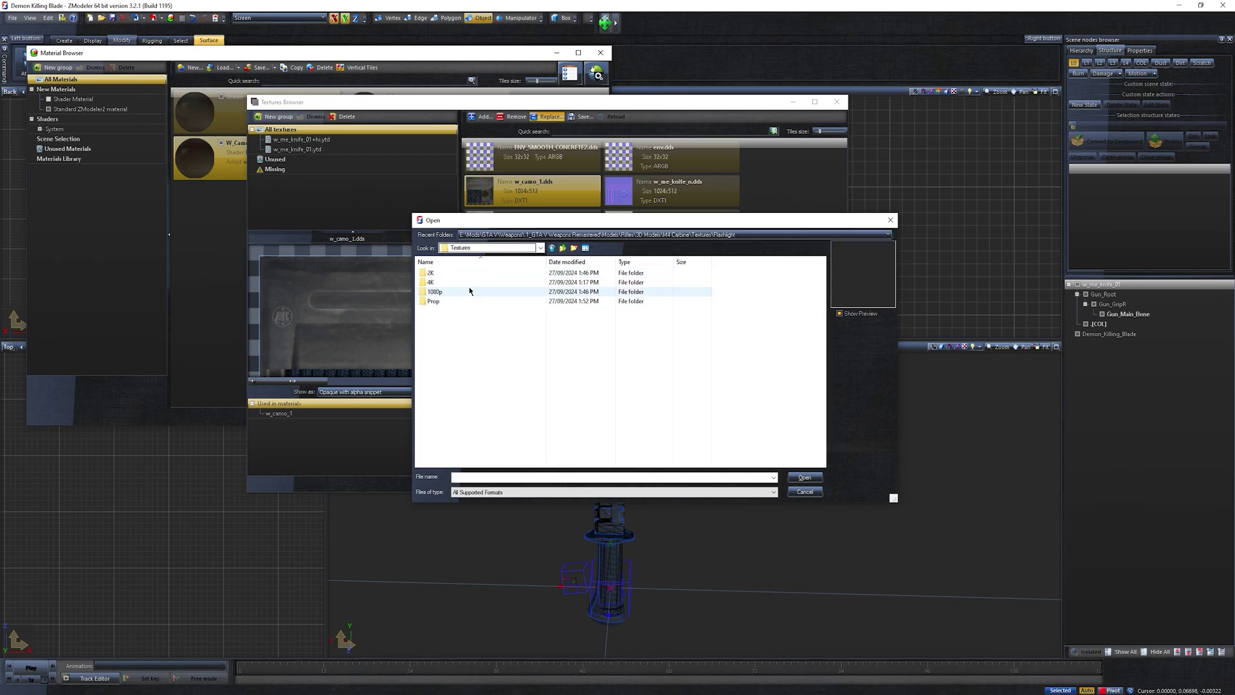
pyautogui.doubleClick(468, 288)
pyautogui.doubleClick(438, 296)
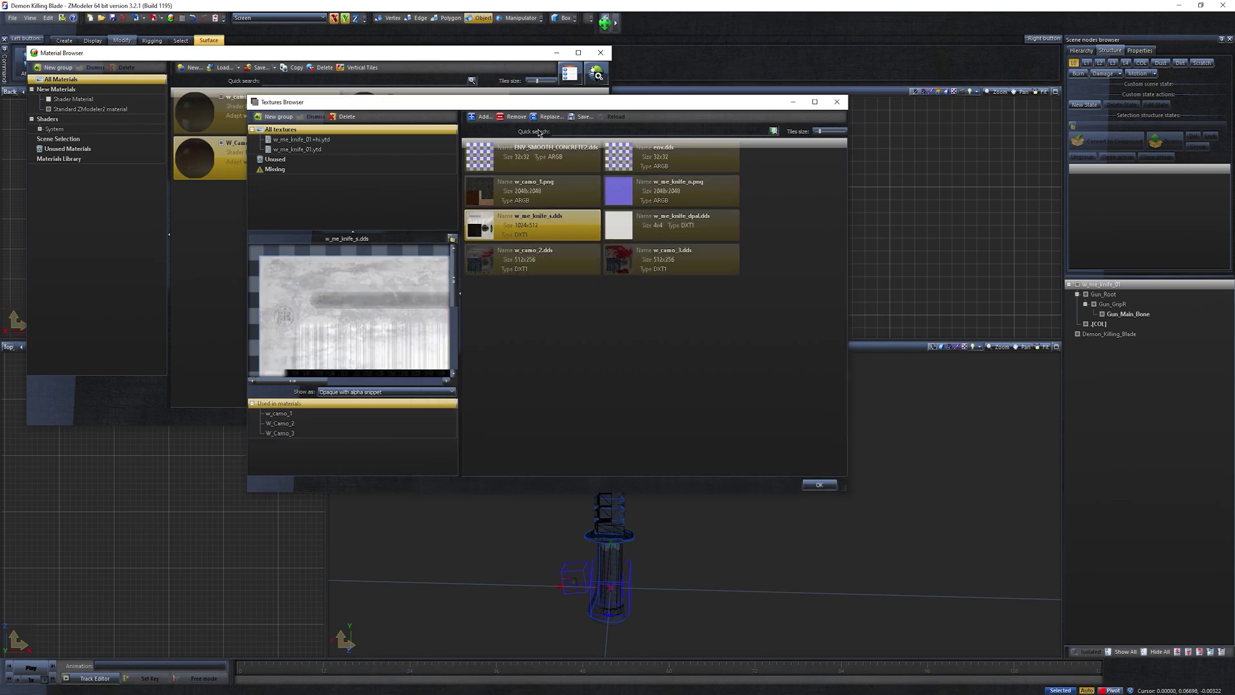
# Replace the w_me_knife_s.dds texture with w_me_knife_s.png and remove w_me_knife_dpal.dds from the scene's textures.
pyautogui.click(505, 118)
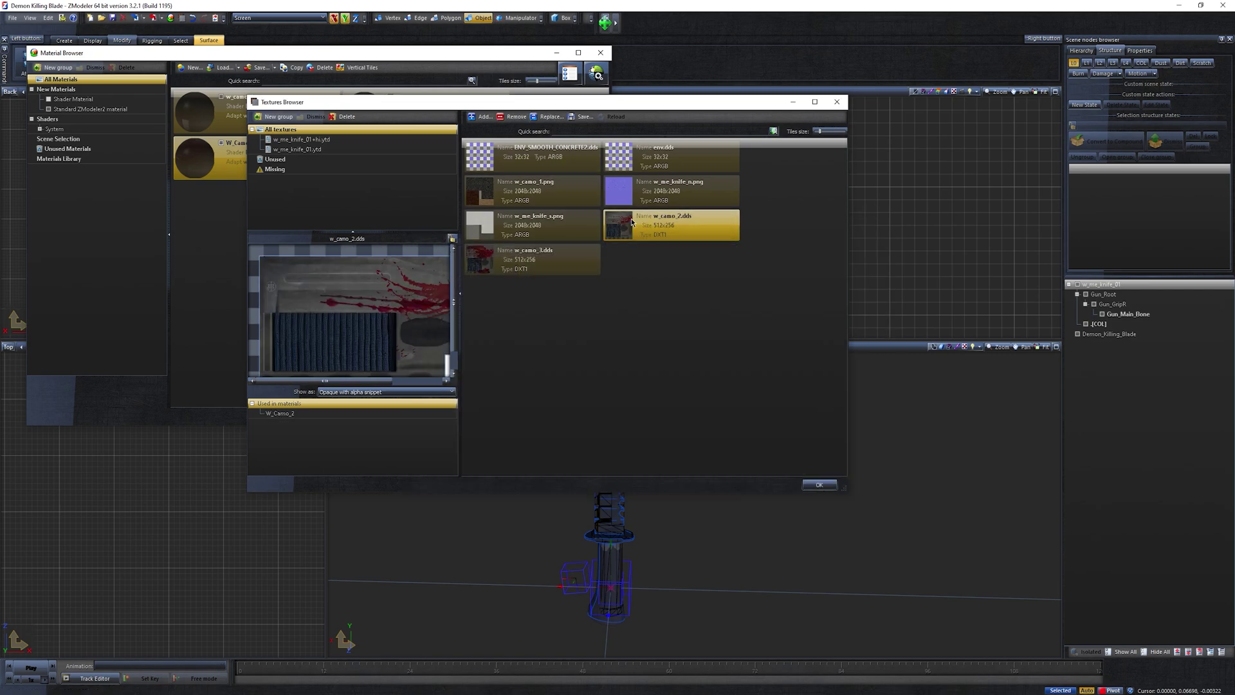
pyautogui.doubleClick(564, 193)
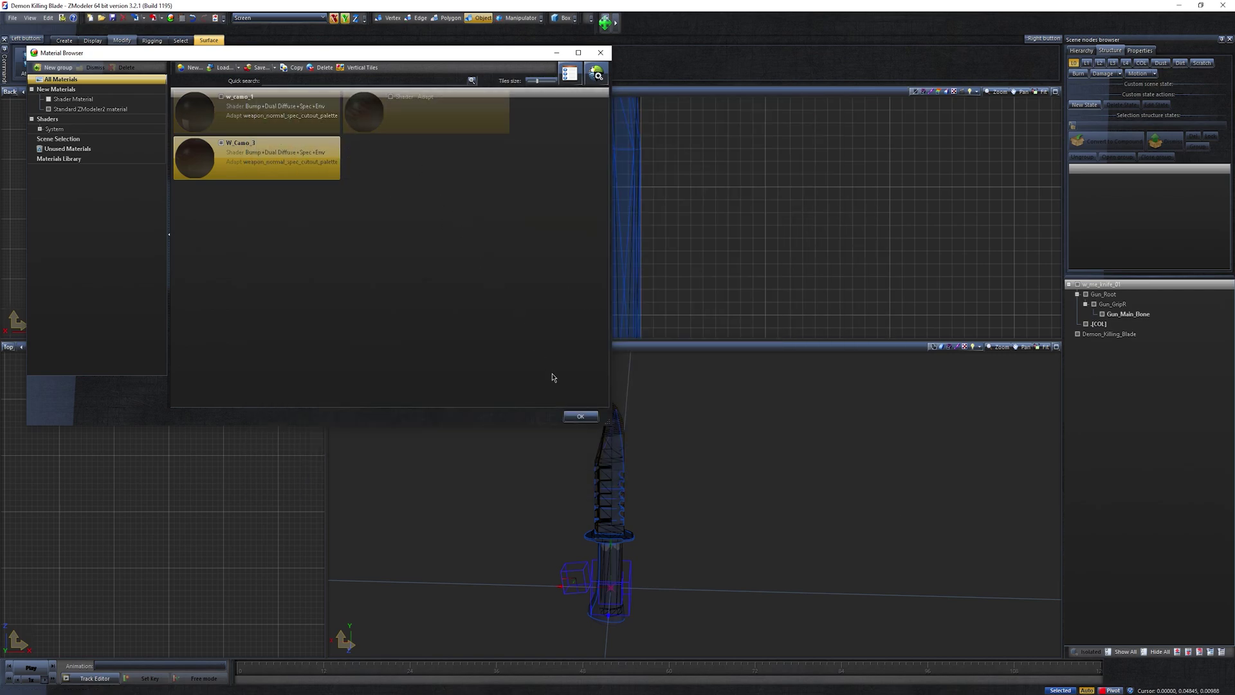
pyautogui.click(578, 416)
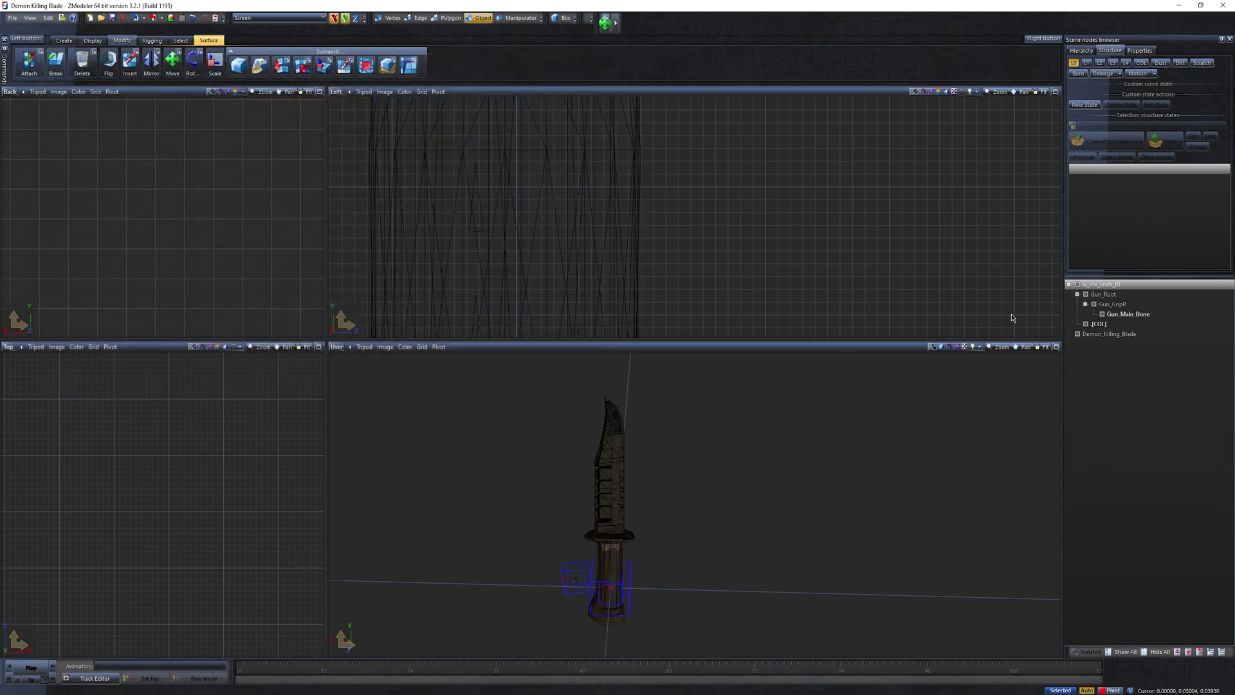
# Delete the original knife mesh nested inside Gun_Main_Bone.
pyautogui.click(1093, 314)
pyautogui.rightClick(1129, 327)
pyautogui.moveTo(1152, 342)
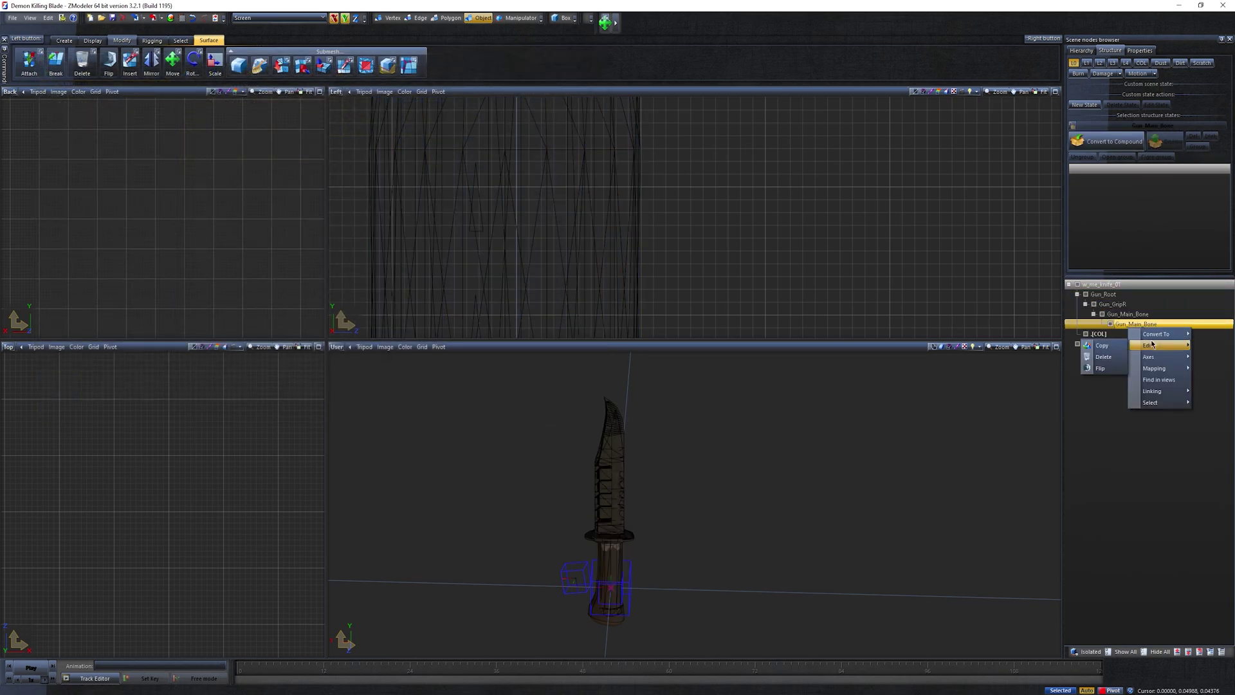
pyautogui.click(1103, 356)
# Copy the local axes of Gun_Main_Bone to Demon_Killing_Blade, isolating the selection for the operation only.
pyautogui.click(1081, 652)
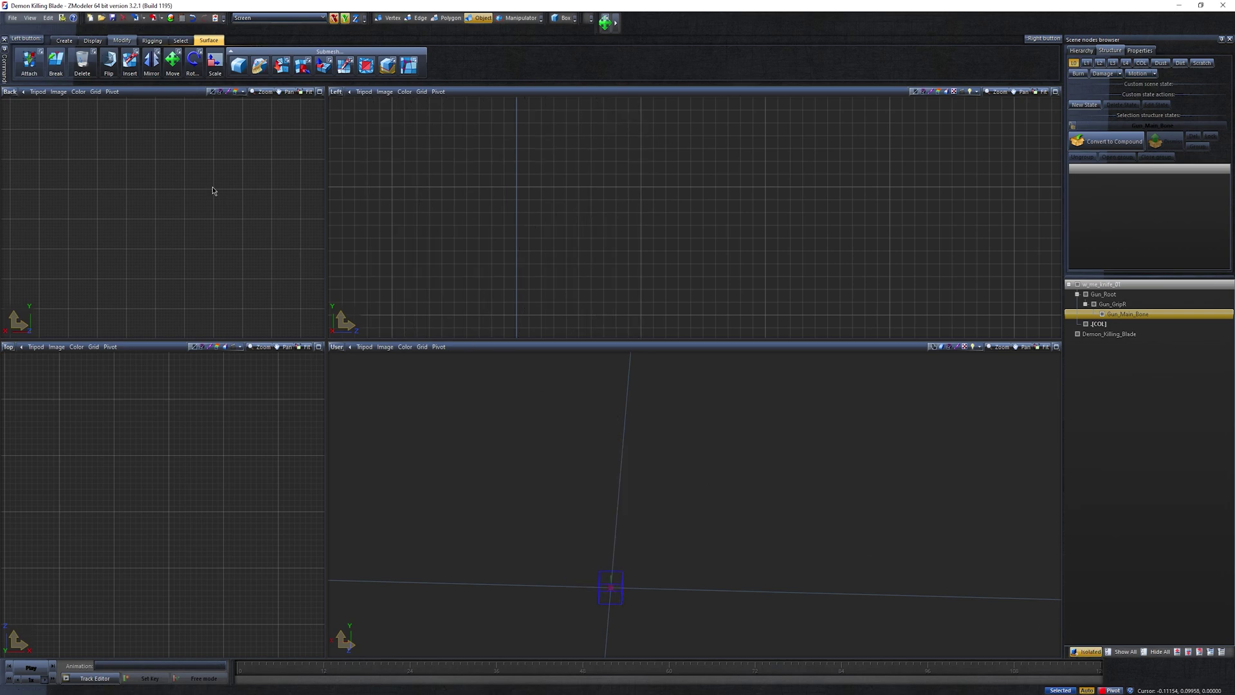
pyautogui.click(93, 39)
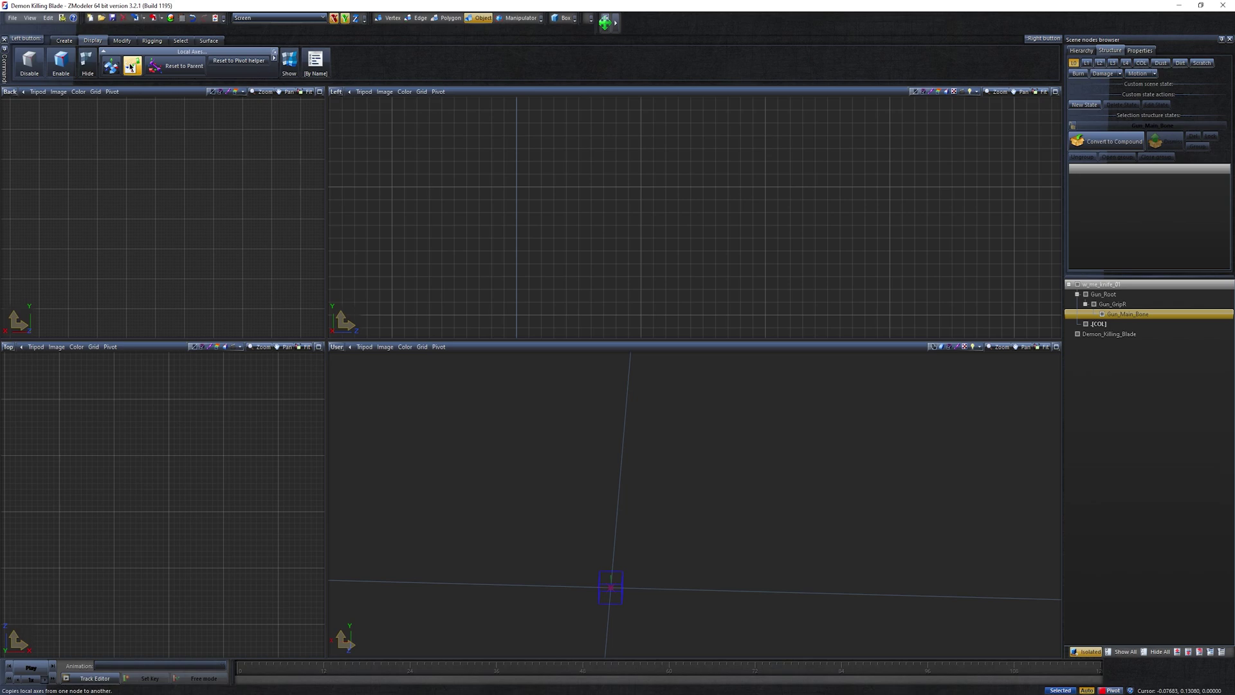
pyautogui.click(135, 67)
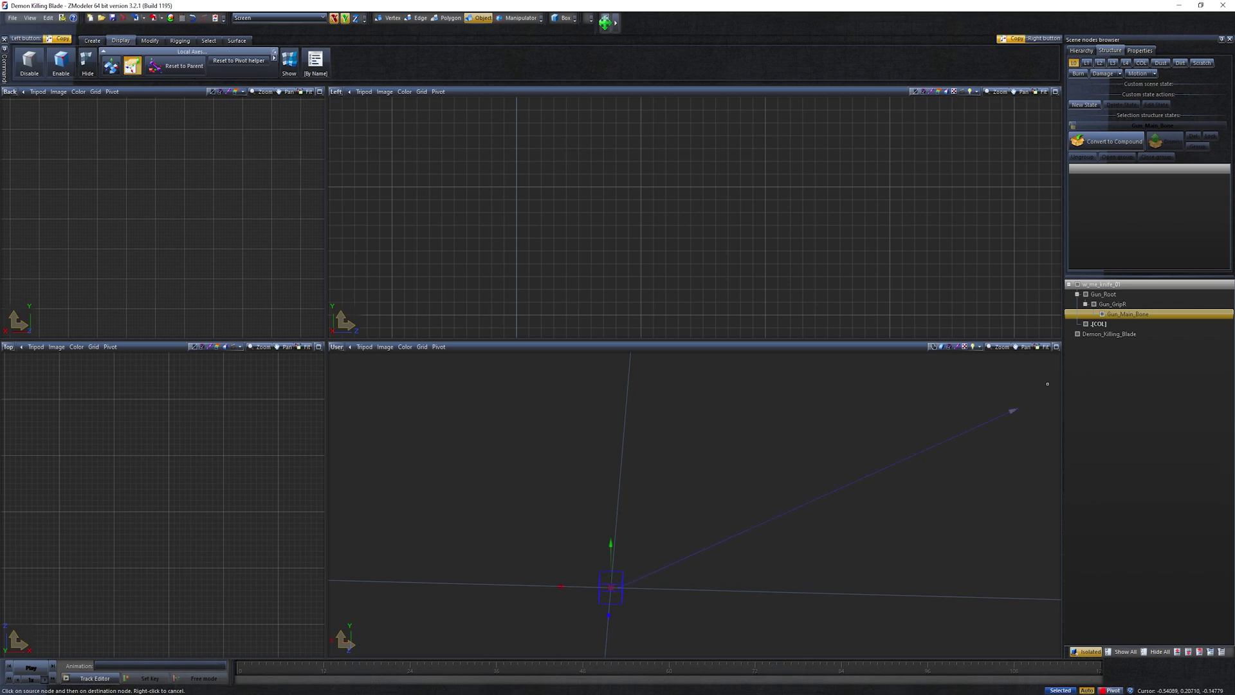
pyautogui.click(1114, 335)
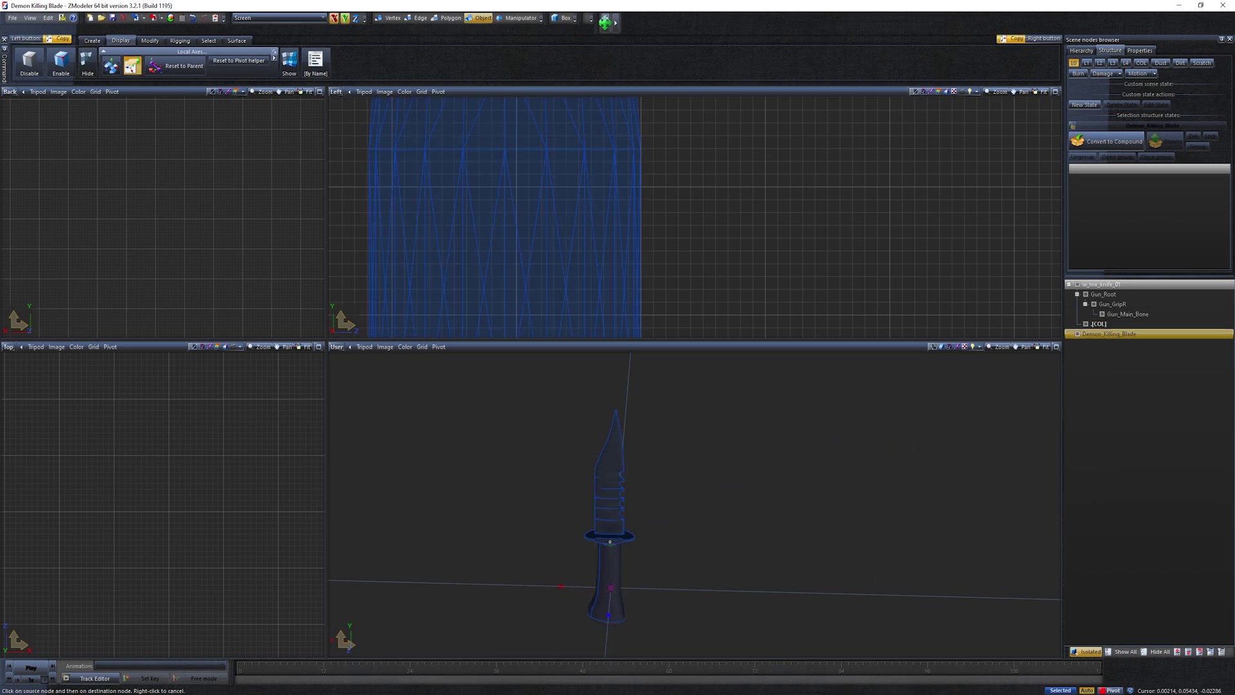
pyautogui.scroll(4, 667, 546)
pyautogui.moveTo(669, 540)
pyautogui.mouseDown(button='middle')
pyautogui.moveTo(590, 521)
pyautogui.moveTo(642, 513)
pyautogui.moveTo(675, 531)
pyautogui.mouseUp(button='middle')
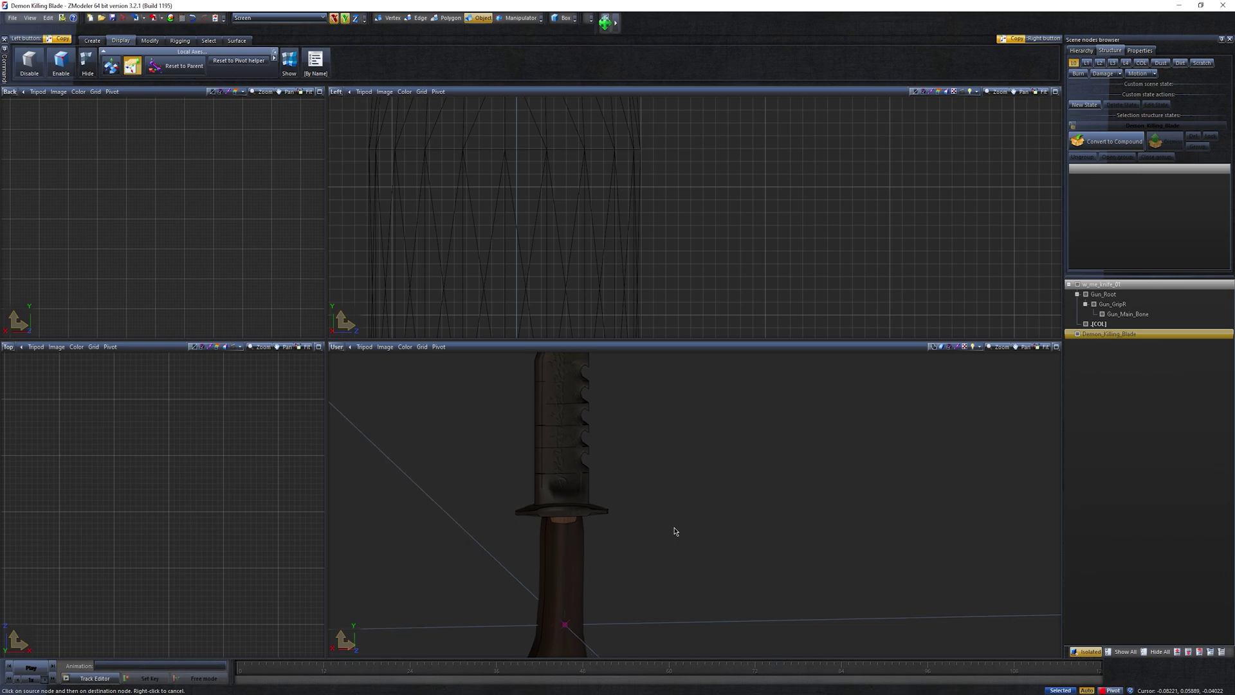
pyautogui.rightClick(682, 529)
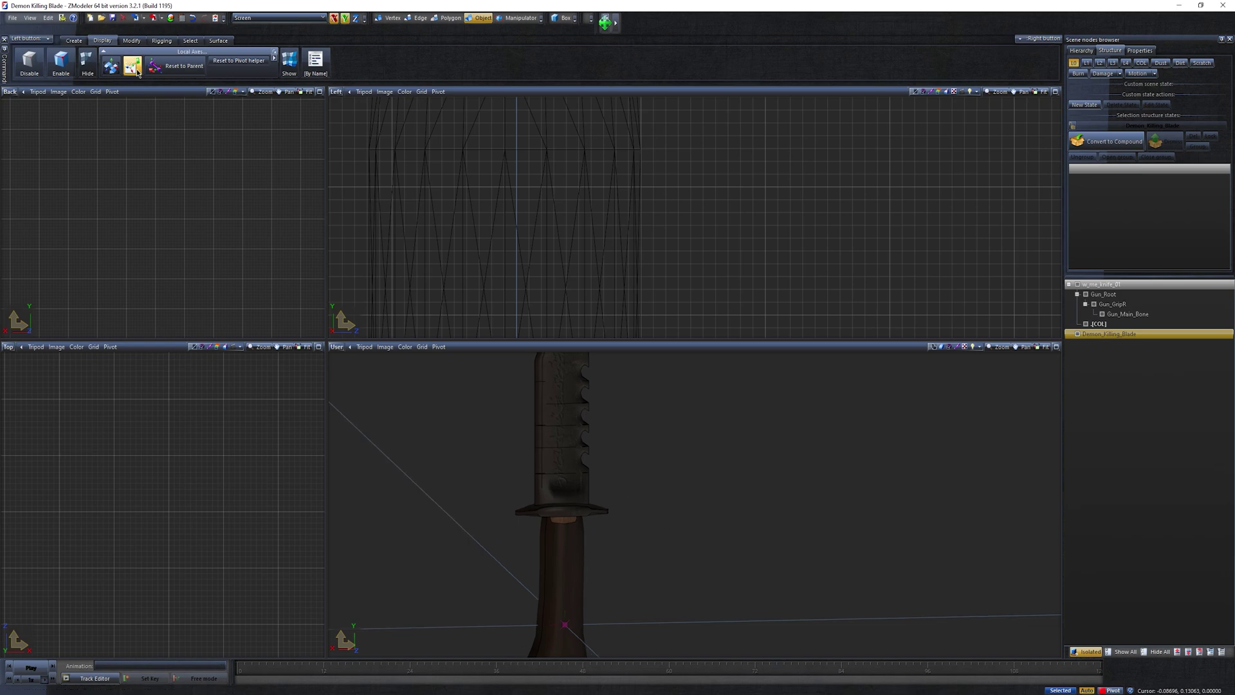
pyautogui.click(1085, 651)
# Convert Gun_Main_Bone to a compound and assign Demon_Killing_Blade to its L0 state.
pyautogui.click(1127, 314)
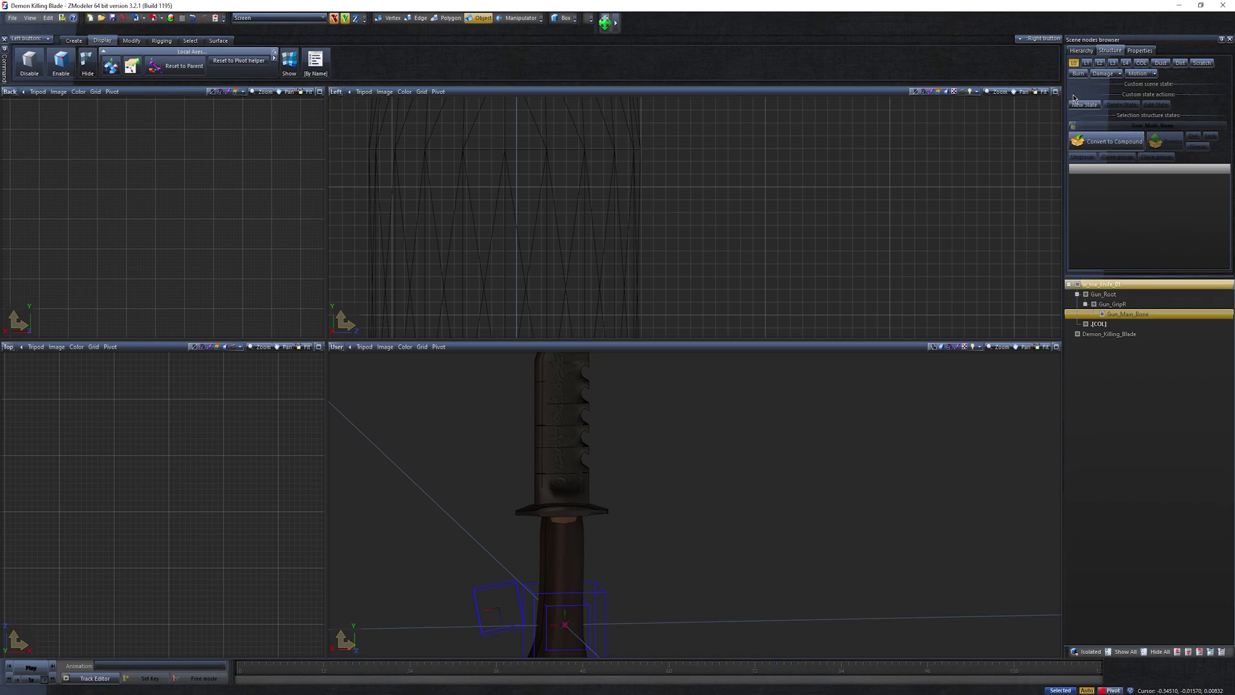
pyautogui.click(1073, 63)
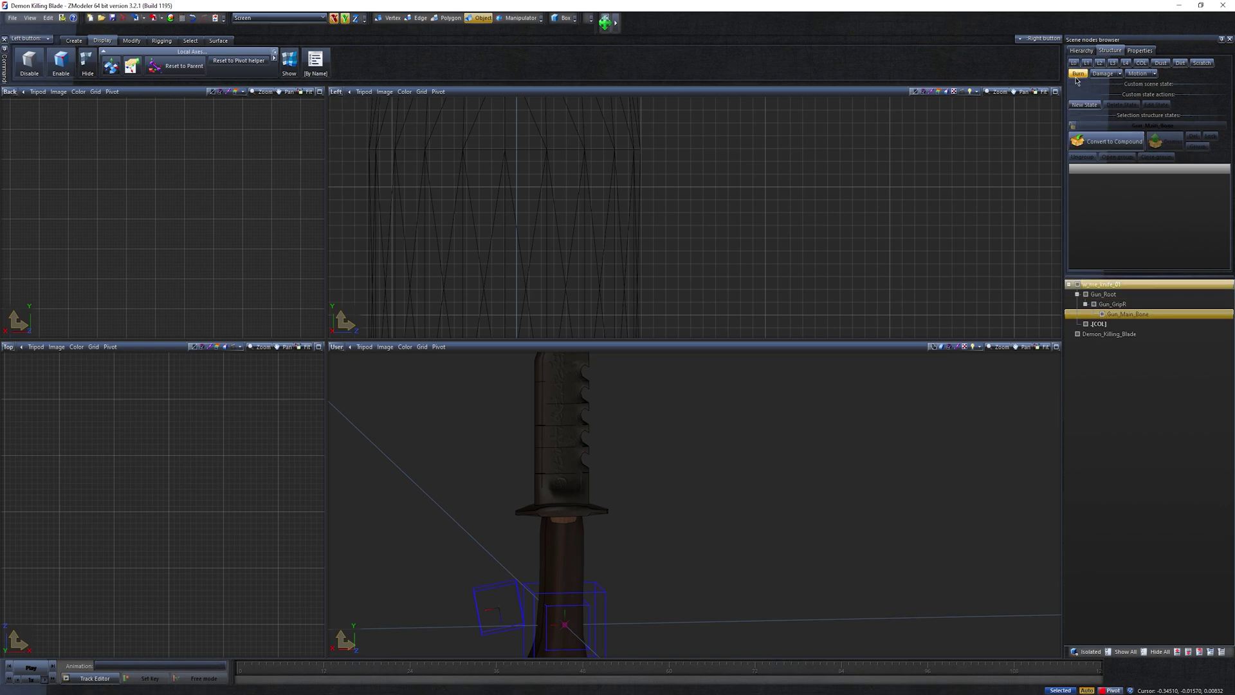
pyautogui.click(1073, 127)
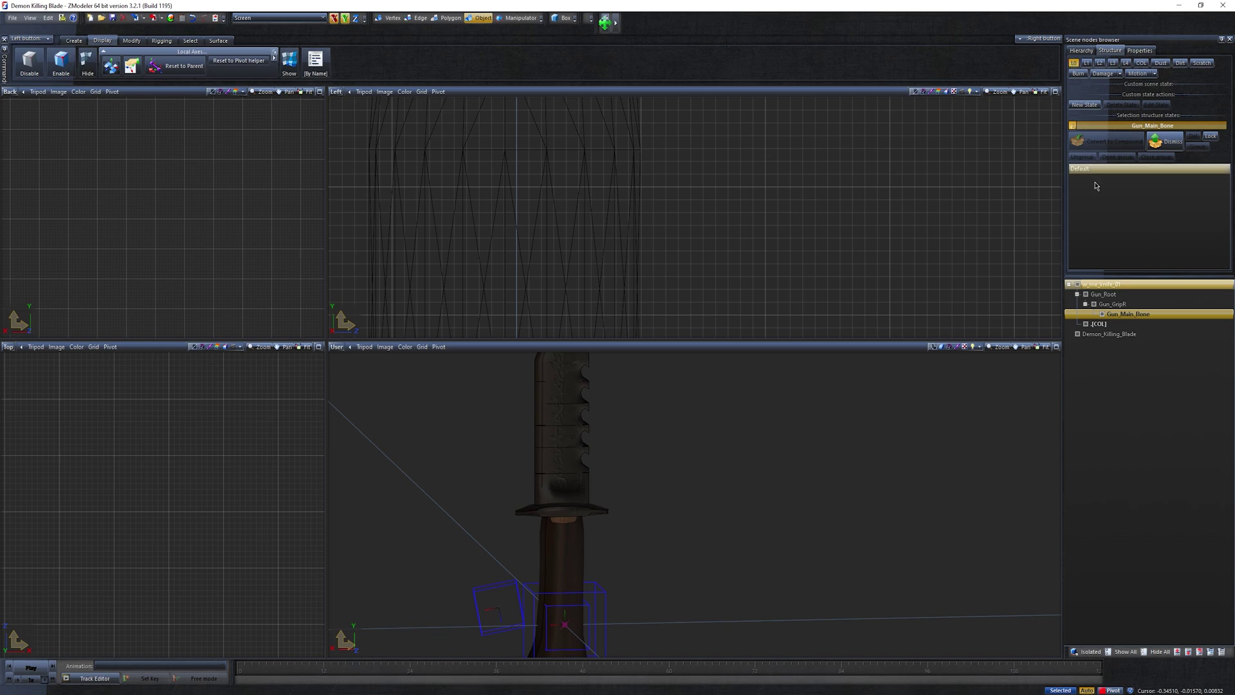
pyautogui.moveTo(1108, 334); pyautogui.dragTo(1105, 207)
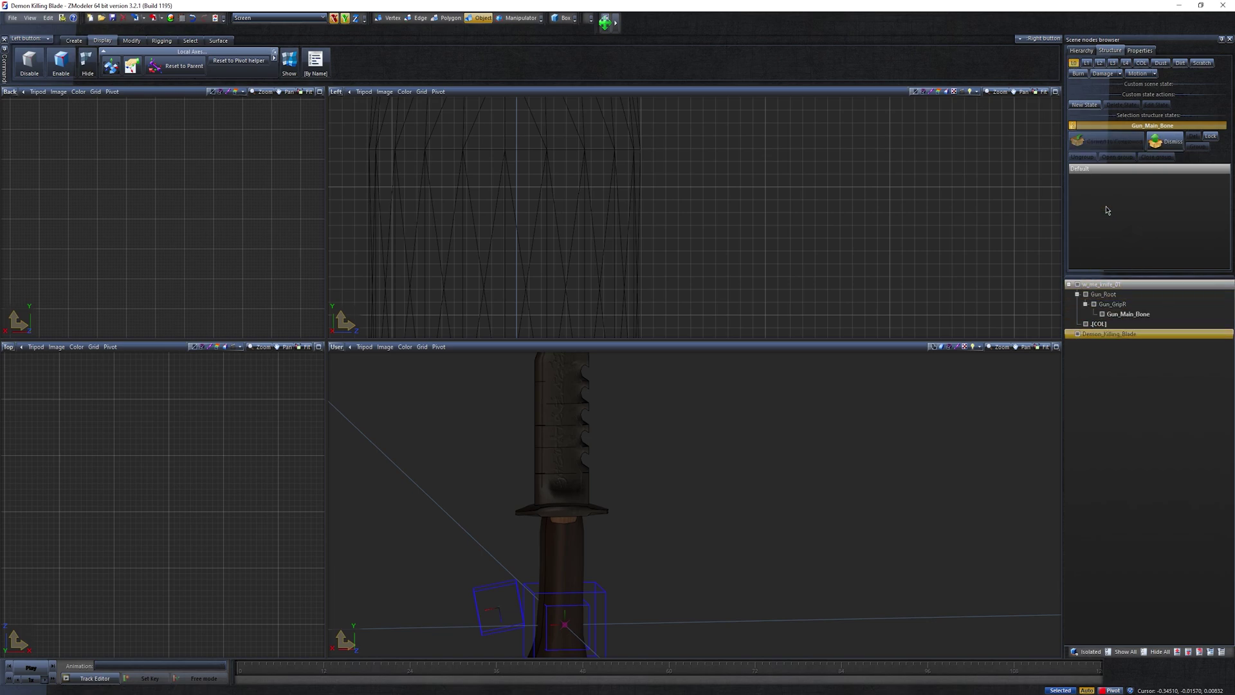
pyautogui.click(1073, 127)
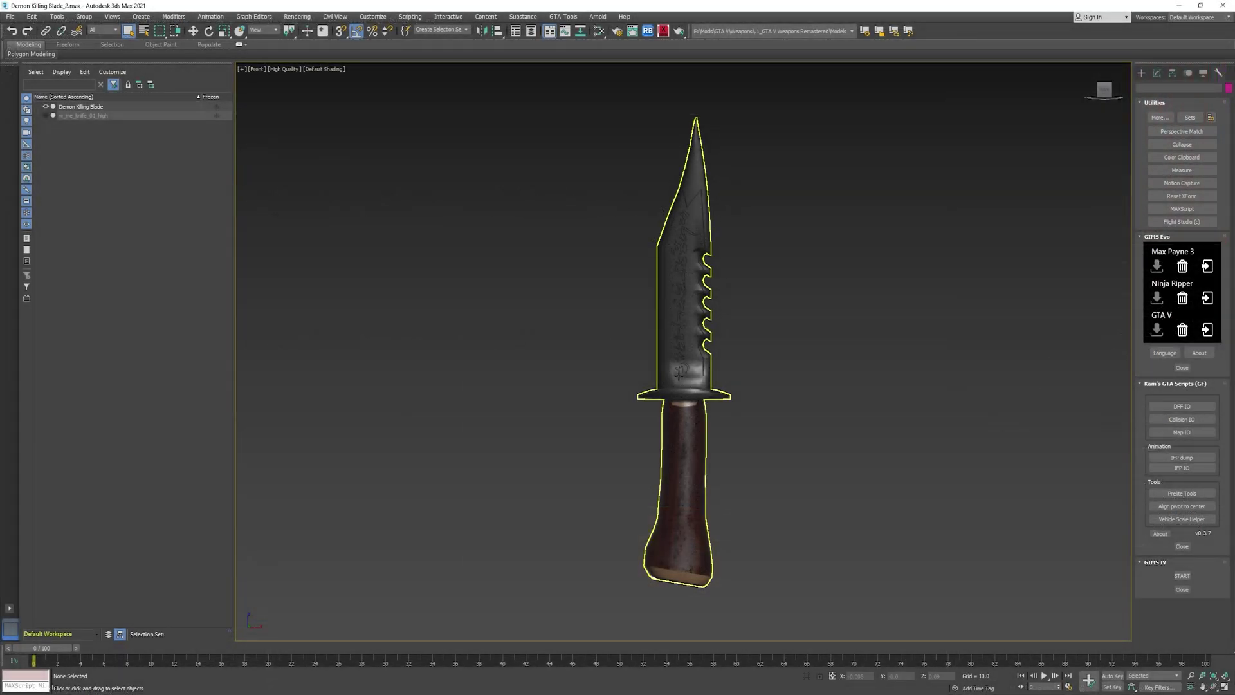
# Switch to 3ds Max and apply an Unwrap UVW modifier to the Demon Killing Blade model.
pyautogui.click(685, 289)
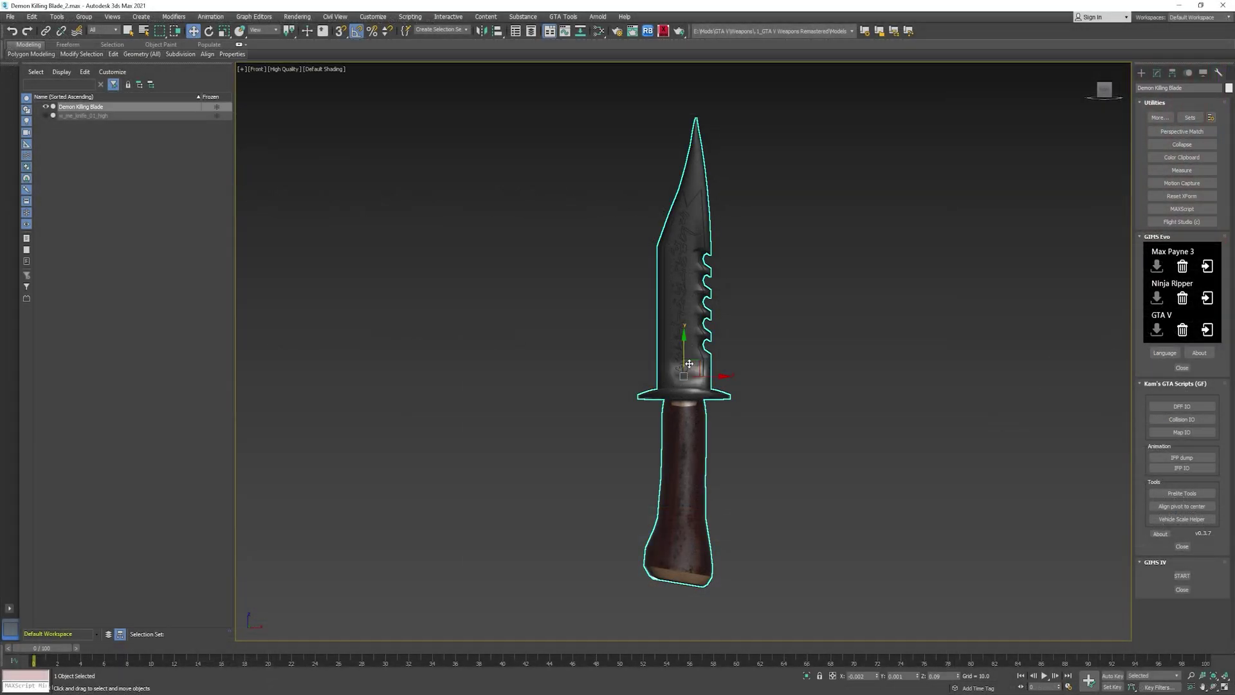
pyautogui.click(1156, 73)
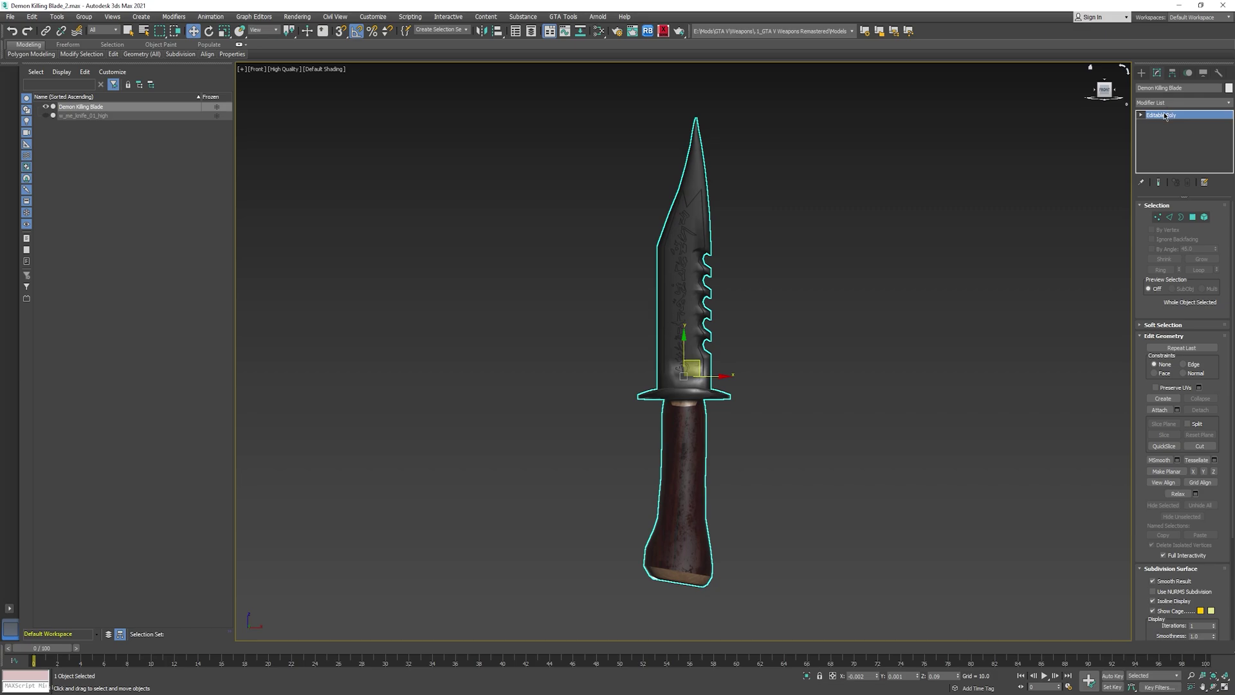
pyautogui.click(955, 155)
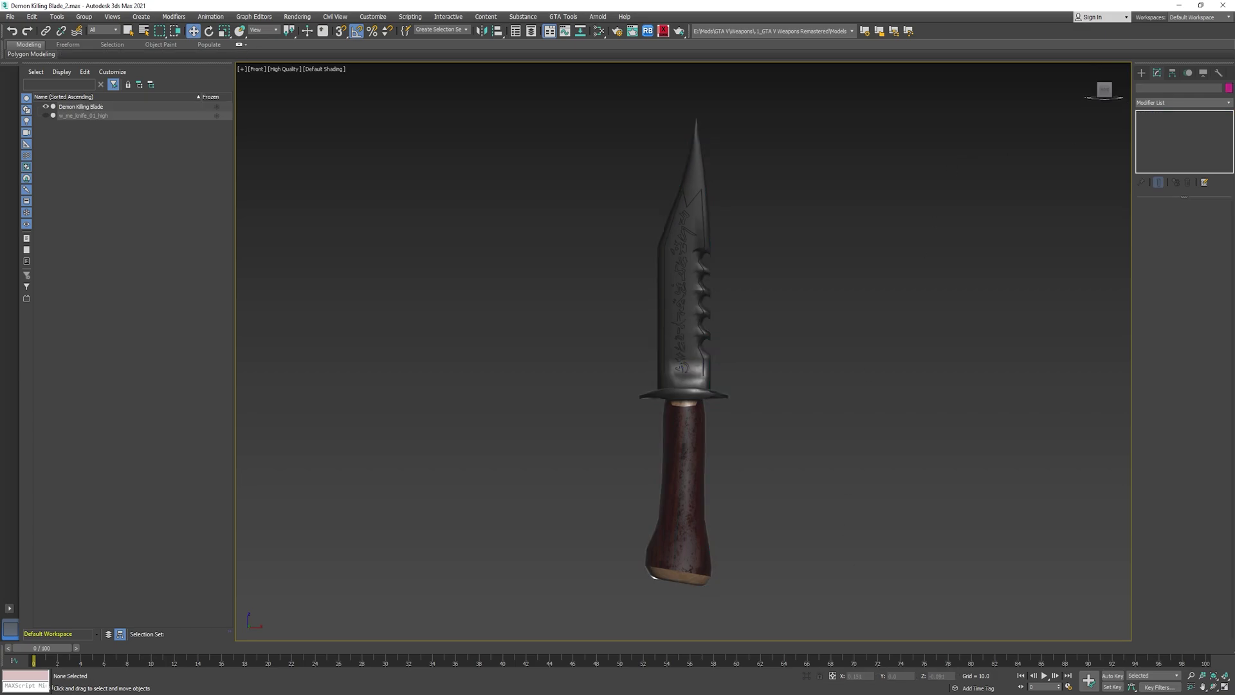
pyautogui.click(691, 227)
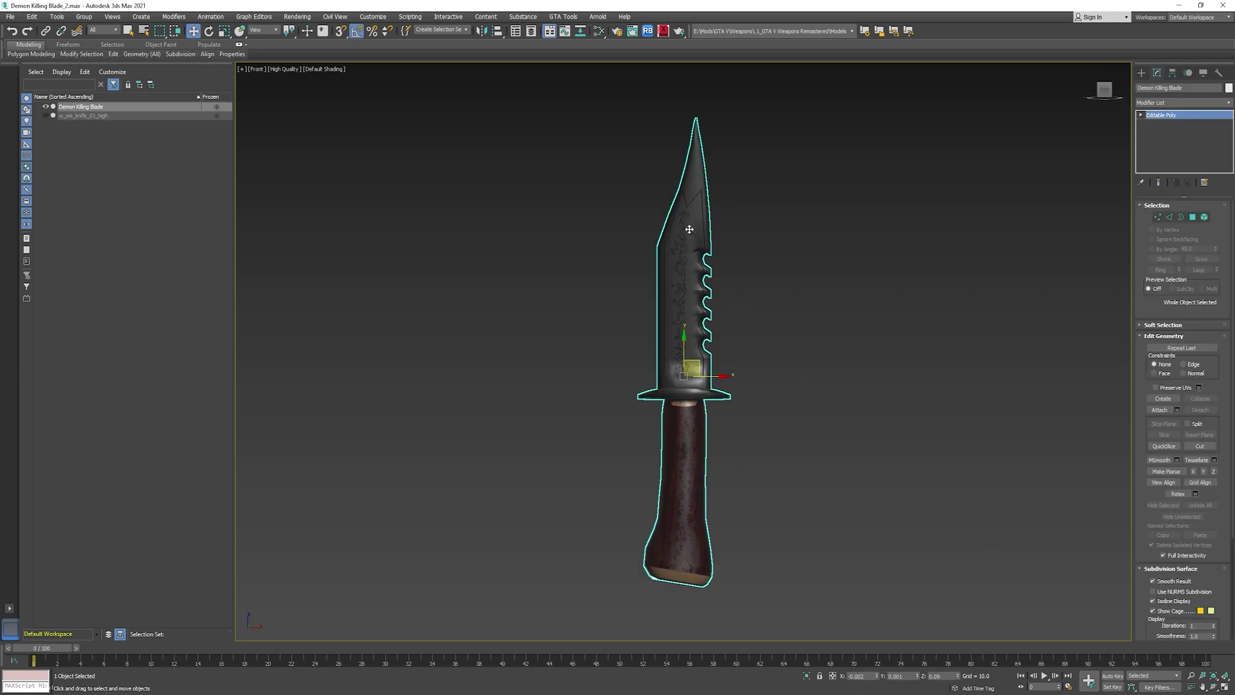
pyautogui.click(1159, 103)
pyautogui.press('u')
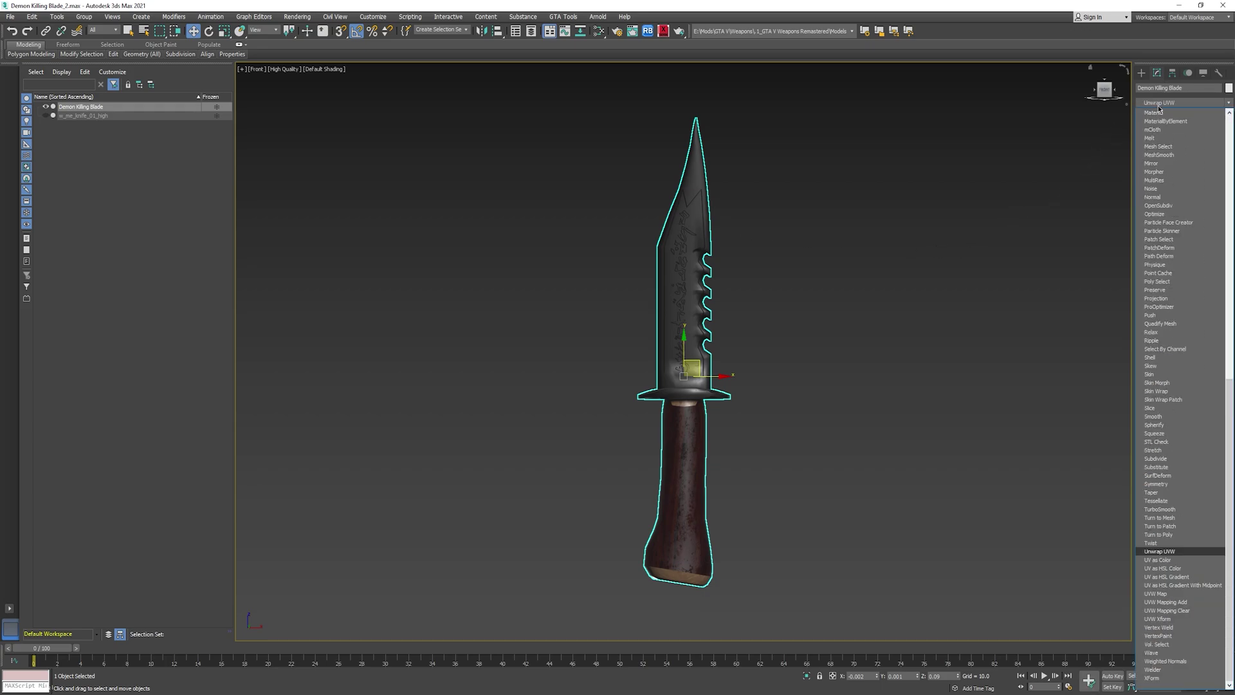
pyautogui.press('u')
pyautogui.click(1153, 552)
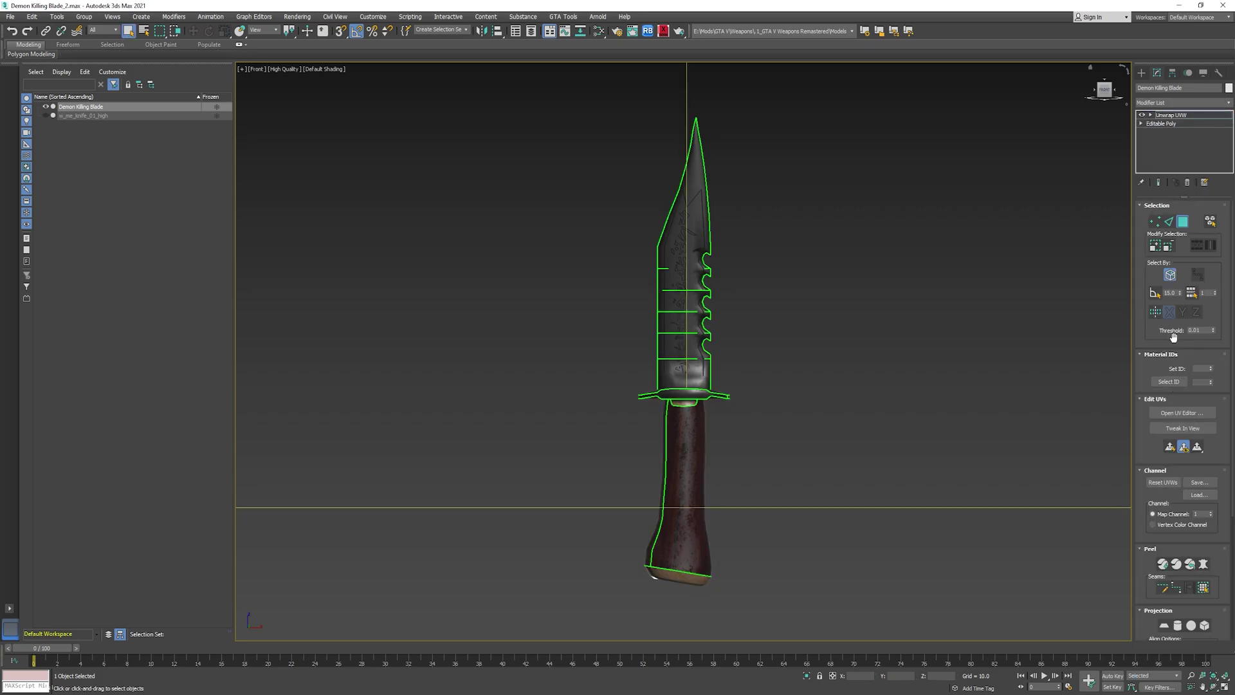
# Open the UV editor for the Demon Killing Blade, enlarge its window and move it clear of the knife model.
pyautogui.click(1172, 415)
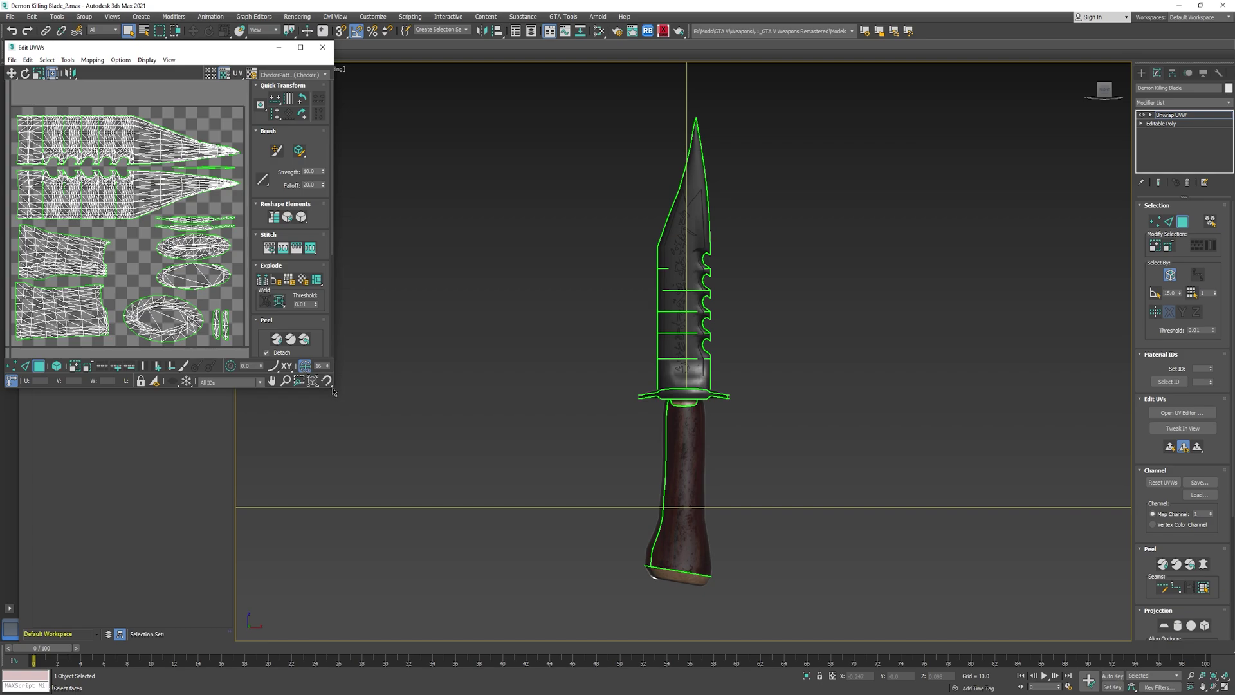
pyautogui.moveTo(332, 390); pyautogui.dragTo(576, 545)
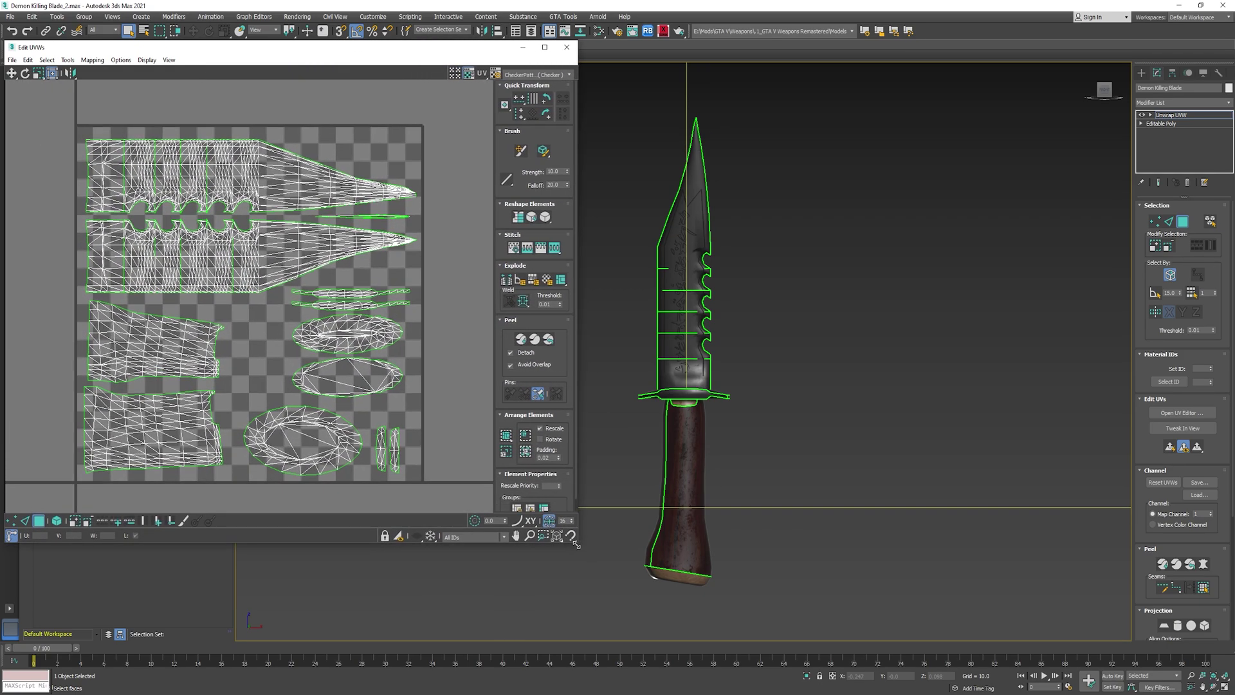
pyautogui.moveTo(384, 51); pyautogui.dragTo(408, 70)
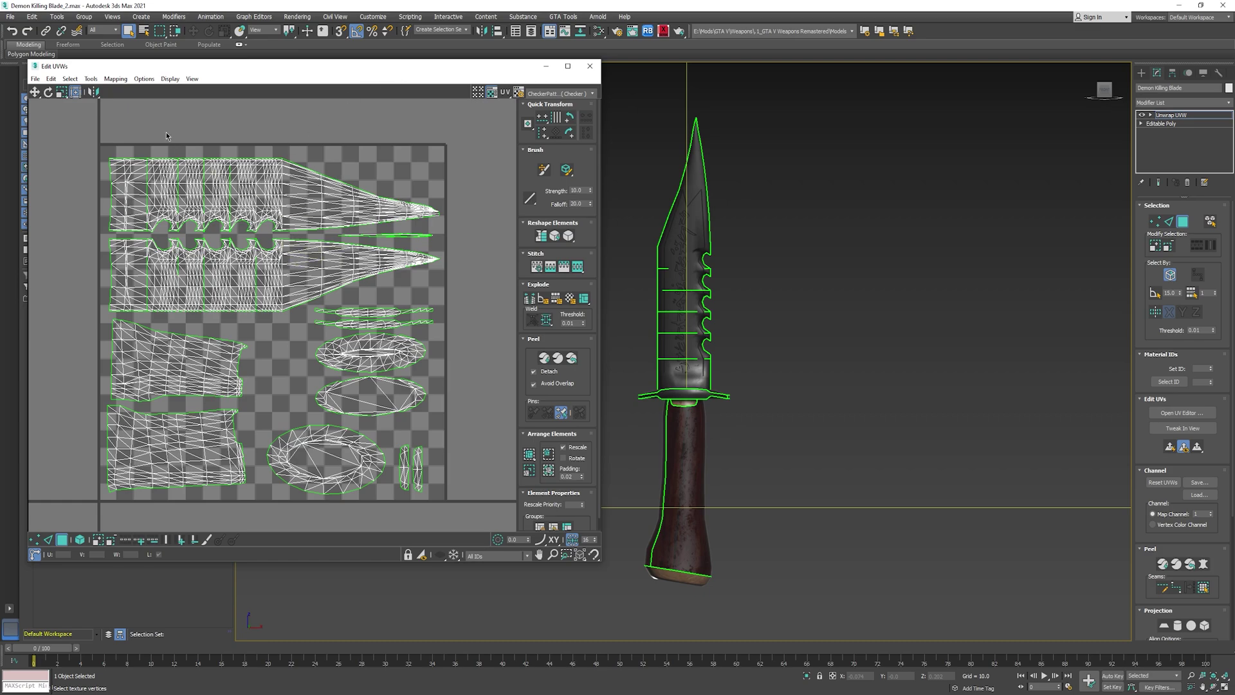
# Set up a UVW template render for the blade at 2048 by 2048 pixels.
pyautogui.click(91, 78)
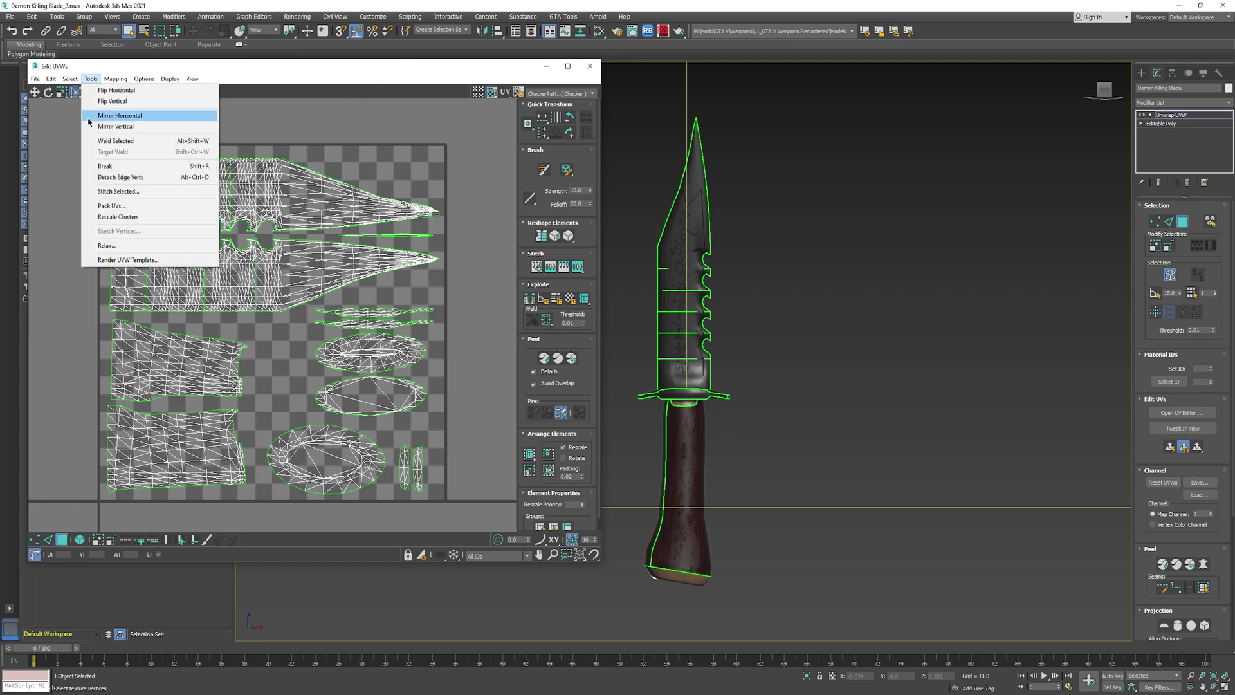
pyautogui.click(120, 260)
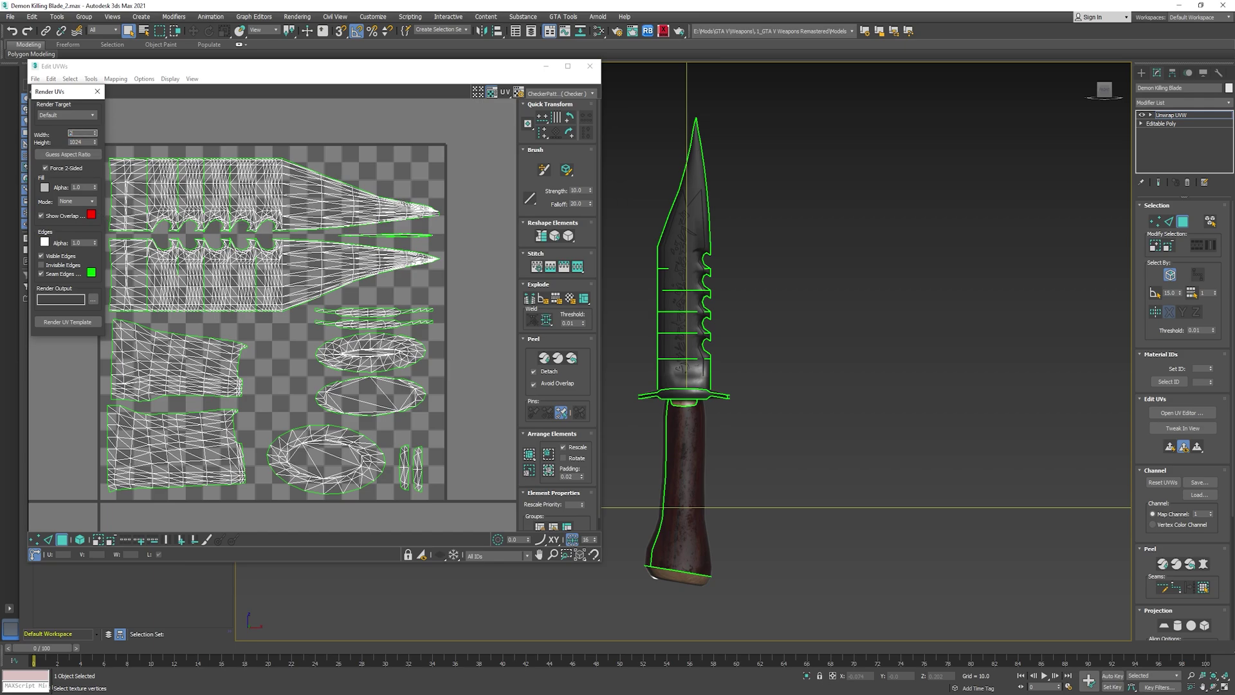
pyautogui.click(75, 142)
# Choose the Prop folder inside the Demon Killing Blade's Textures folder as the UV template's output location.
pyautogui.click(93, 299)
pyautogui.click(237, 140)
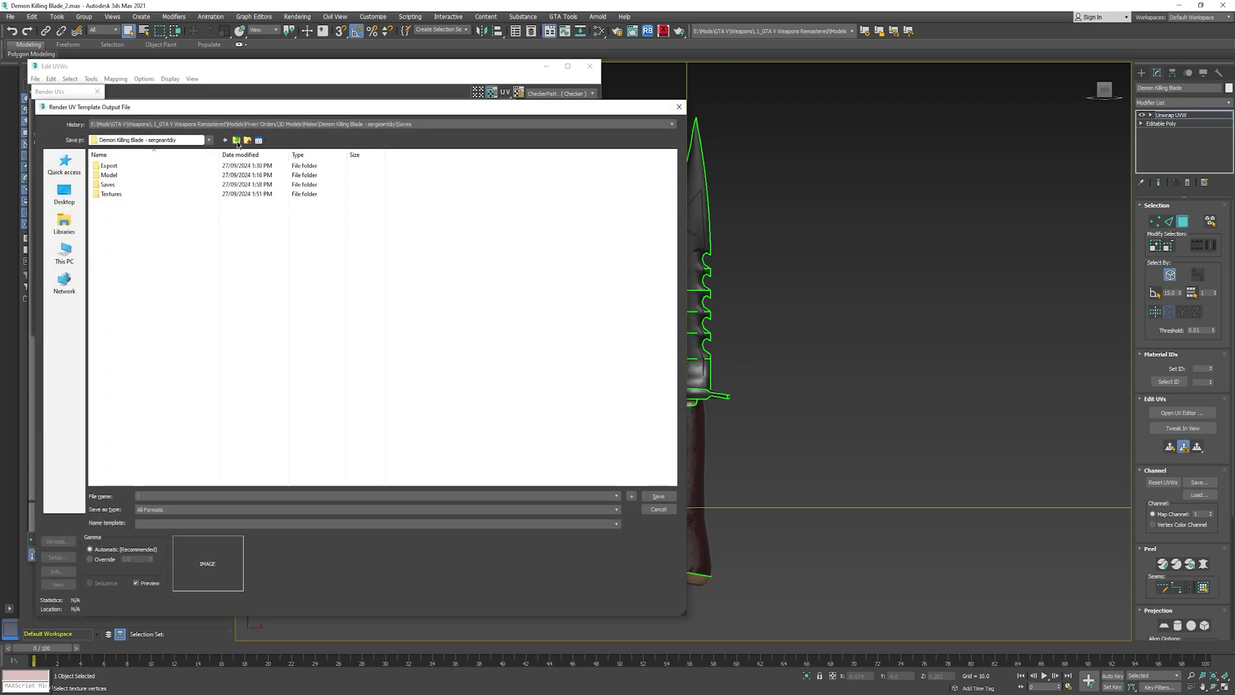
pyautogui.click(237, 140)
pyautogui.click(237, 140)
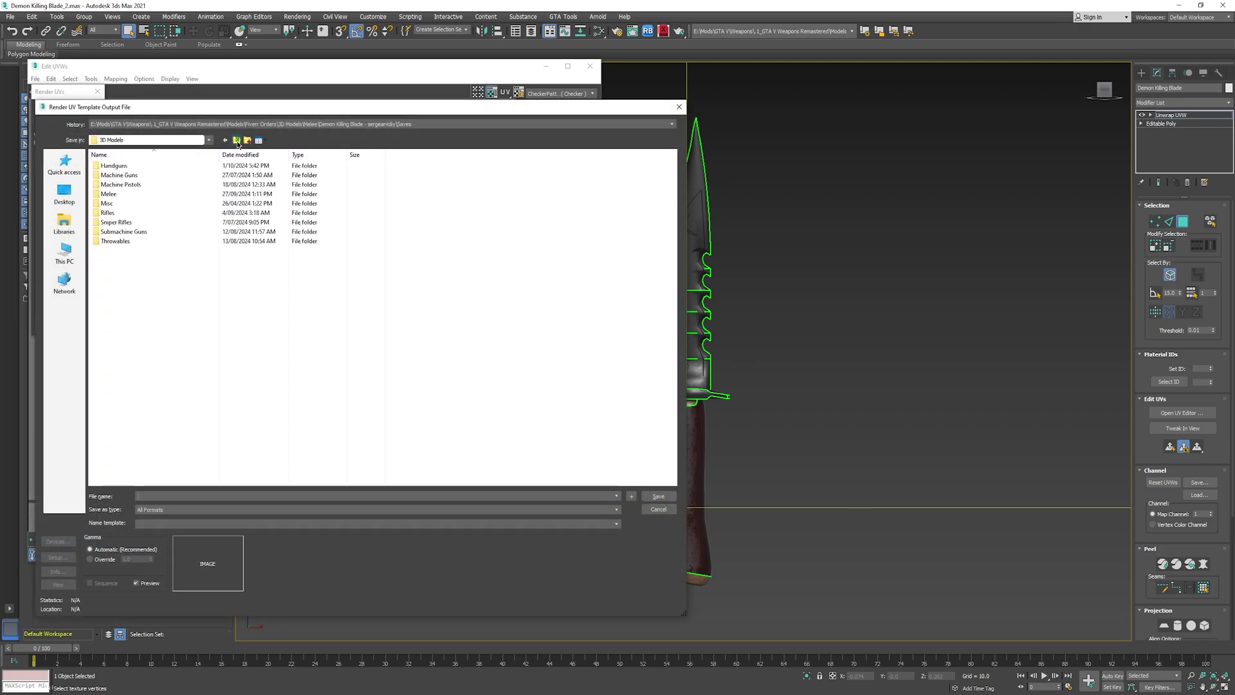
pyautogui.doubleClick(170, 195)
pyautogui.doubleClick(179, 168)
pyautogui.doubleClick(152, 192)
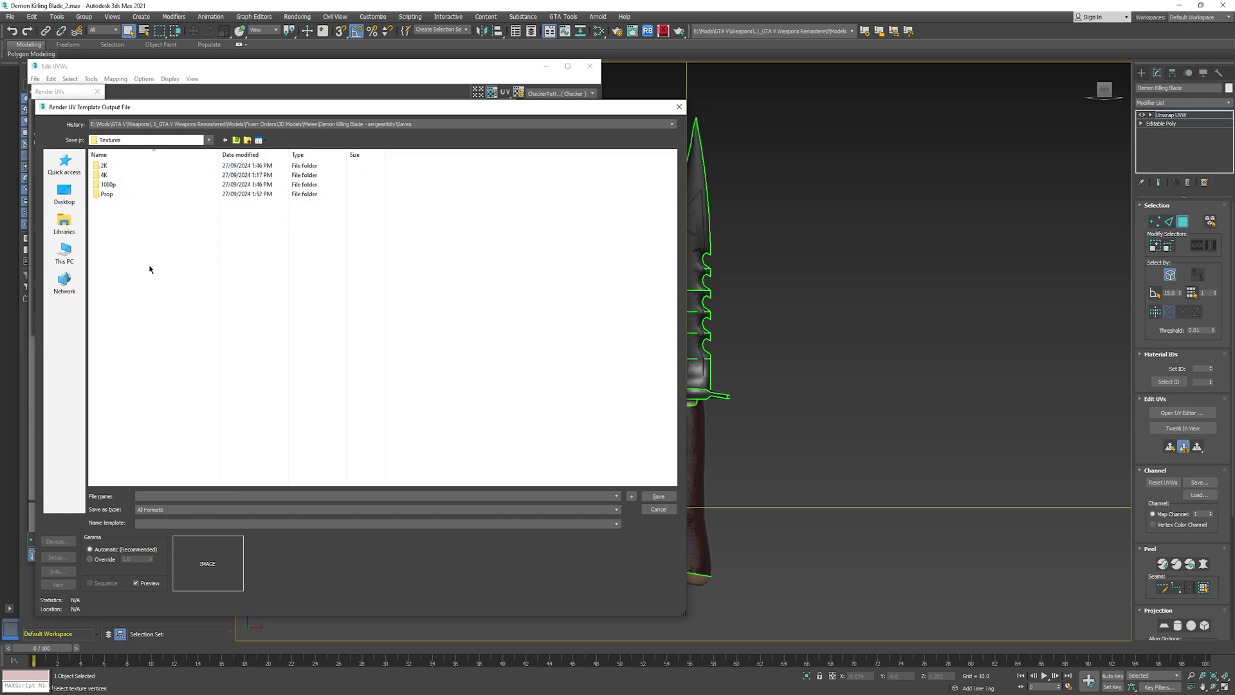
pyautogui.doubleClick(139, 194)
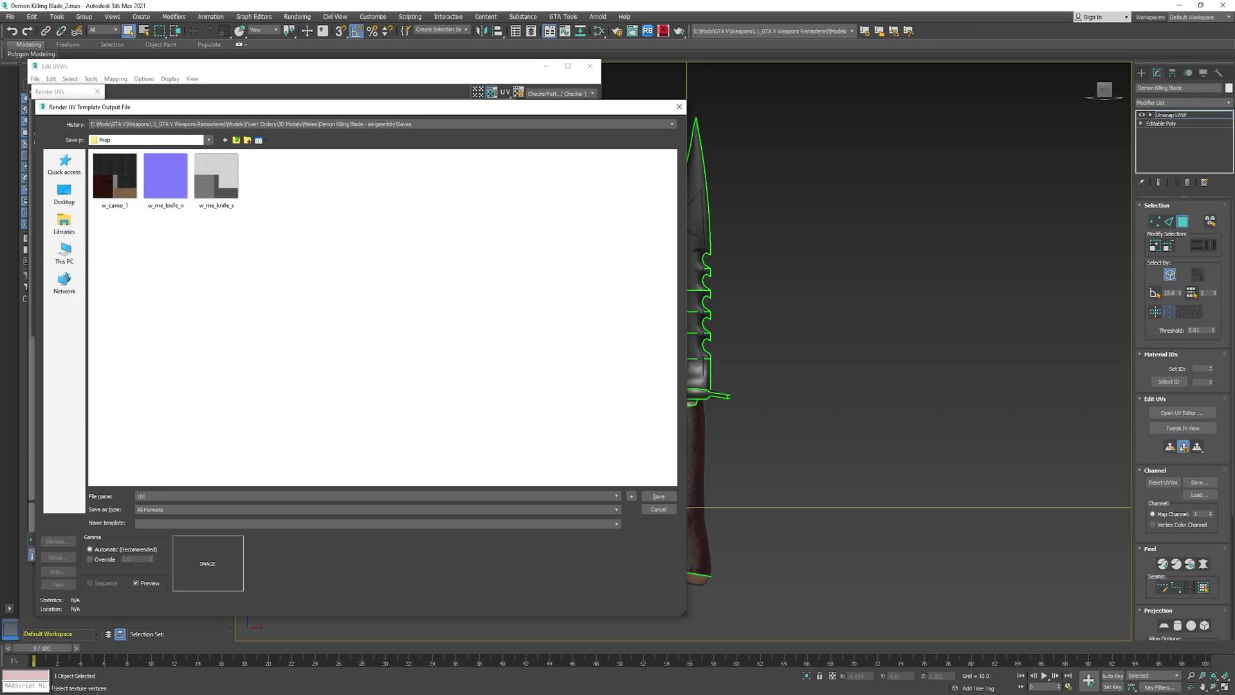
# Save the output as a PNG file named UV, accept the PNG settings, and render the UV template.
pyautogui.click(165, 510)
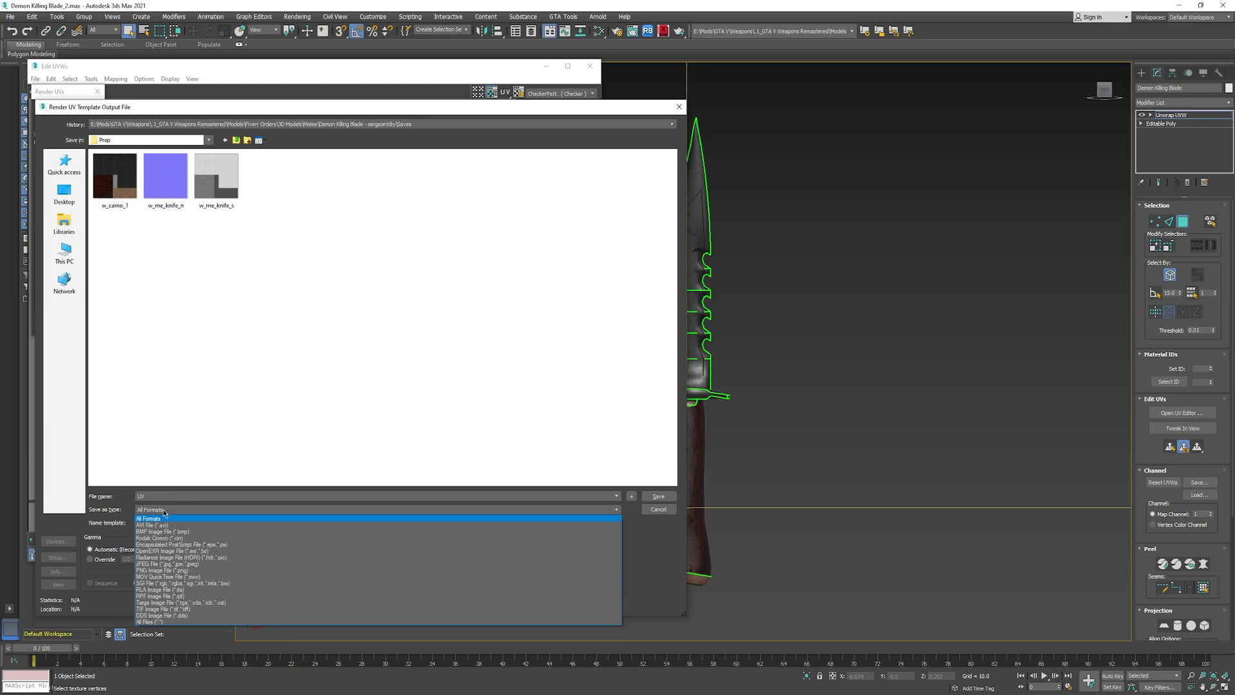
pyautogui.click(173, 571)
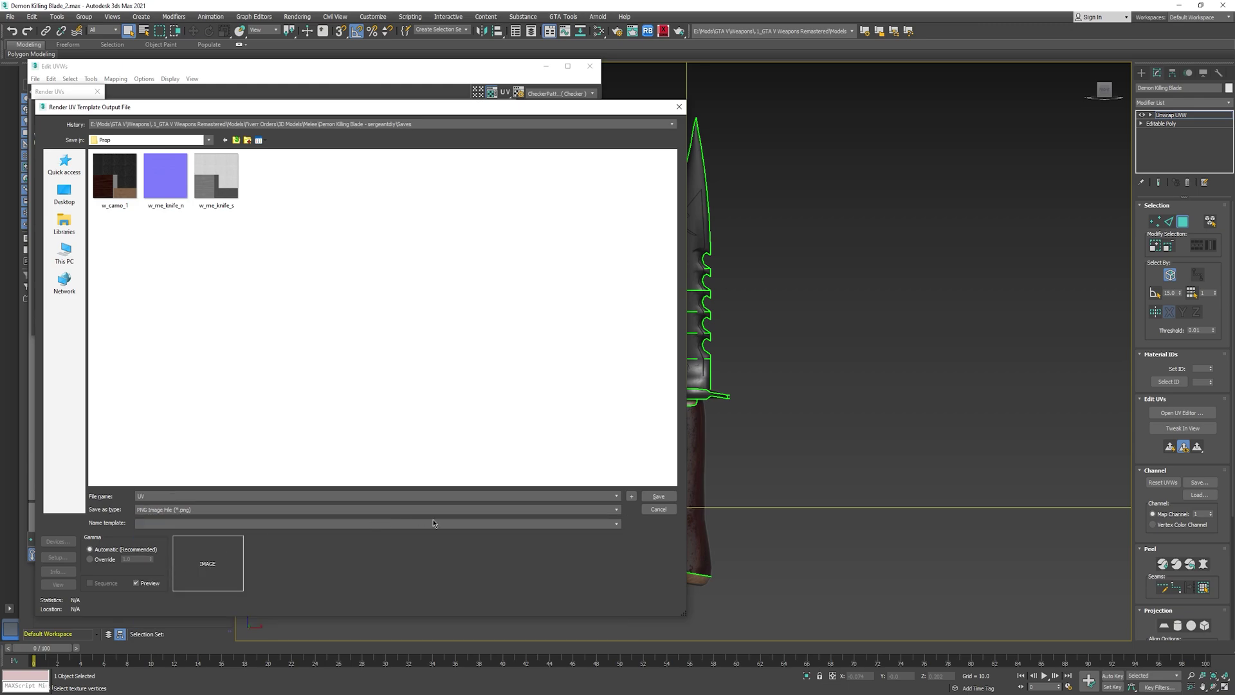
pyautogui.click(658, 496)
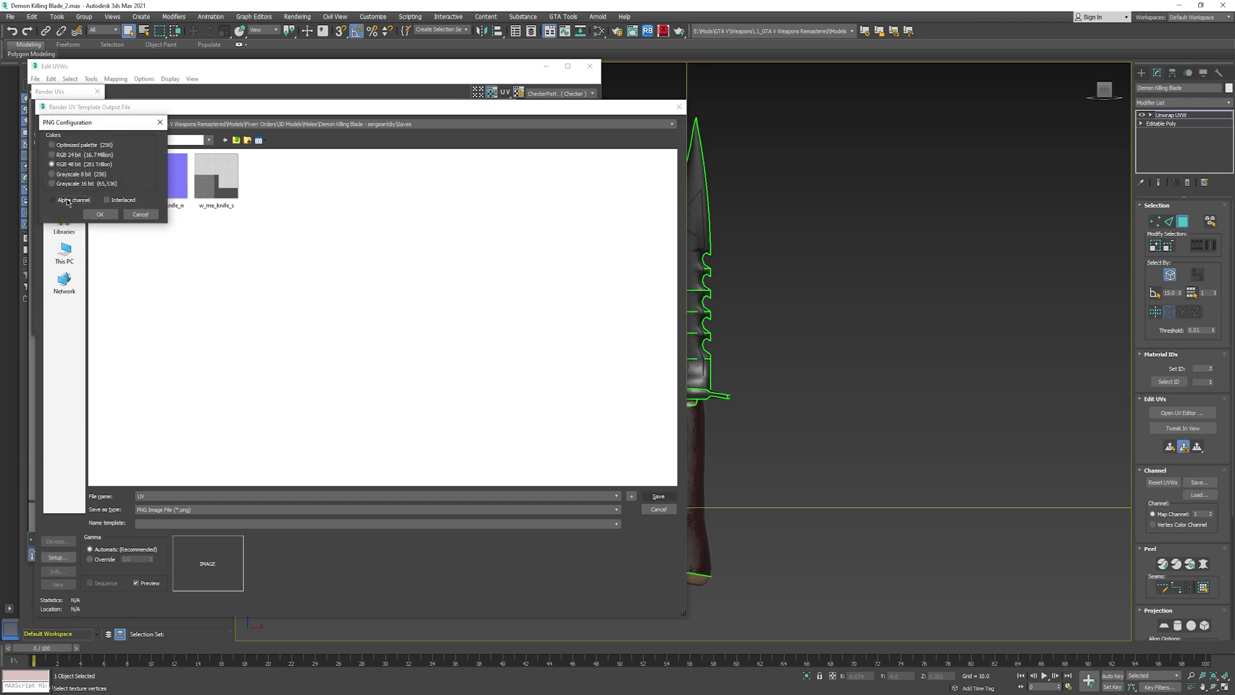
pyautogui.click(99, 215)
pyautogui.click(98, 215)
pyautogui.click(67, 322)
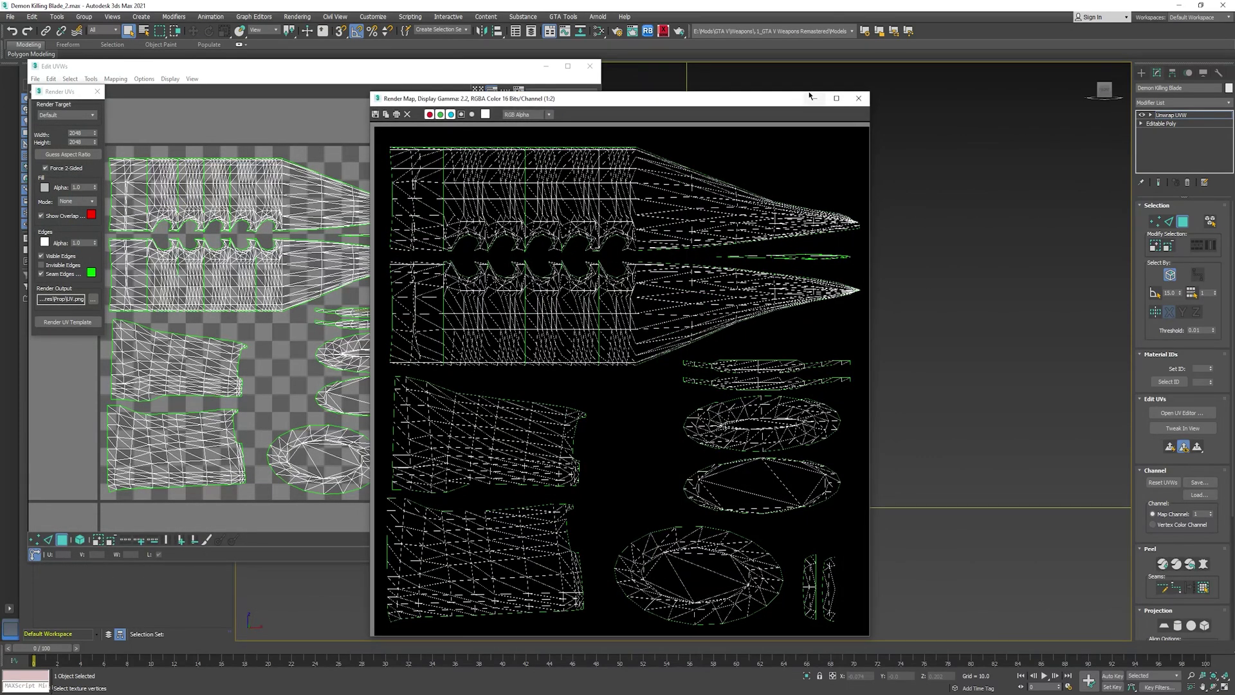
pyautogui.click(858, 99)
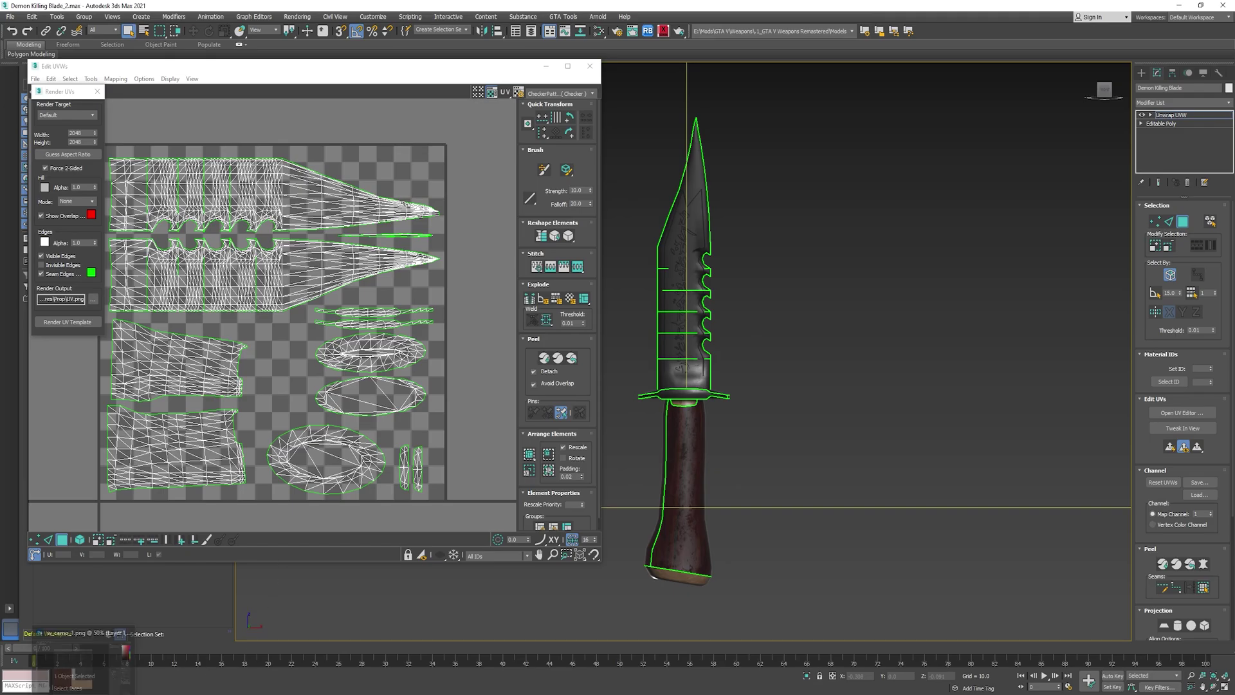
# Switch to Photoshop, place the UV image from the Prop folder into w_camo_1.png, and hide its layer.
pyautogui.click(84, 692)
pyautogui.moveTo(64, 692)
pyautogui.click(73, 654)
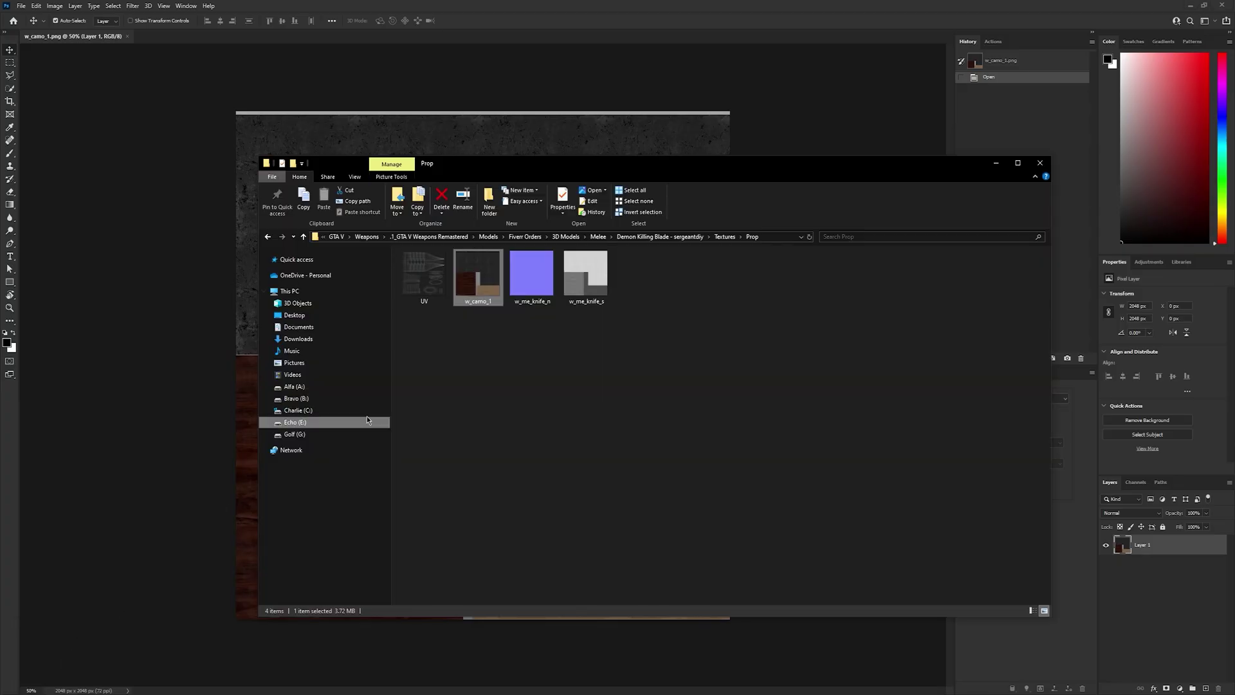
pyautogui.click(402, 149)
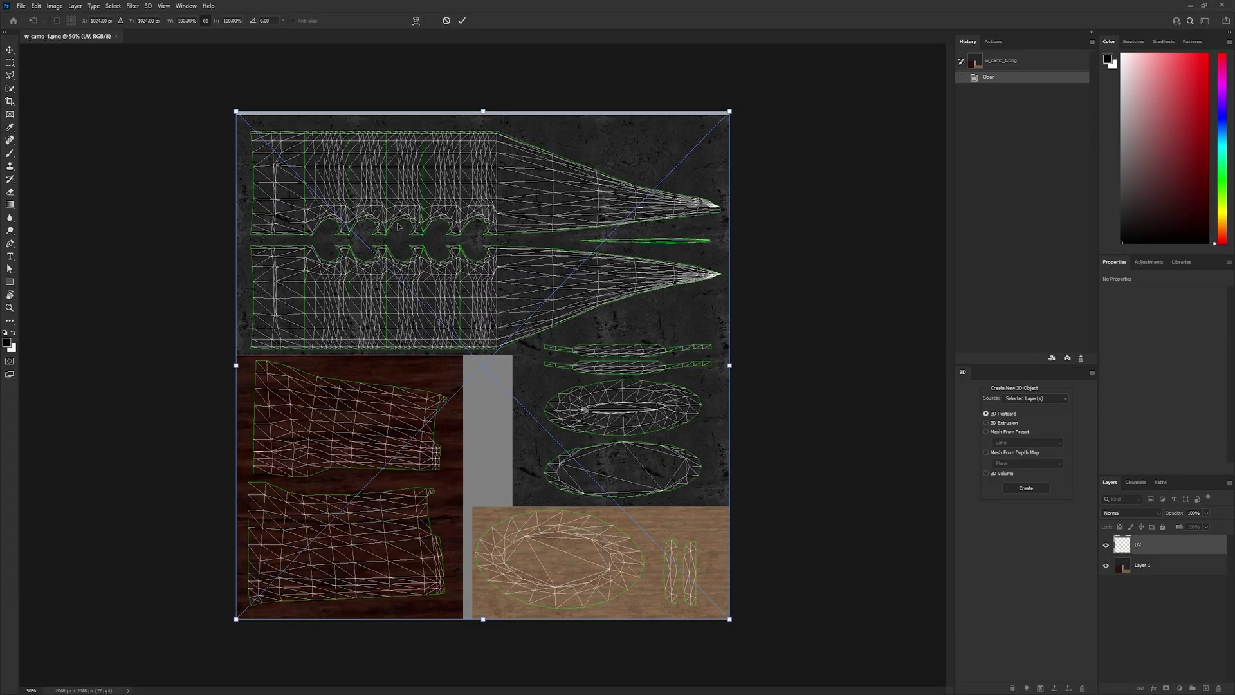
pyautogui.press('Return')
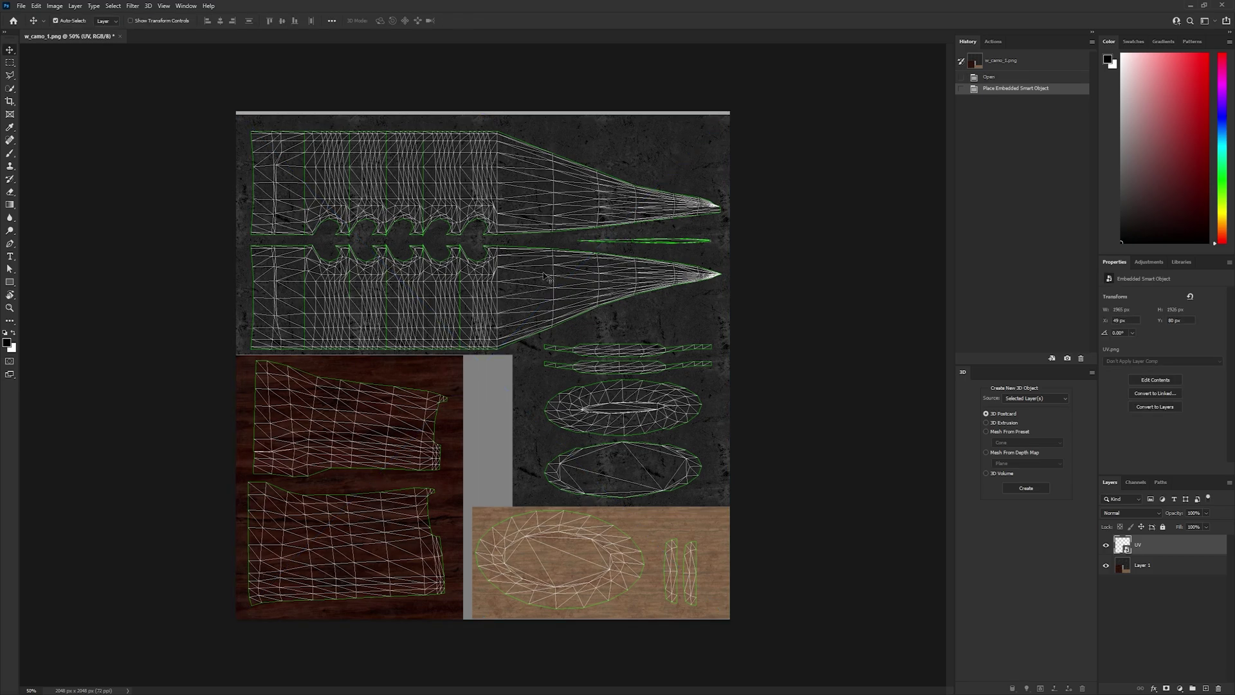
pyautogui.click(1105, 545)
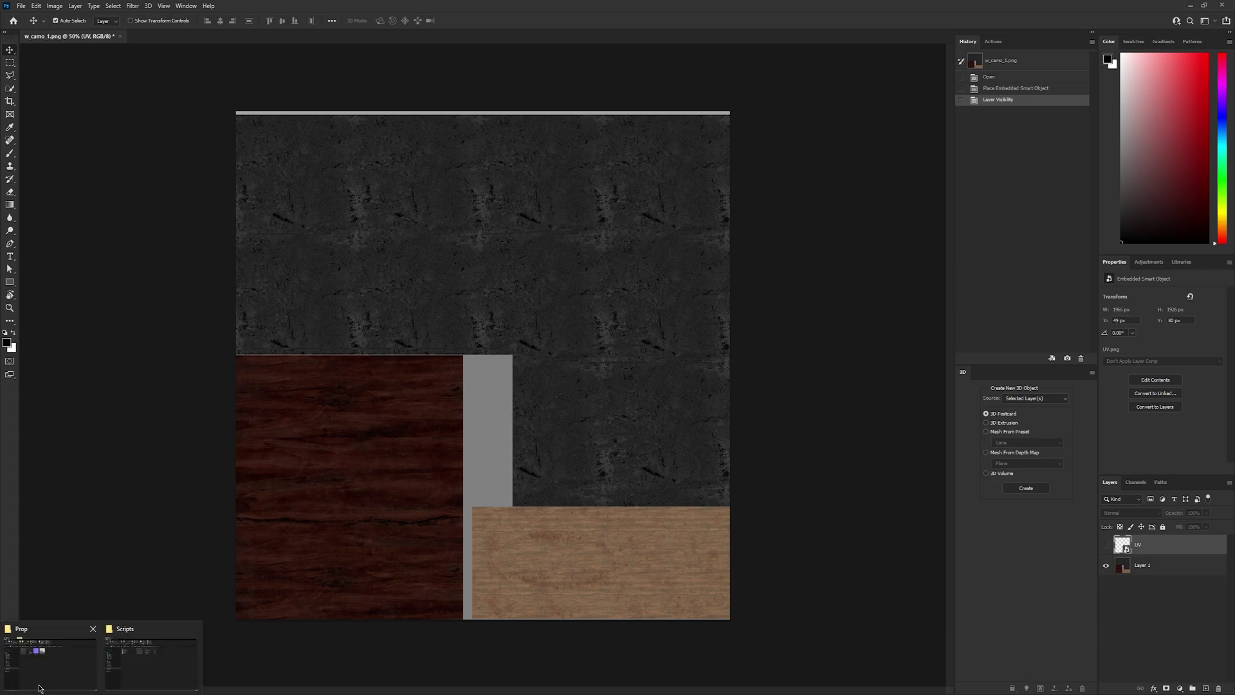
# Open the Blood folder in the M9 Bayonet textures and examine the bloodstain_003 and bloodstain_003b images.
pyautogui.click(39, 688)
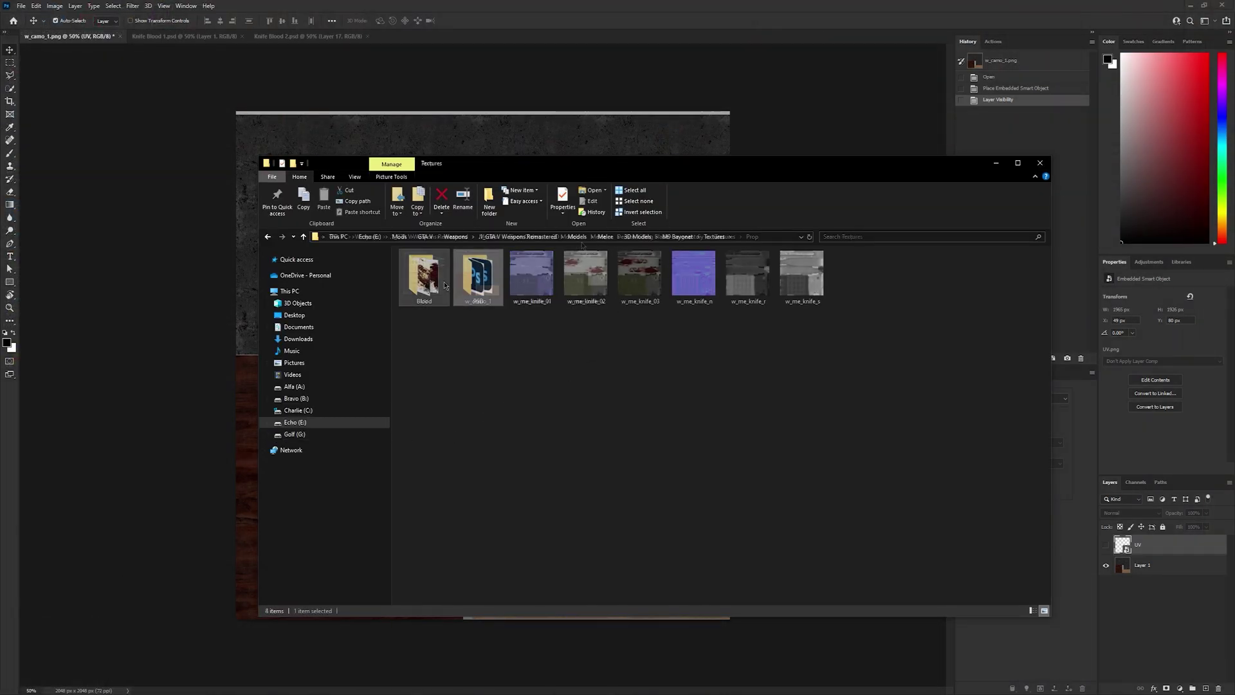
pyautogui.doubleClick(421, 275)
pyautogui.click(468, 278)
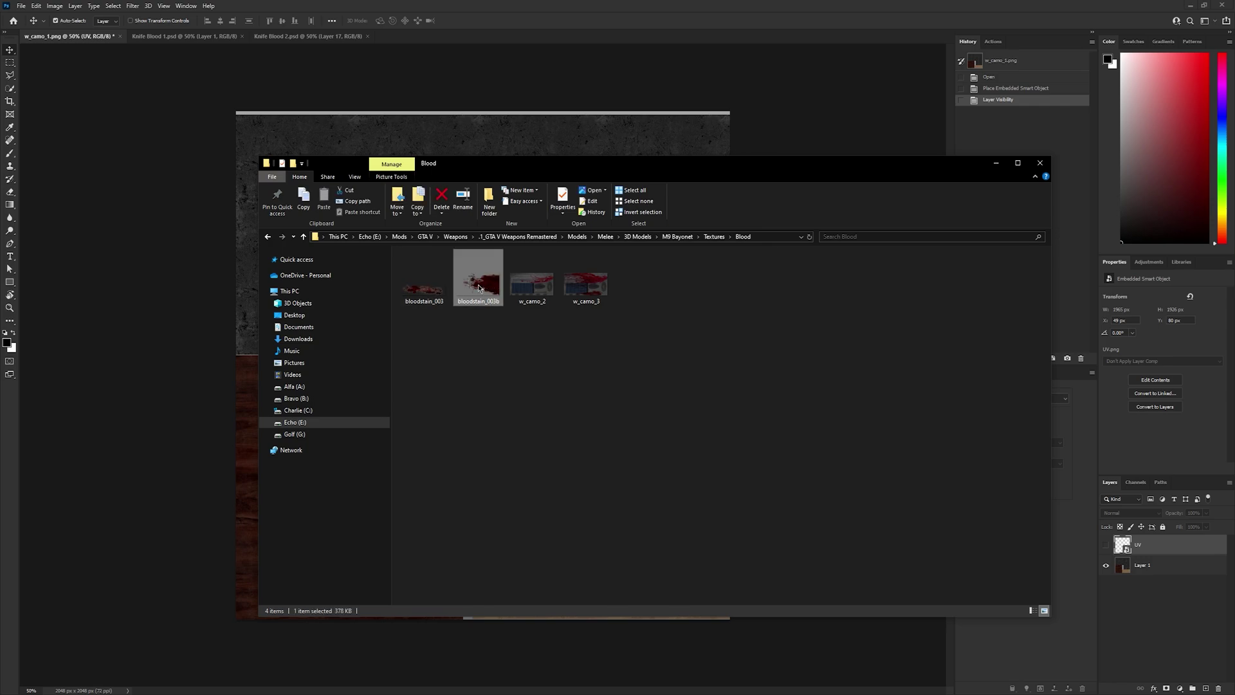
pyautogui.doubleClick(478, 288)
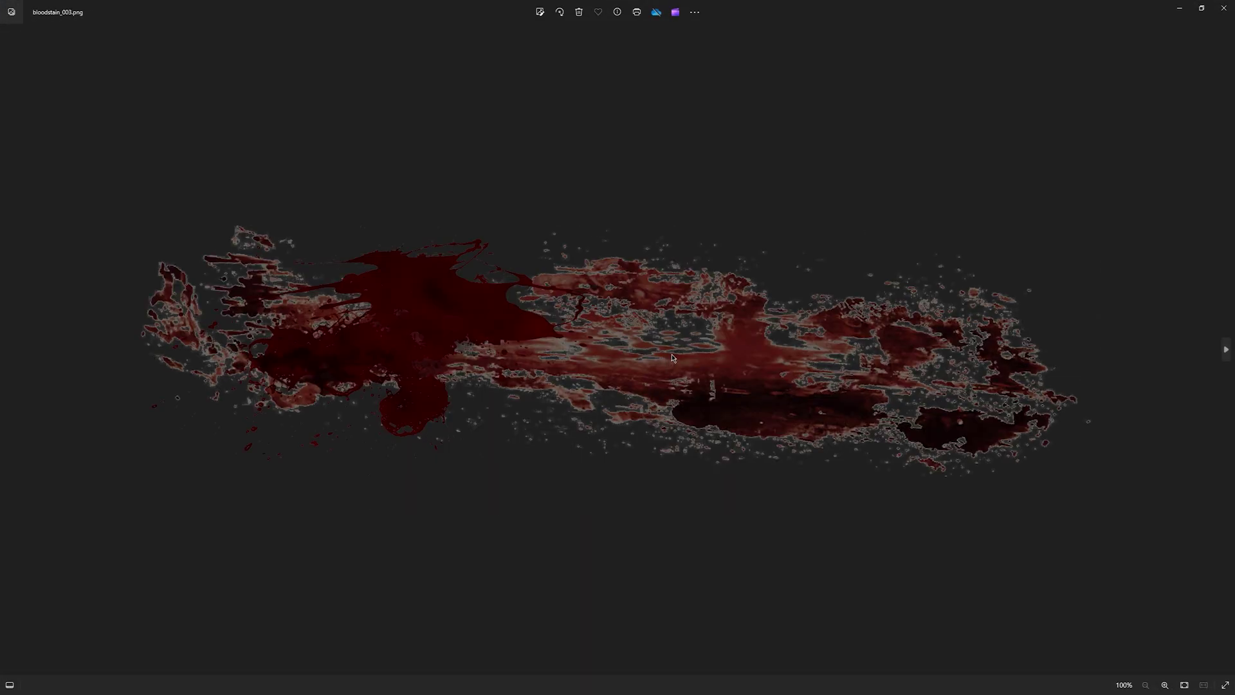
pyautogui.press('Right')
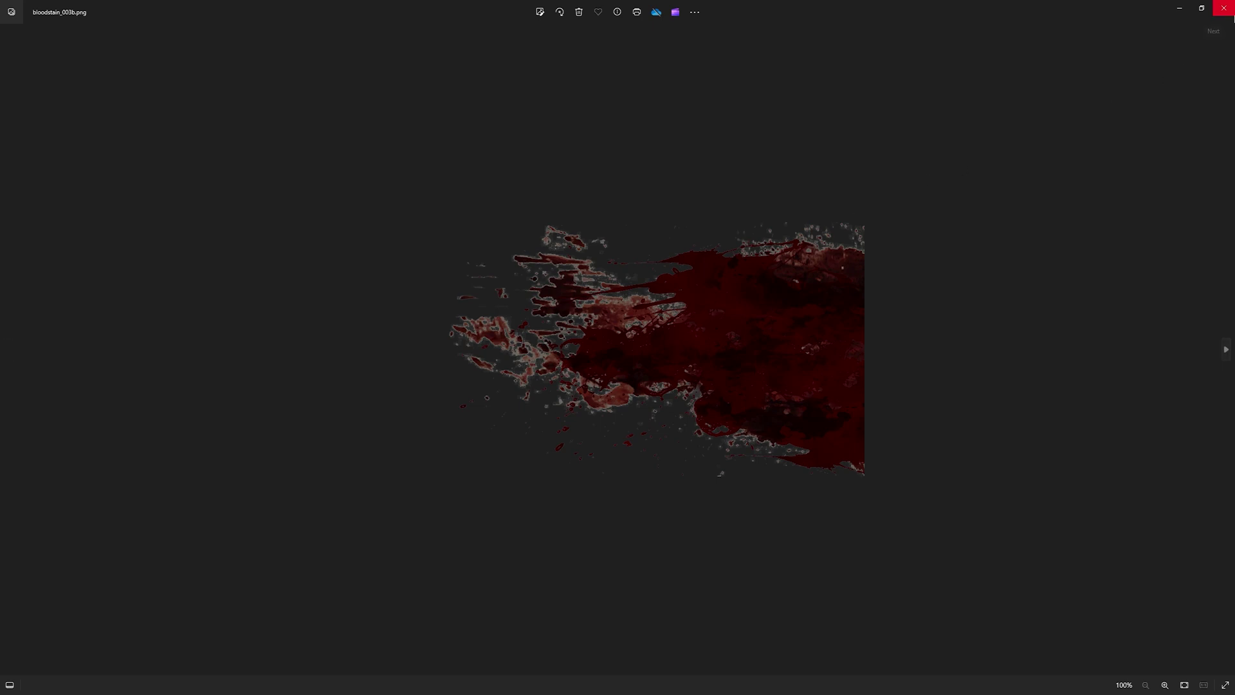
pyautogui.click(1225, 9)
# Place bloodstain_003 and bloodstain_003b into w_camo_1.png as embedded smart objects.
pyautogui.click(424, 276)
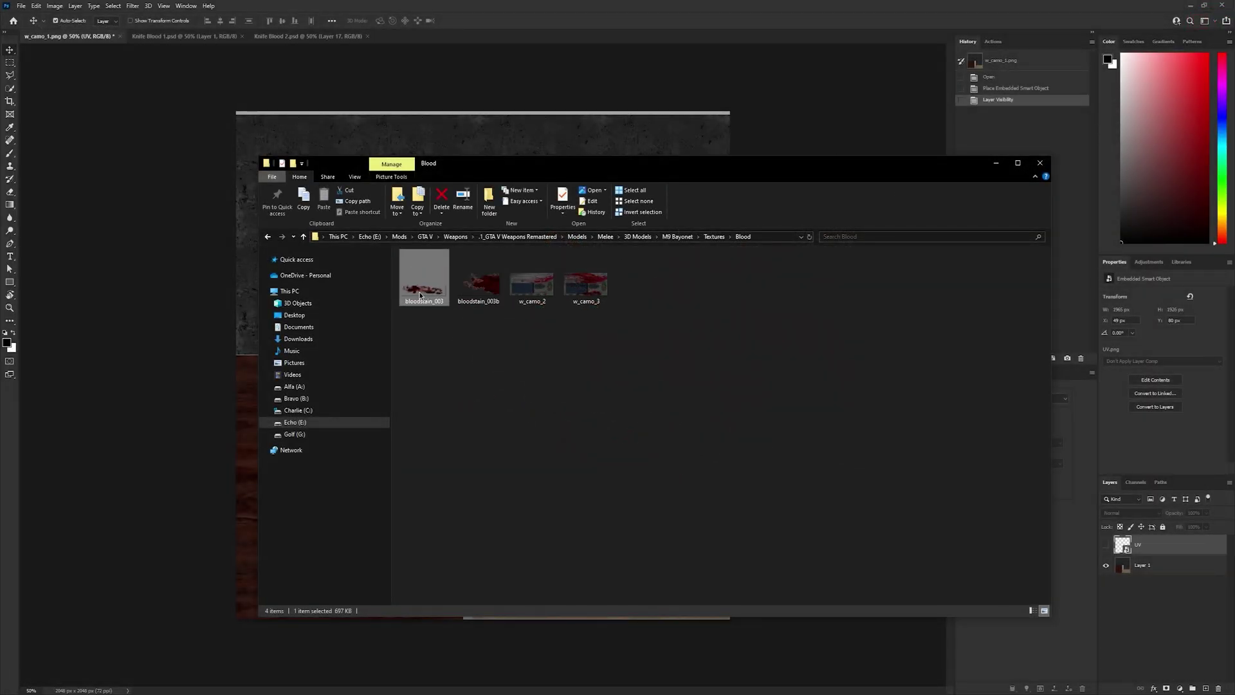
pyautogui.keyDown('ctrl'); pyautogui.click(479, 287); pyautogui.keyUp('ctrl')
pyautogui.moveTo(479, 288); pyautogui.dragTo(452, 242)
pyautogui.press('Return')
pyautogui.press('Return')
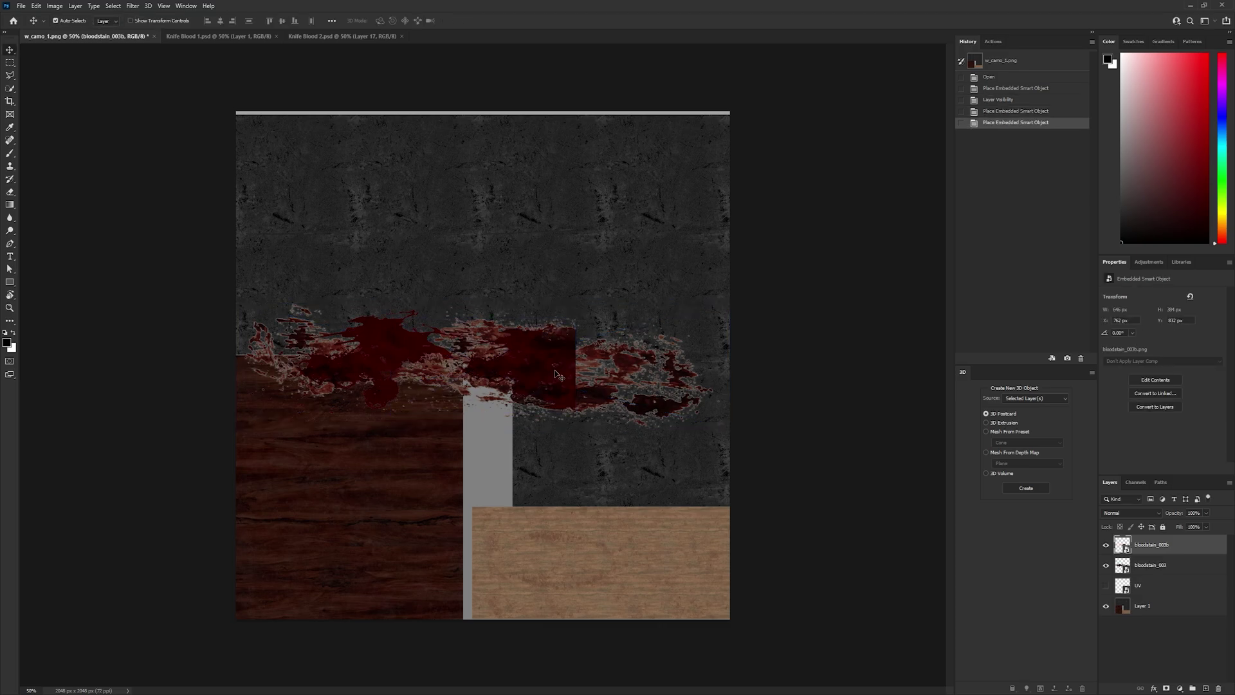
# Show the UV layer and move the bloodstain_003 layer over the upper handle UVs, separating the two bloodstains.
pyautogui.moveTo(515, 376); pyautogui.dragTo(575, 471)
pyautogui.moveTo(551, 360); pyautogui.dragTo(553, 303)
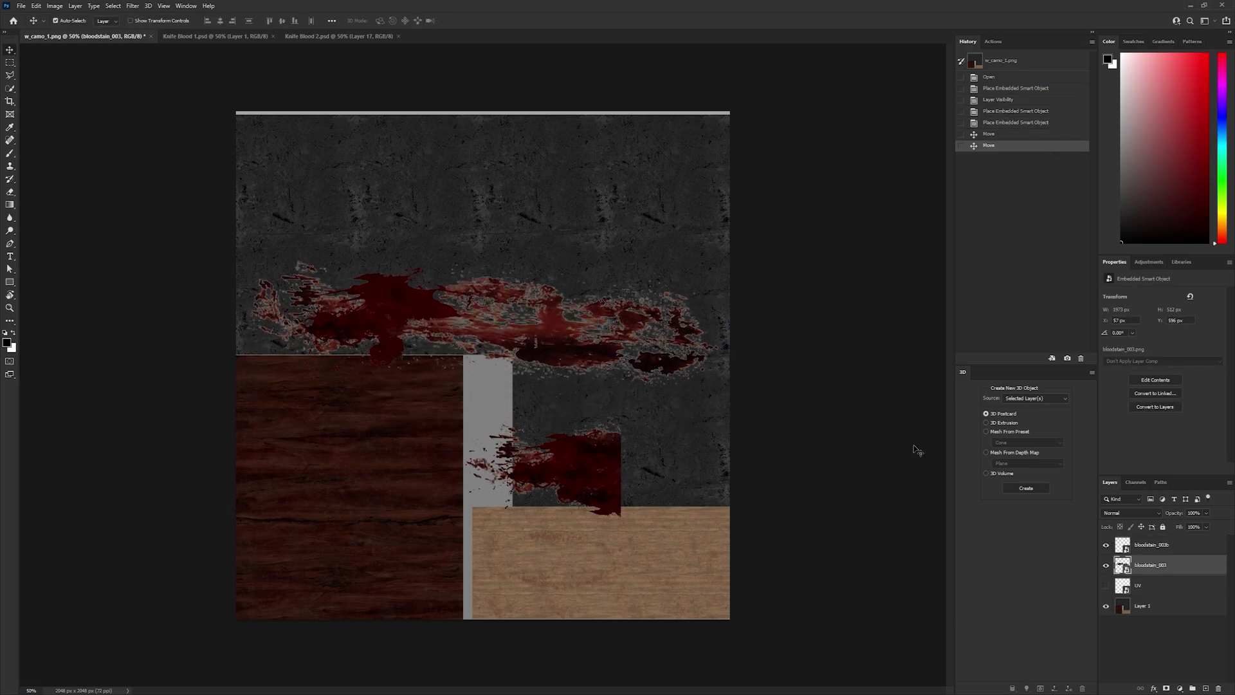
pyautogui.click(1106, 586)
pyautogui.click(1151, 547)
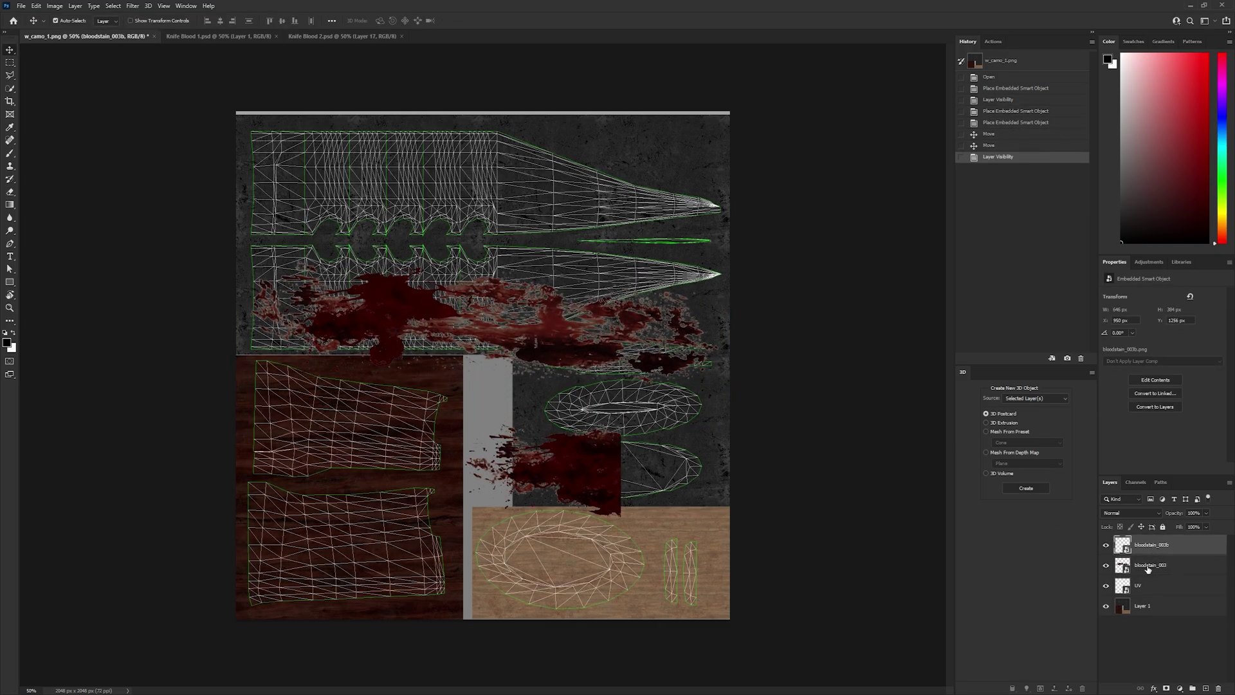
pyautogui.click(1149, 566)
pyautogui.moveTo(385, 320); pyautogui.dragTo(370, 439)
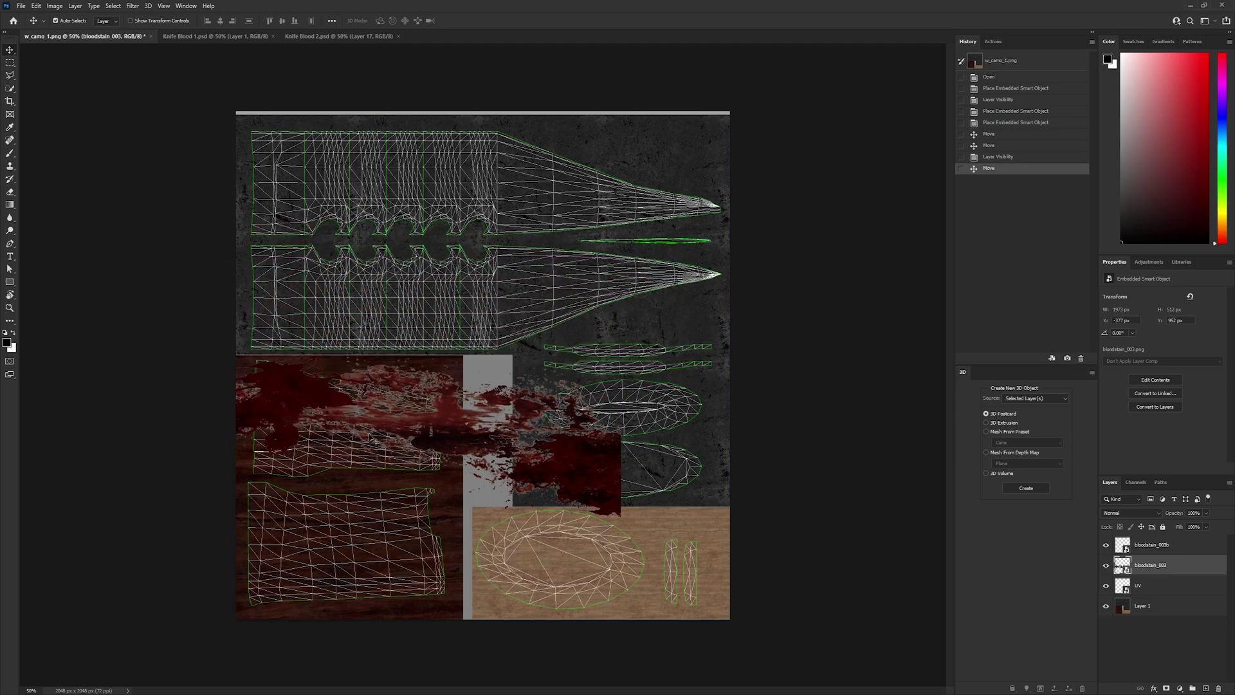
# Move bloodstain_003b onto the lower blade's tip and place a duplicate of it over the upper blade's tip.
pyautogui.moveTo(592, 489); pyautogui.dragTo(695, 284)
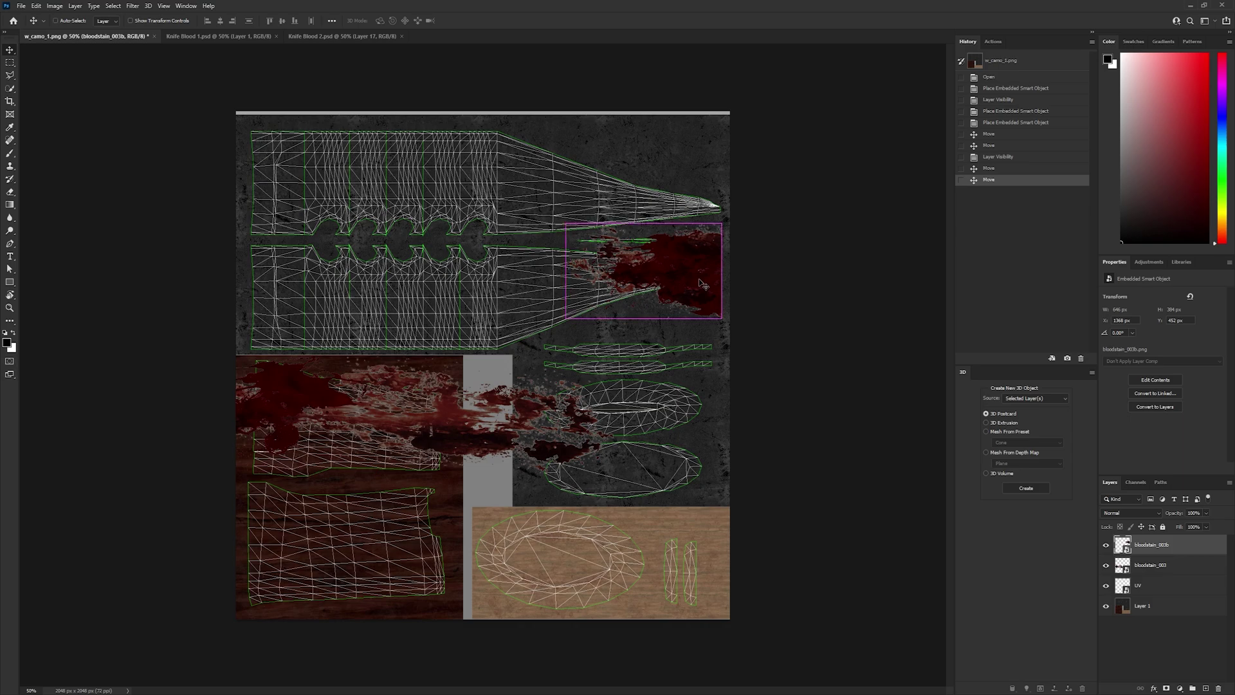
pyautogui.hotkey('ctrl', 'v')
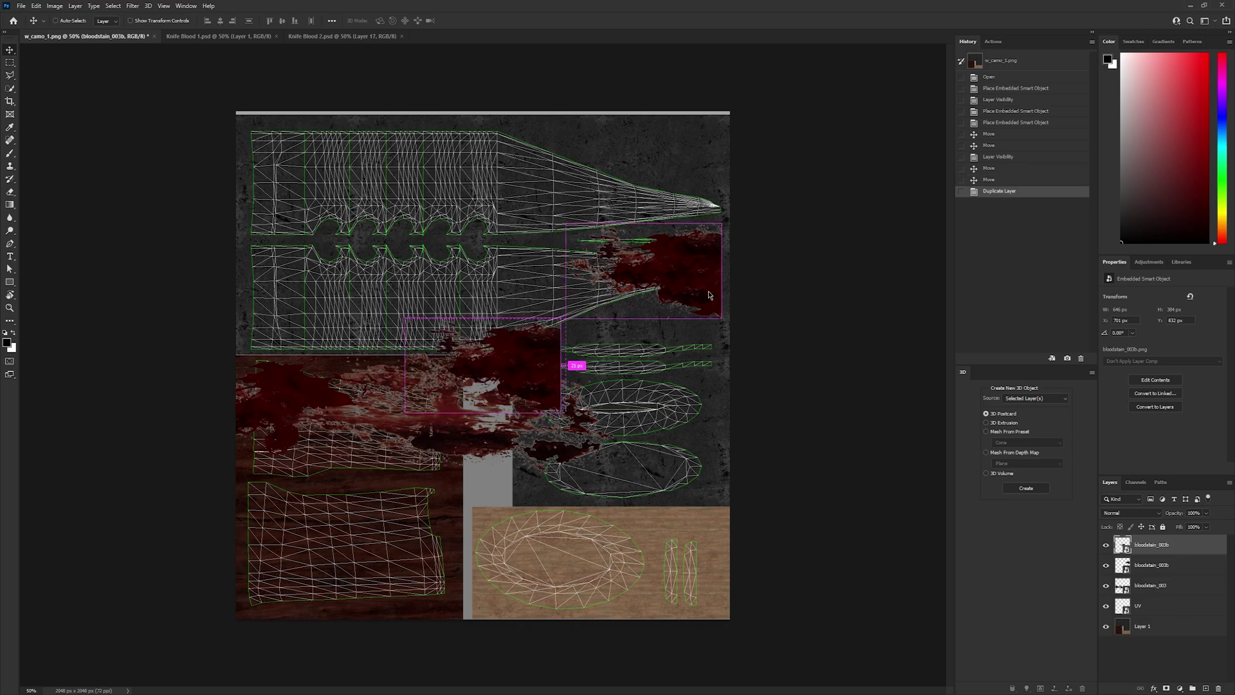
pyautogui.keyDown('ctrl'); pyautogui.keyDown('alt'); pyautogui.moveTo(517, 363); pyautogui.dragTo(671, 206); pyautogui.keyUp('alt'); pyautogui.keyUp('ctrl')
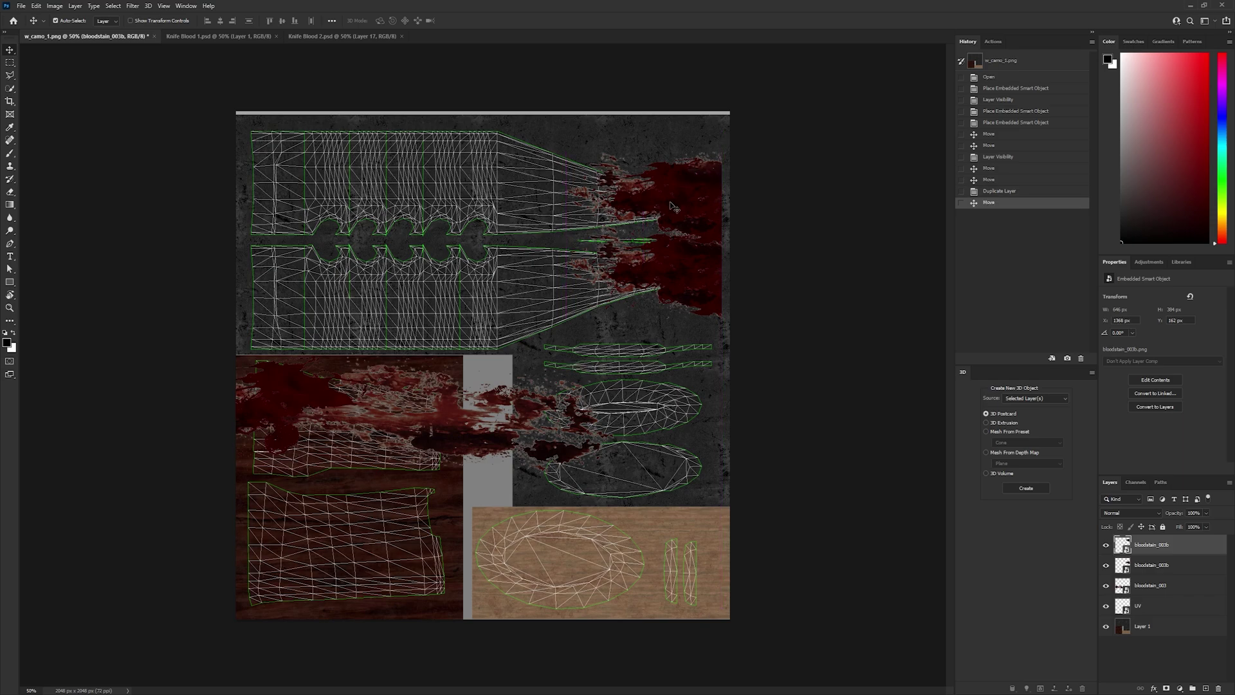
# Hide the three bloodstain layers and Layer 1 so only the UV layer is displayed.
pyautogui.click(450, 415)
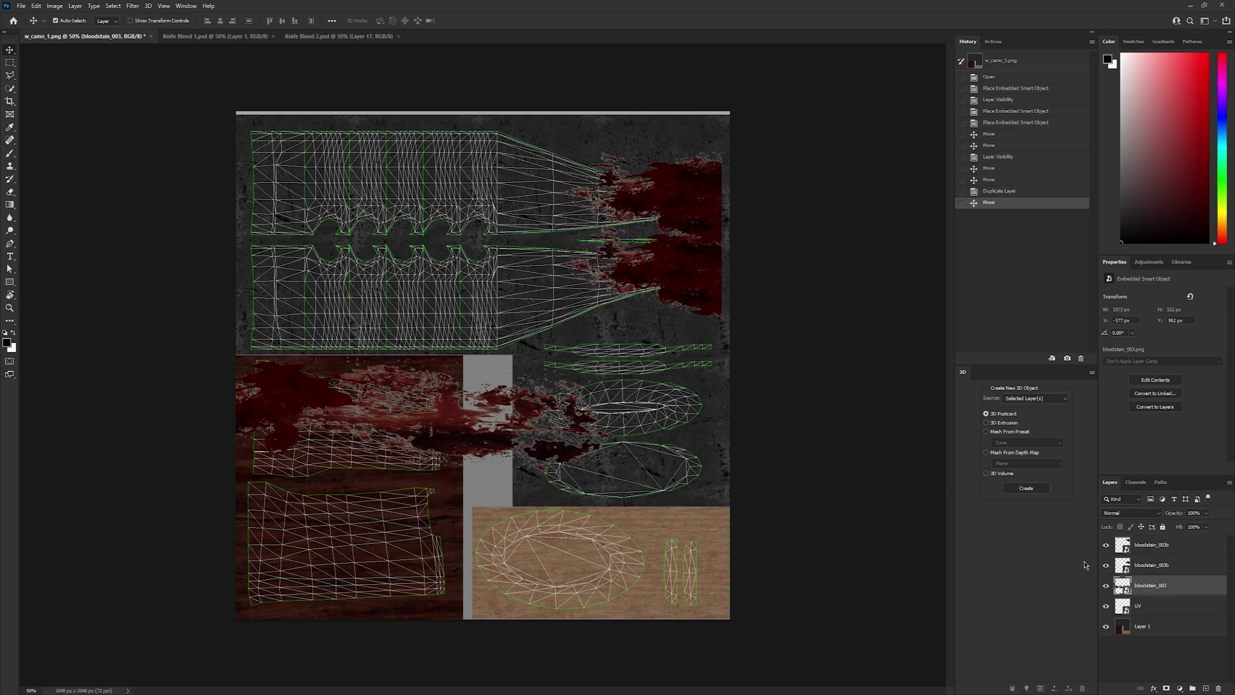
pyautogui.click(1106, 585)
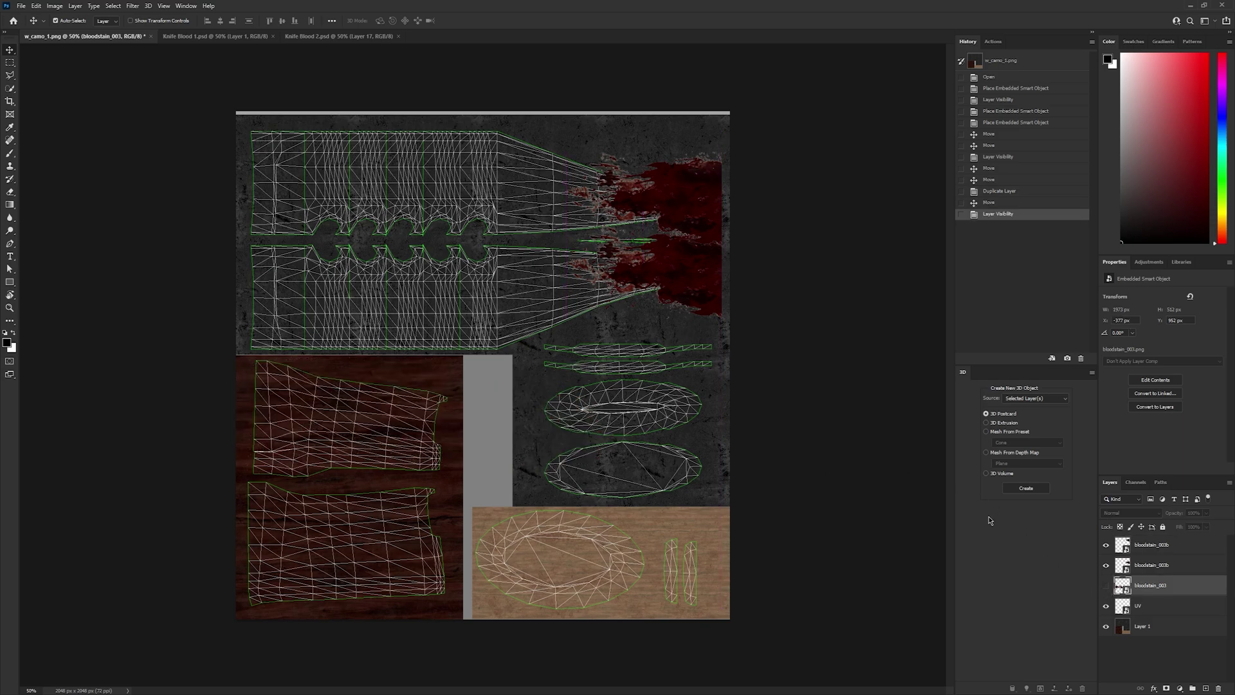
pyautogui.click(1106, 545)
pyautogui.click(1105, 565)
pyautogui.click(1111, 626)
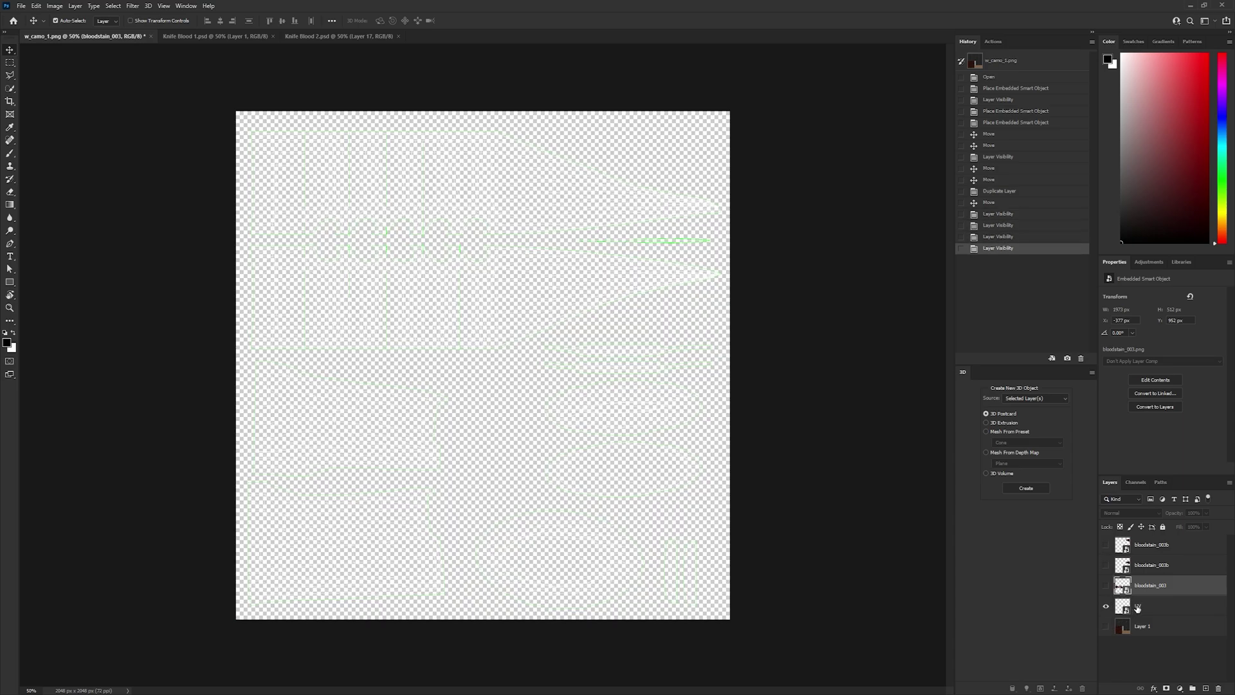
# Add a new empty layer and place it directly beneath the UV layer.
pyautogui.click(1137, 606)
pyautogui.click(1212, 689)
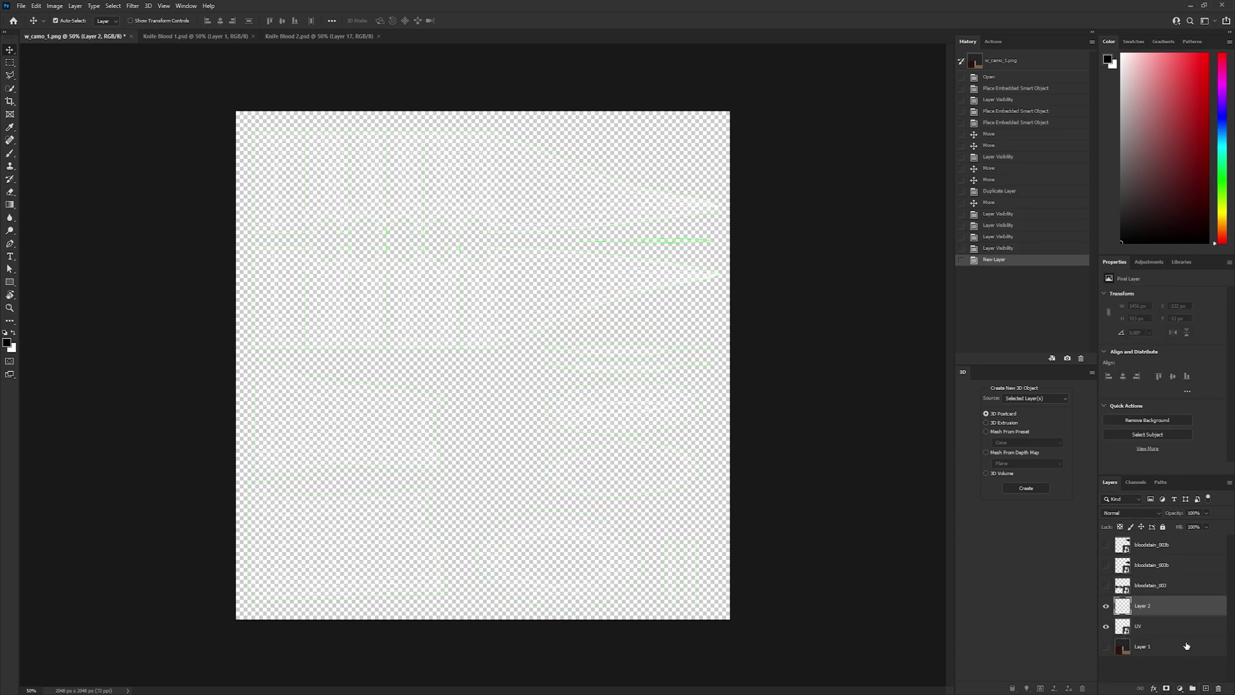
pyautogui.moveTo(1142, 608); pyautogui.dragTo(1137, 635)
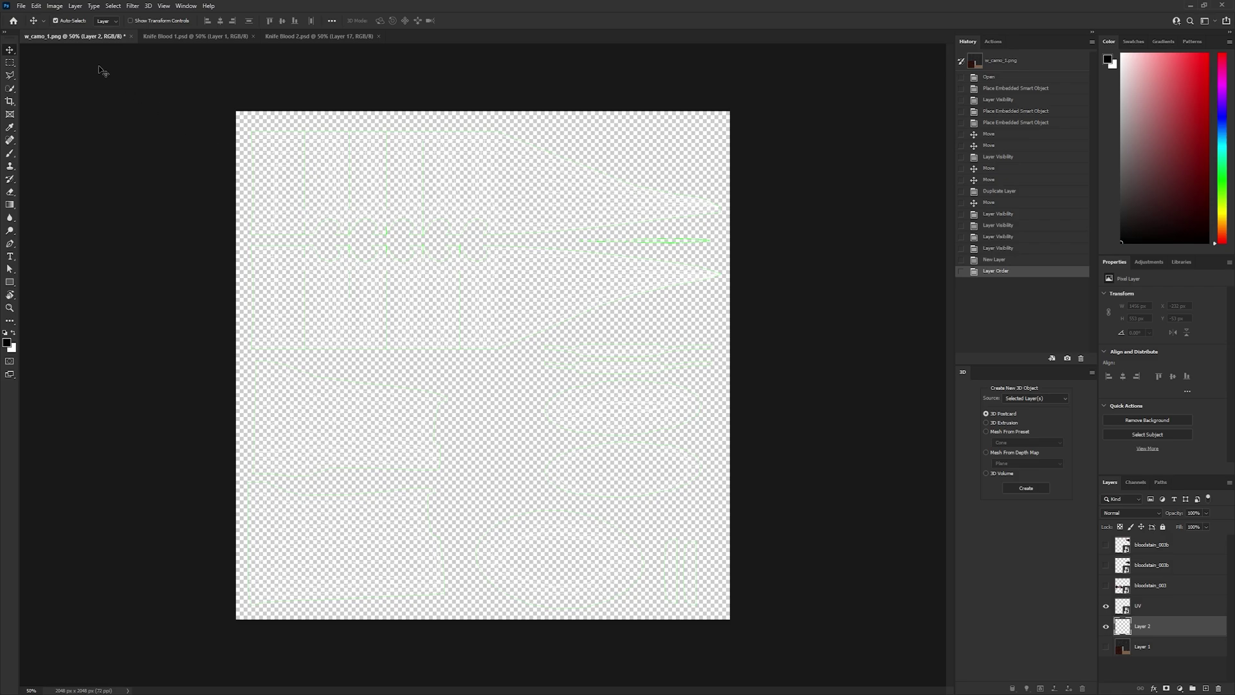
# Fill the new layer beneath the UV layer with solid black.
pyautogui.click(36, 6)
pyautogui.click(44, 160)
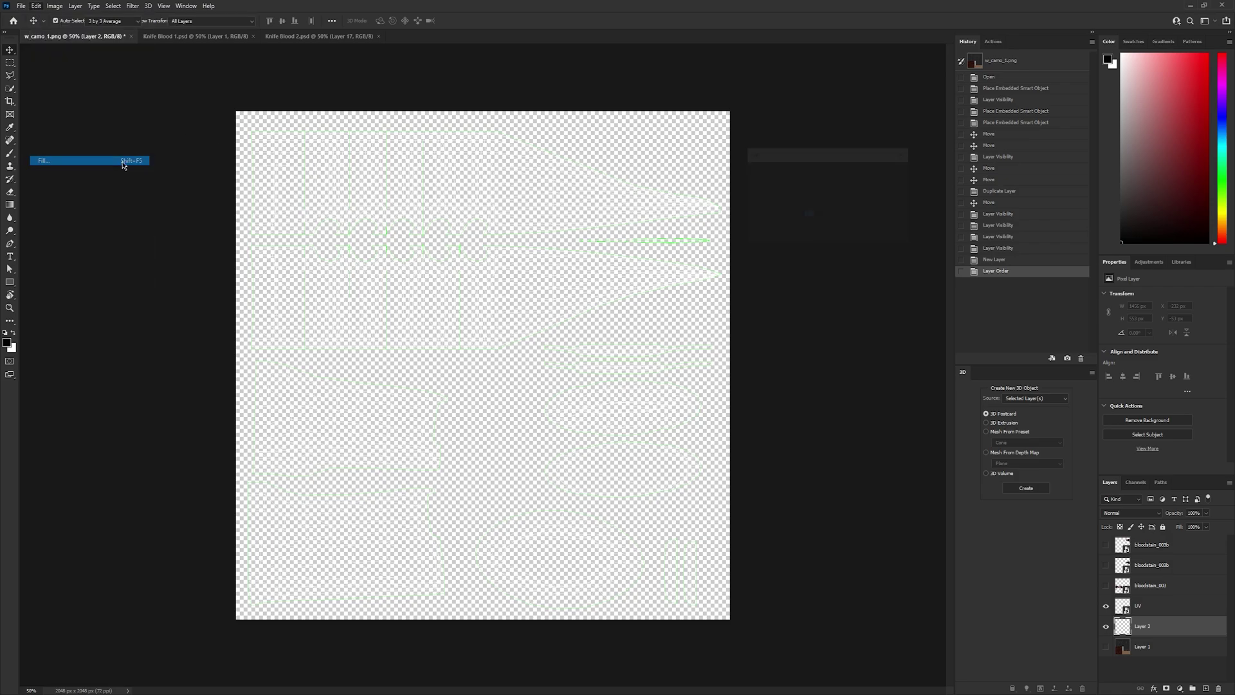
pyautogui.click(816, 173)
pyautogui.click(797, 200)
pyautogui.click(331, 178)
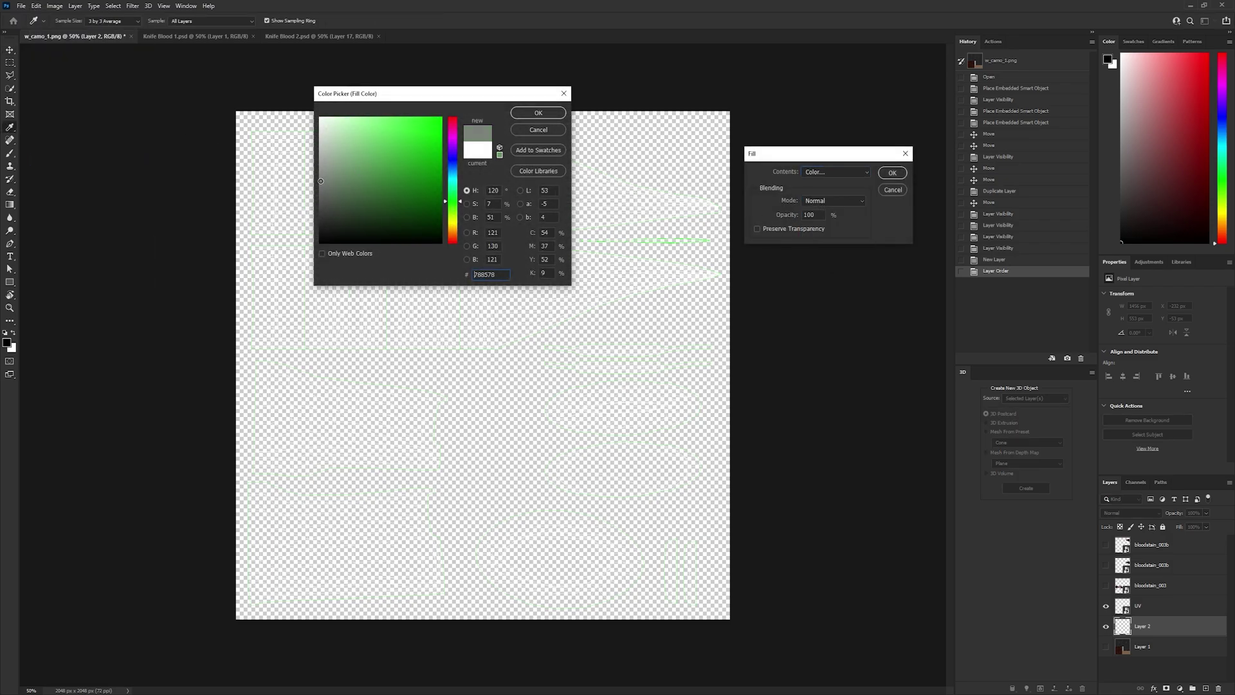
pyautogui.click(517, 115)
pyautogui.click(893, 172)
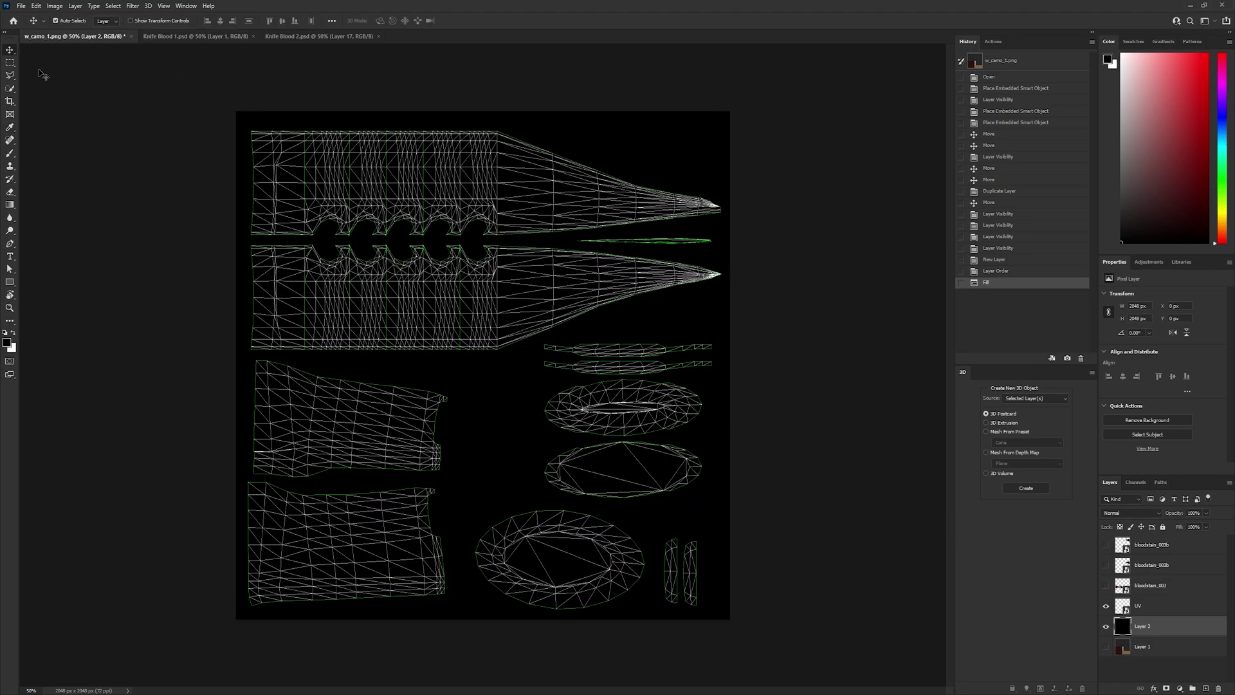
pyautogui.click(9, 90)
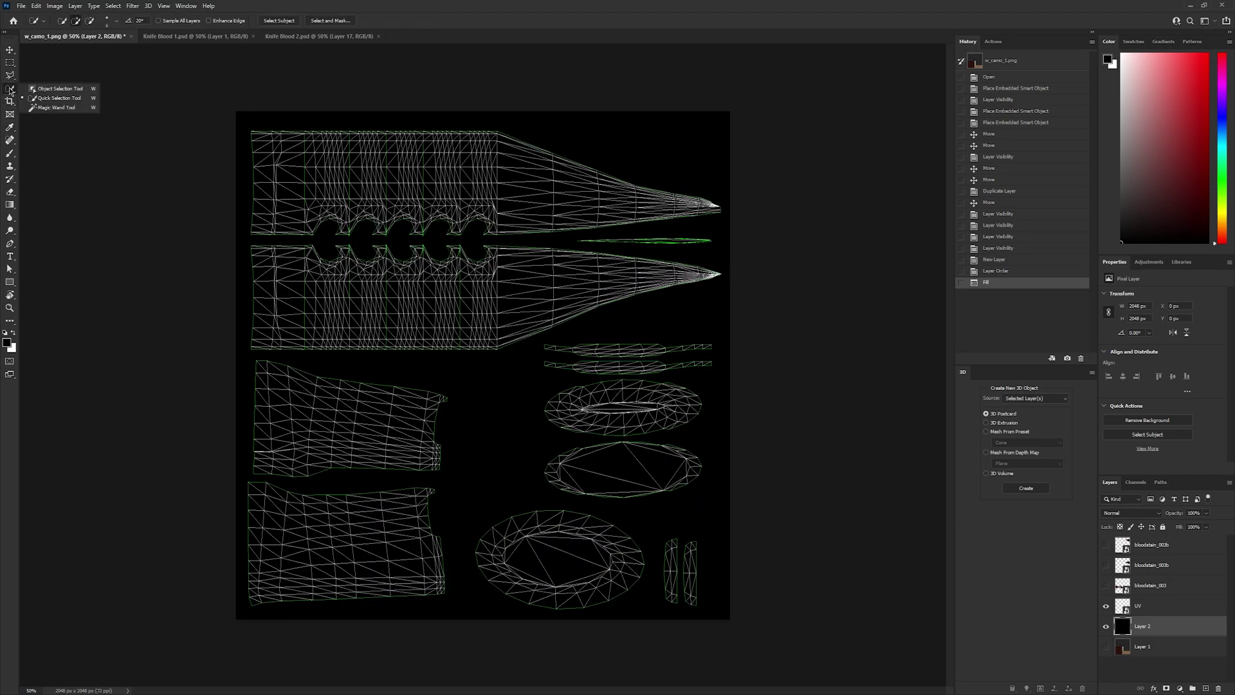
pyautogui.click(56, 107)
pyautogui.click(597, 147)
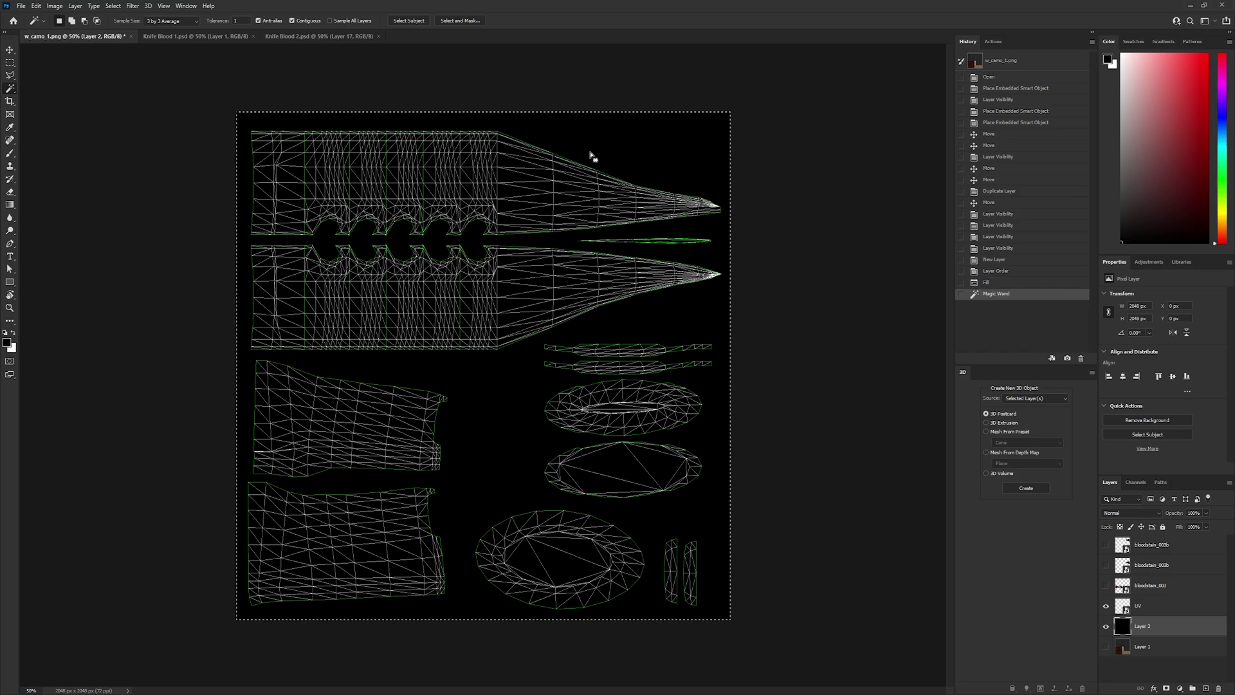
pyautogui.click(1008, 285)
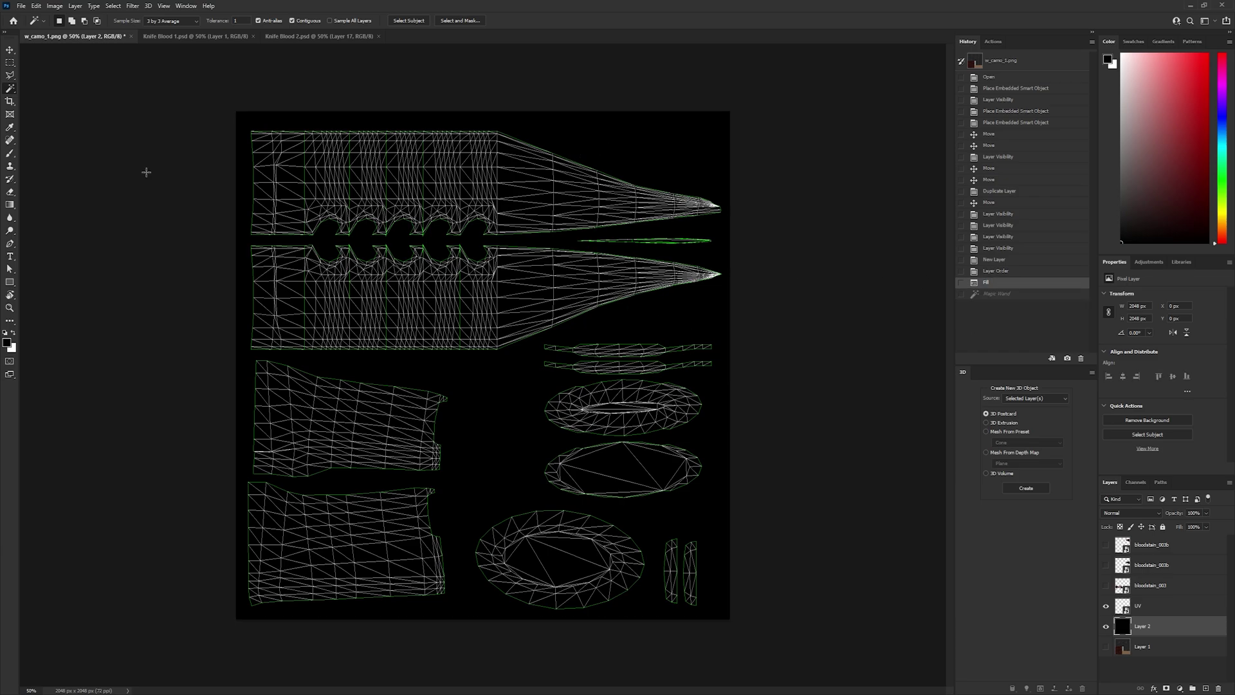
# Use the Magic Wand tool on the UV layer to select the empty area outside the UV islands.
pyautogui.rightClick(17, 92)
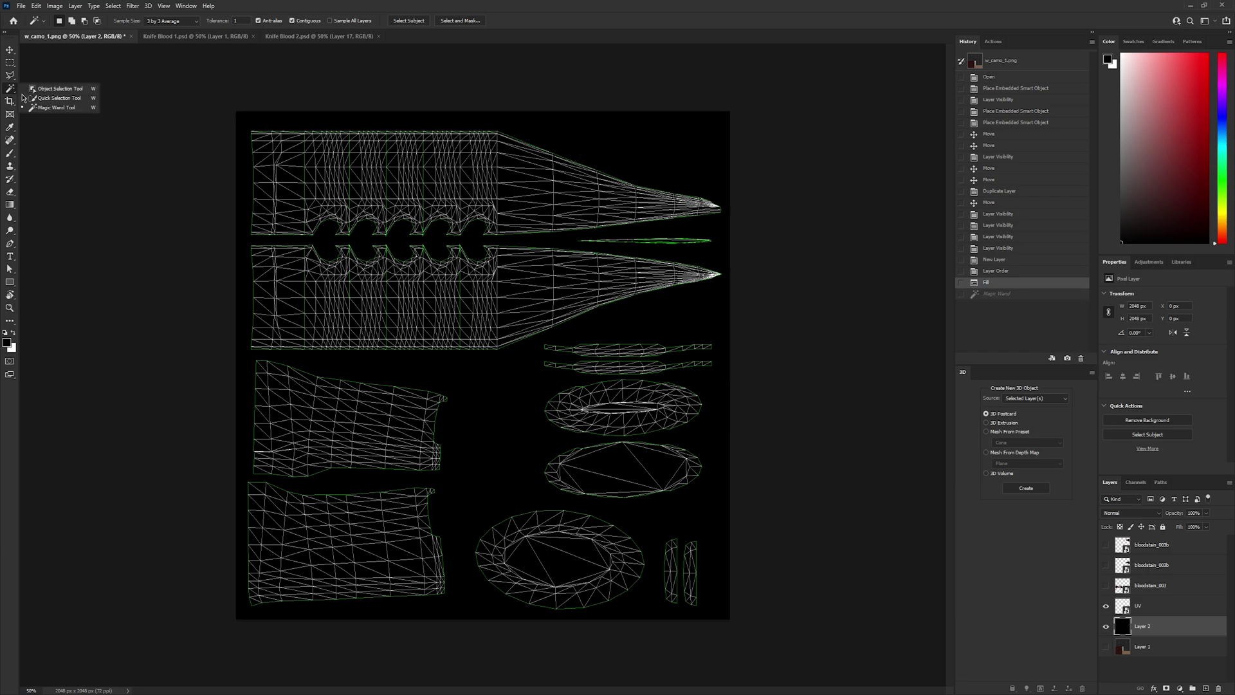
pyautogui.click(57, 107)
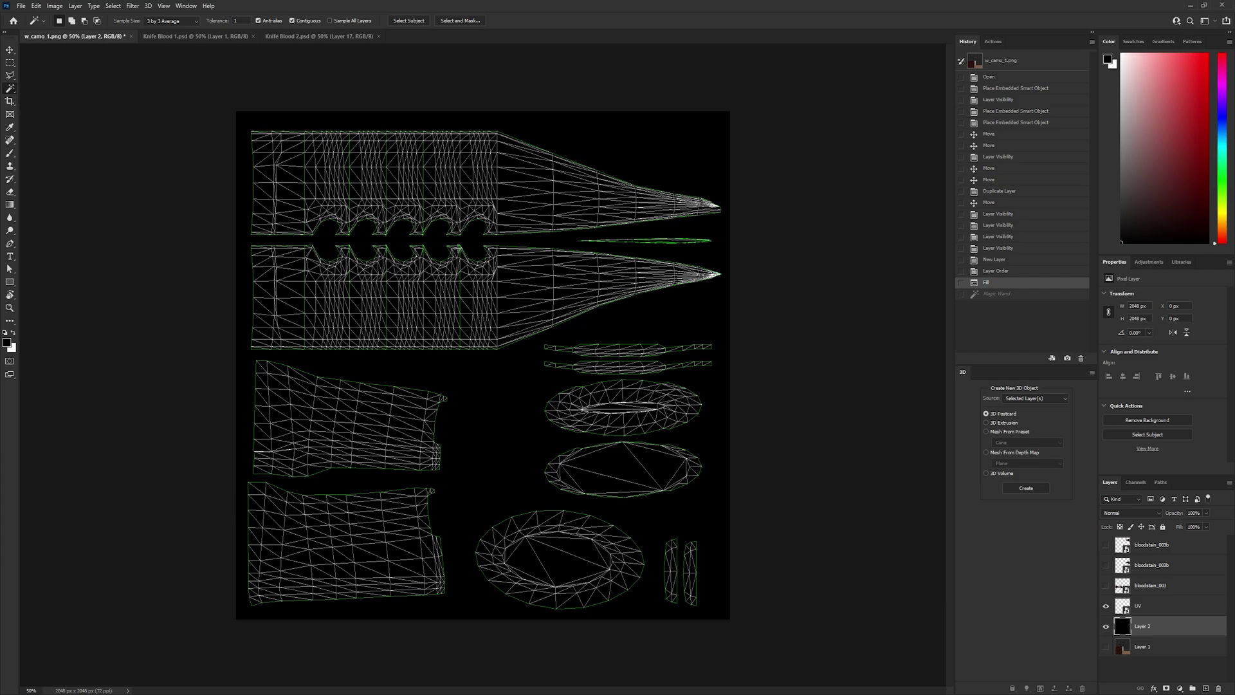
pyautogui.click(1149, 608)
pyautogui.click(642, 174)
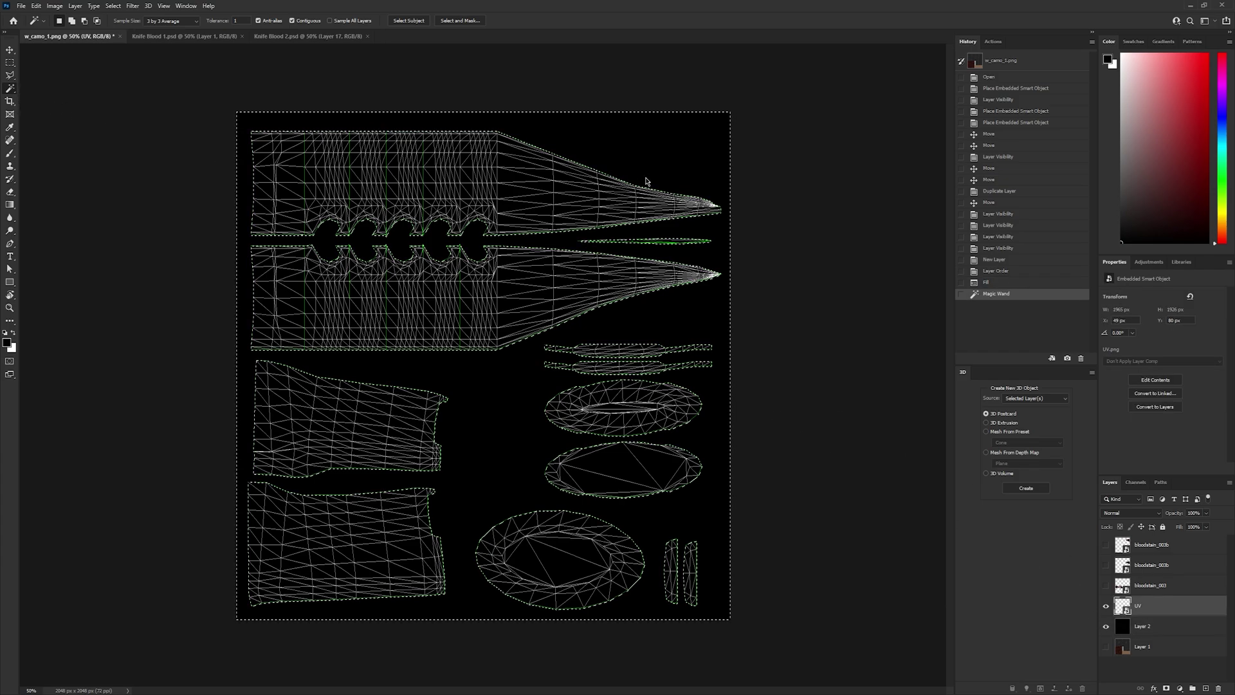
# Hide the black Layer 2 and show Layer 1 with both bloodstain_003b layers, leaving bloodstain_003 hidden.
pyautogui.click(1106, 626)
pyautogui.click(1149, 585)
pyautogui.click(1106, 647)
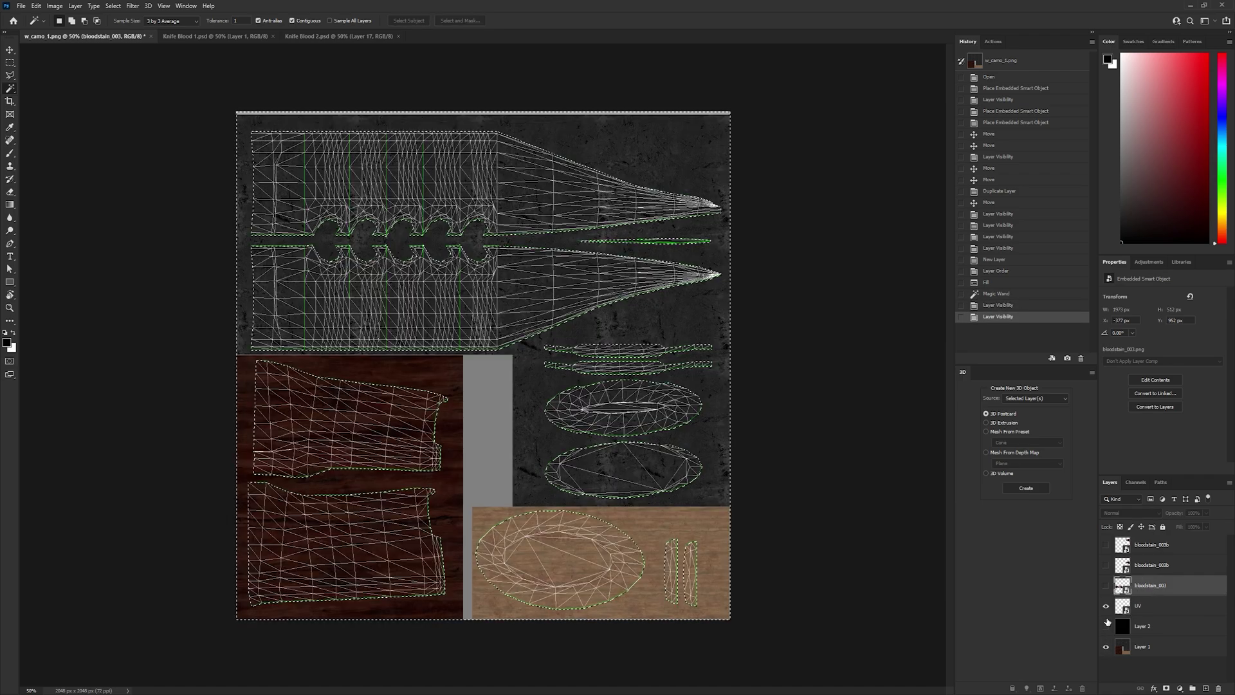
pyautogui.click(1105, 585)
pyautogui.click(1105, 565)
pyautogui.click(1105, 545)
pyautogui.click(1106, 544)
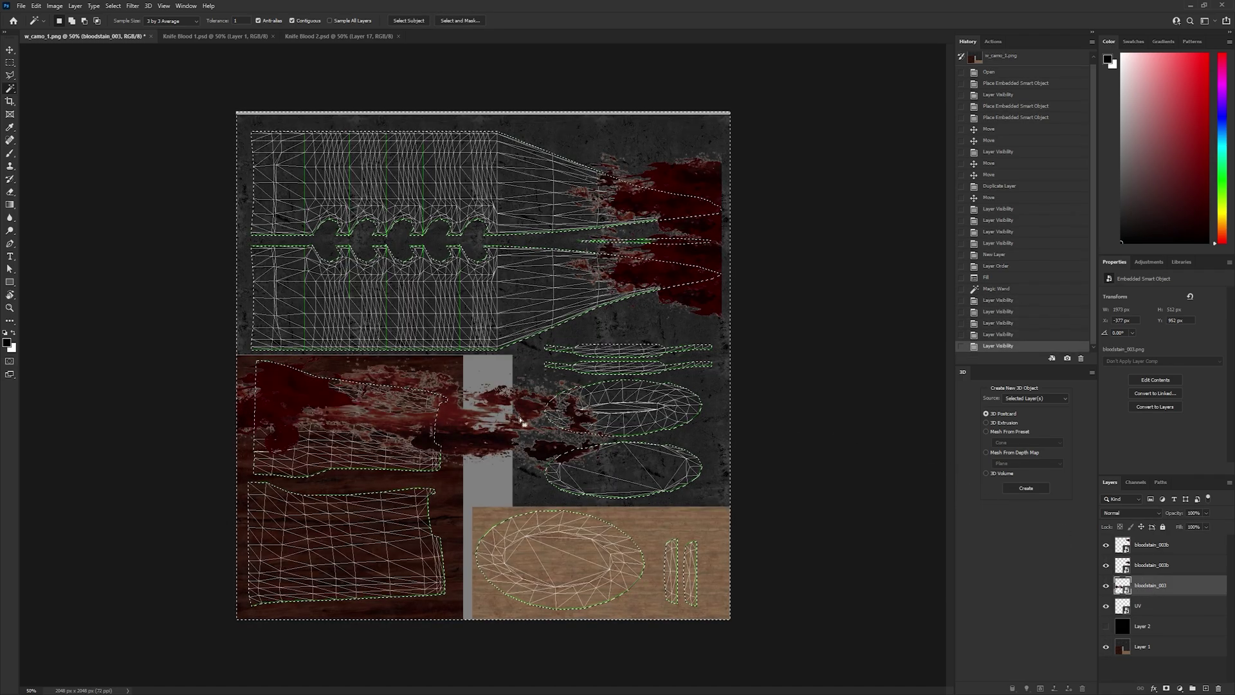
pyautogui.click(1106, 585)
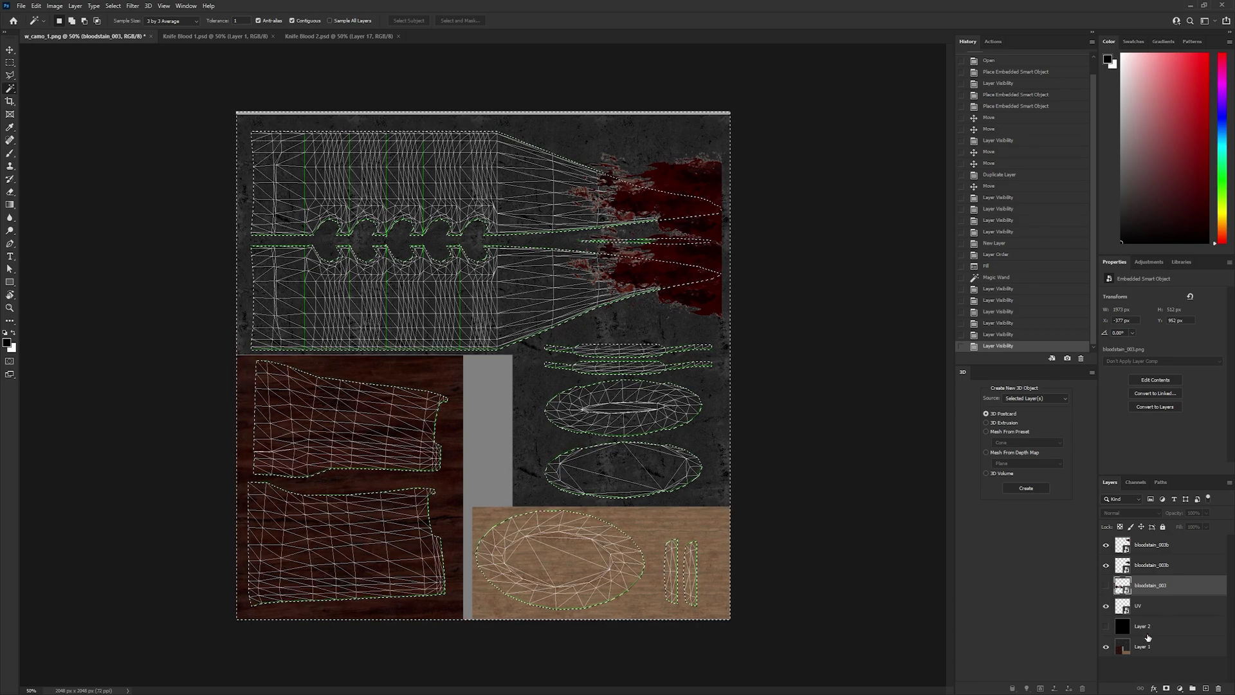
# Try to delete the selected area outside the UV islands from the lower blade's bloodstain_003b layer.
pyautogui.click(1158, 569)
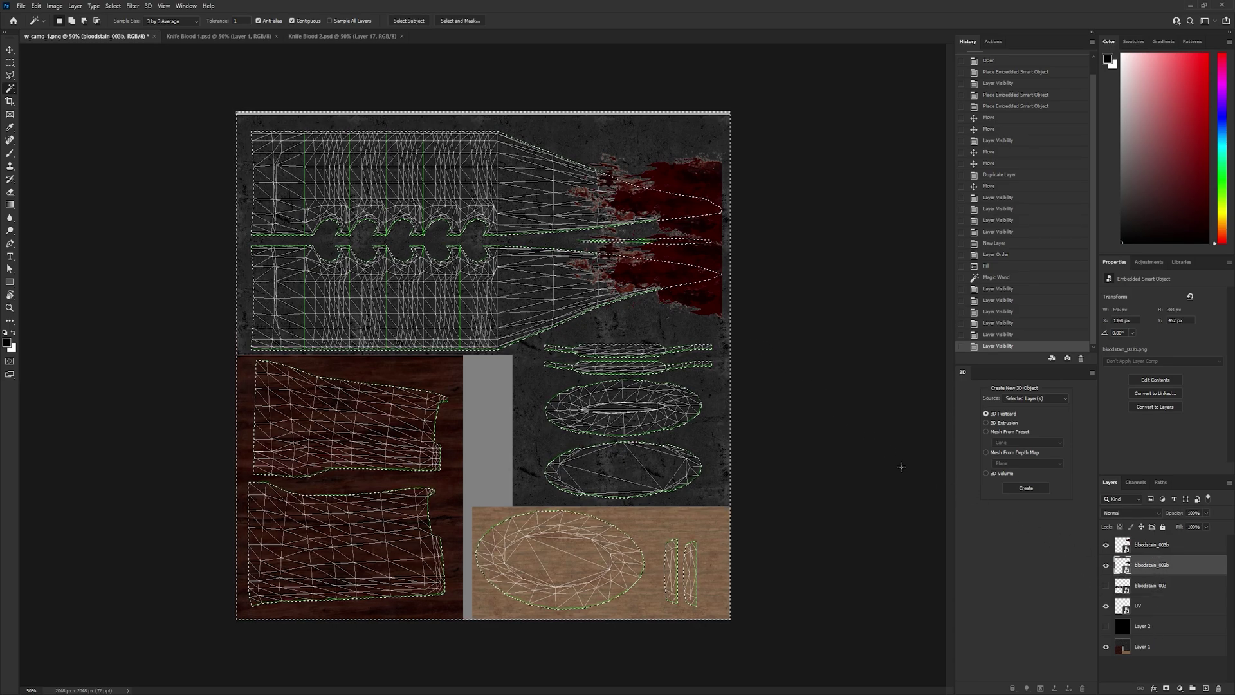
pyautogui.press('Delete')
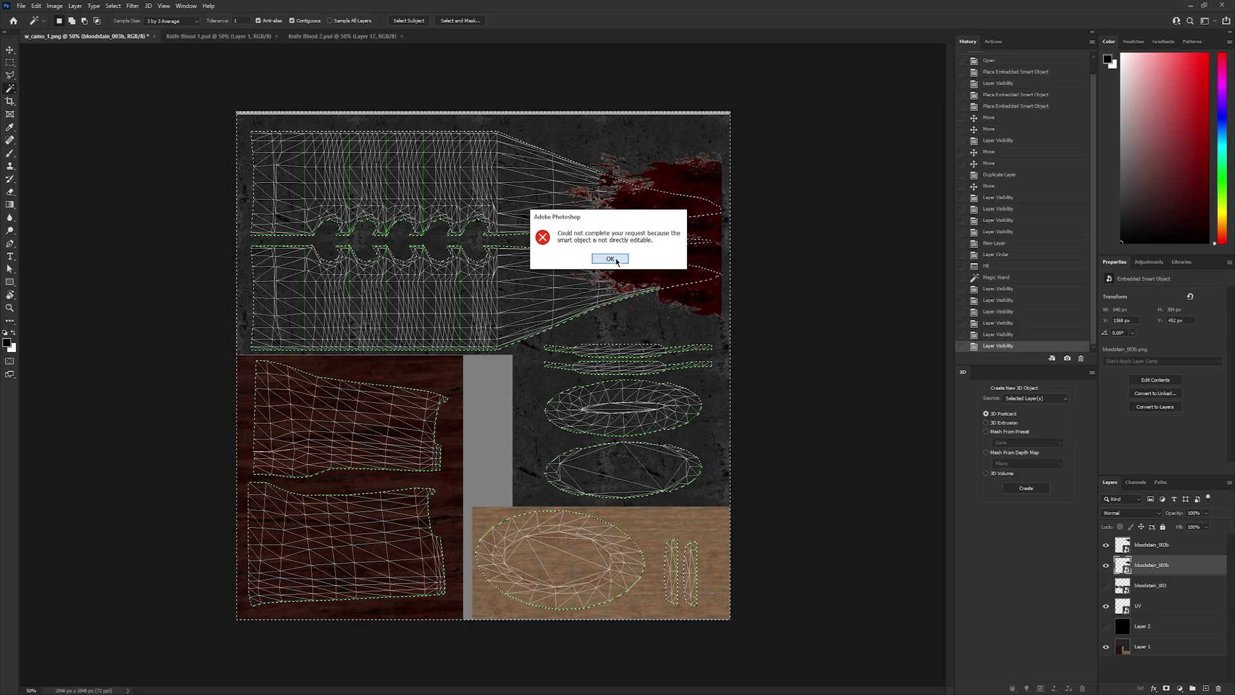
pyautogui.click(614, 260)
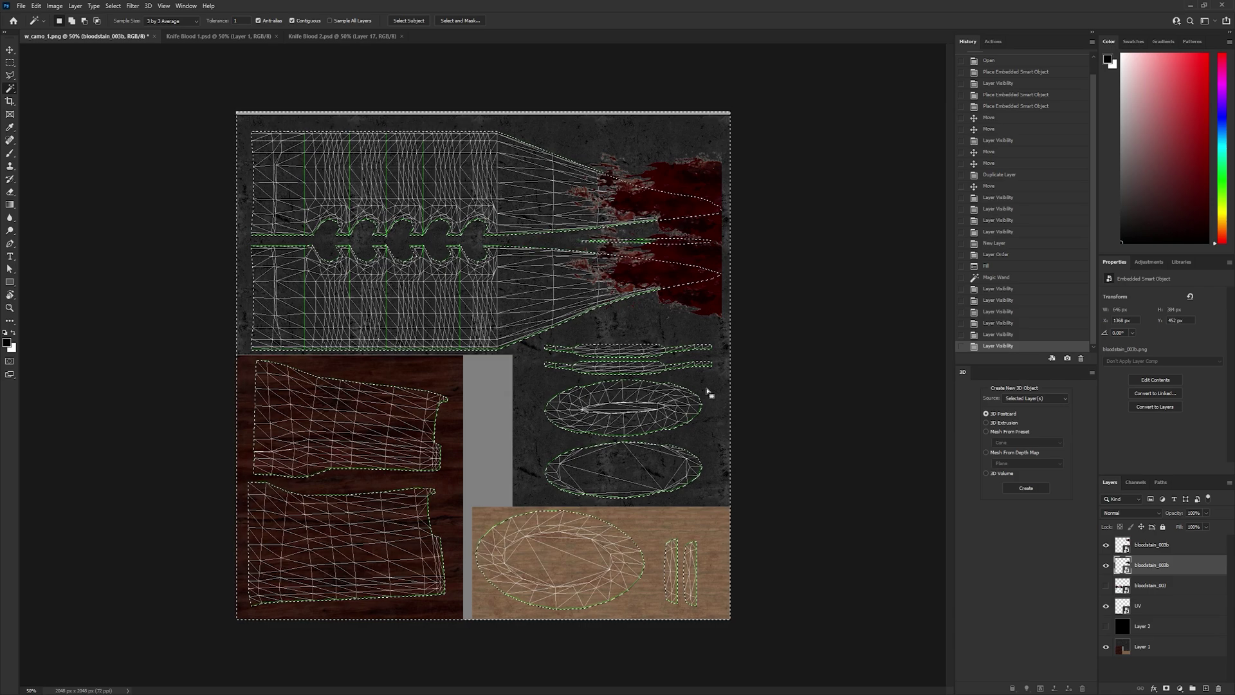
# Rasterize the bloodstain layers, clear everything outside the blade UVs from both bloodstain_003b layers, and drop the selection.
pyautogui.rightClick(1172, 577)
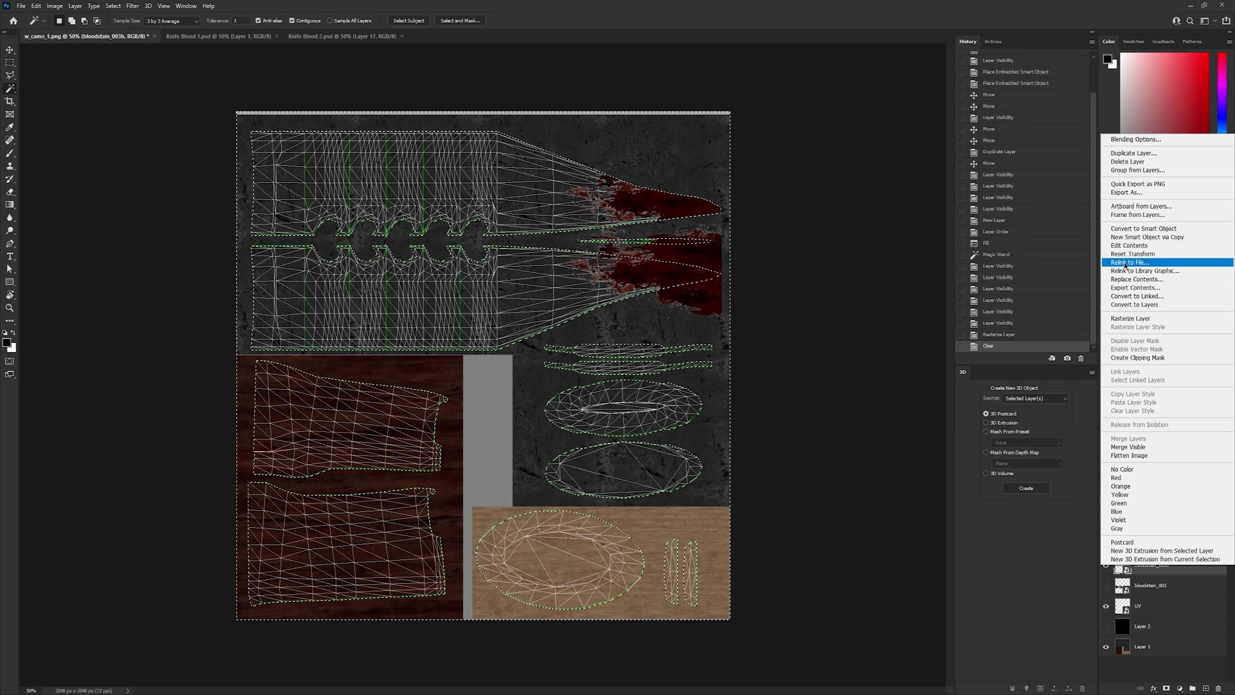
pyautogui.click(1129, 319)
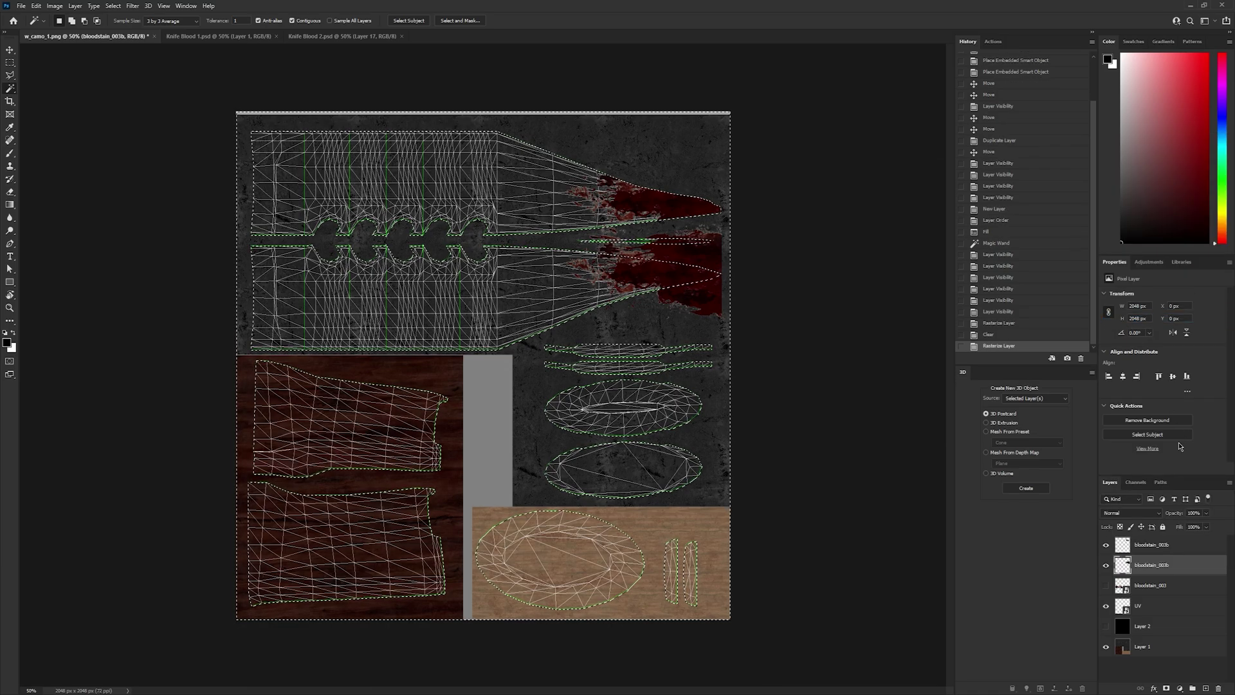
pyautogui.rightClick(1162, 585)
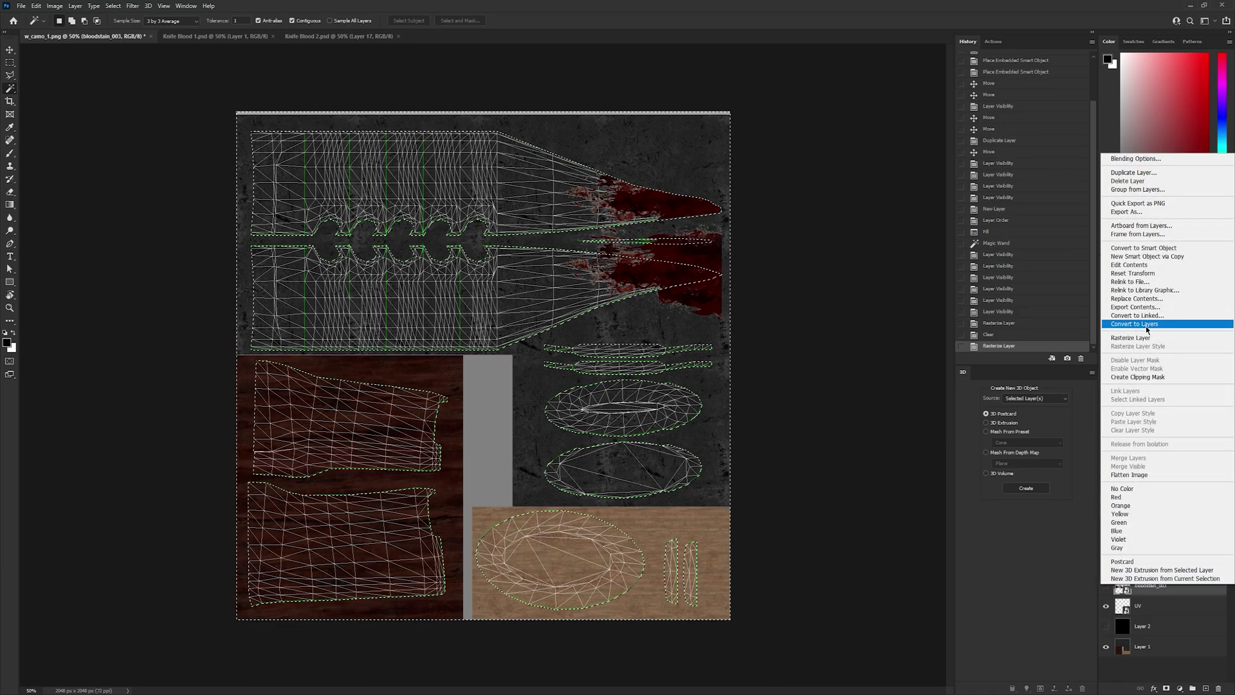
pyautogui.click(1146, 325)
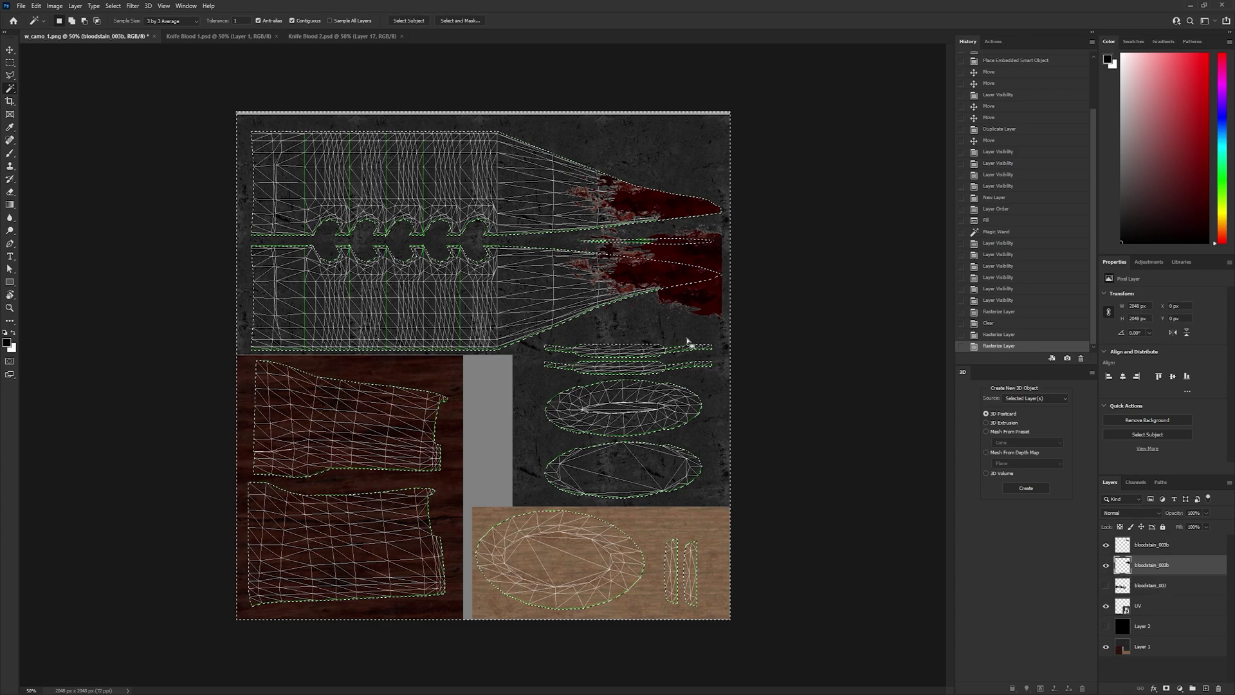
pyautogui.press('Delete')
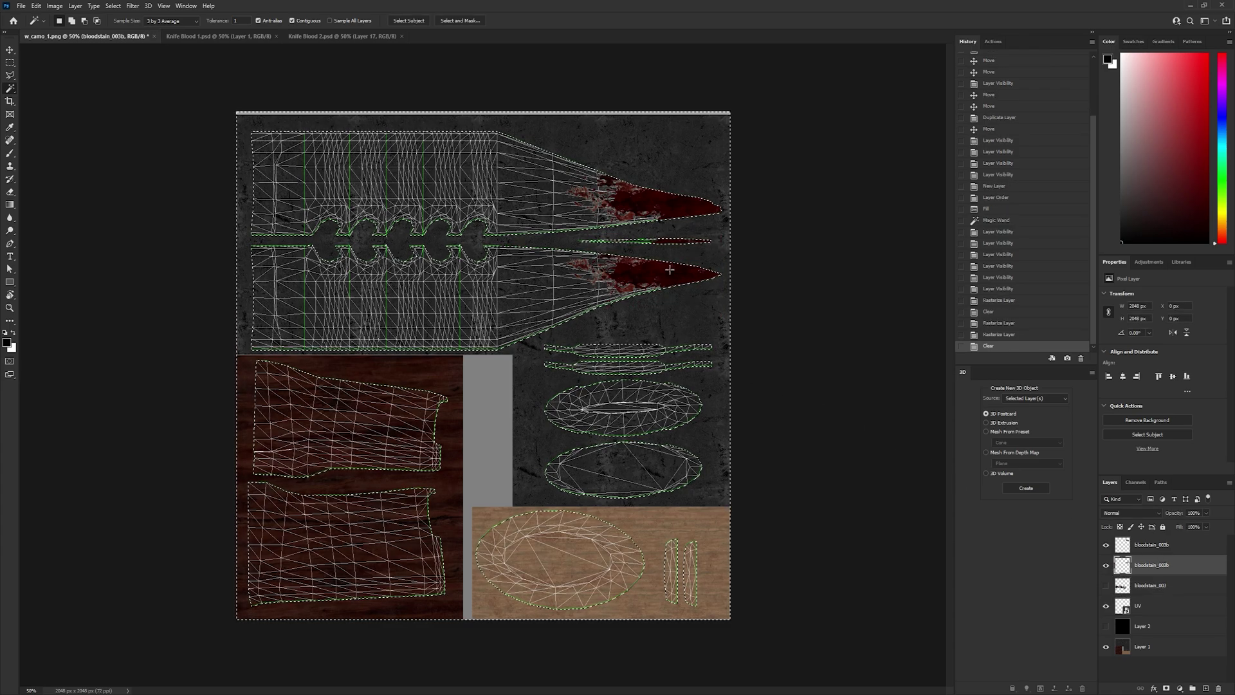
pyautogui.hotkey('ctrl', 'd')
pyautogui.press('v')
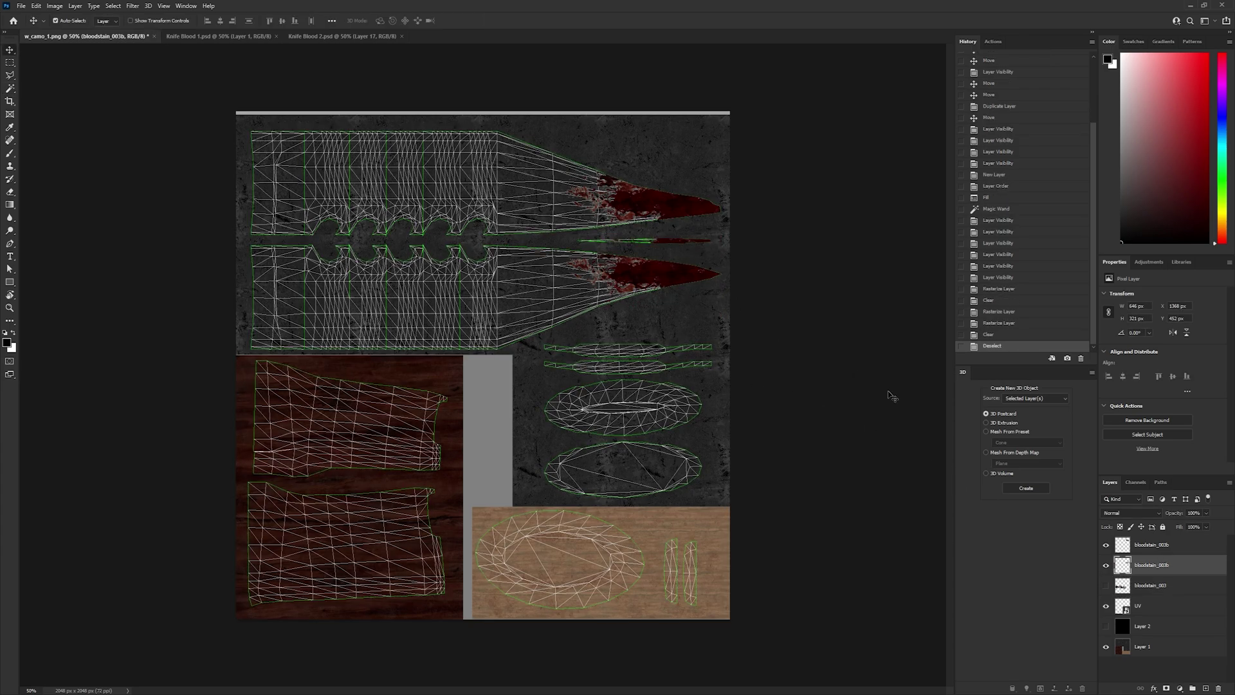
# Hide the UV layer and set both bloodstain_003b layers to the Darker Color blend mode.
pyautogui.click(1104, 605)
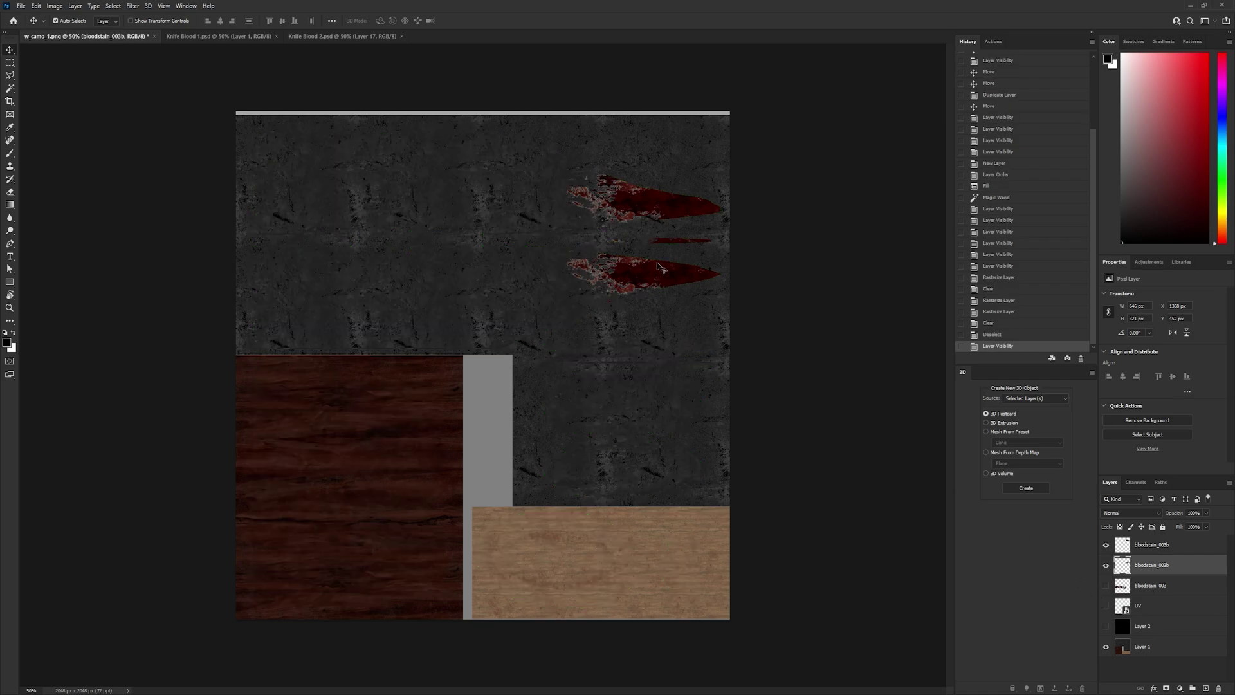
pyautogui.click(659, 211)
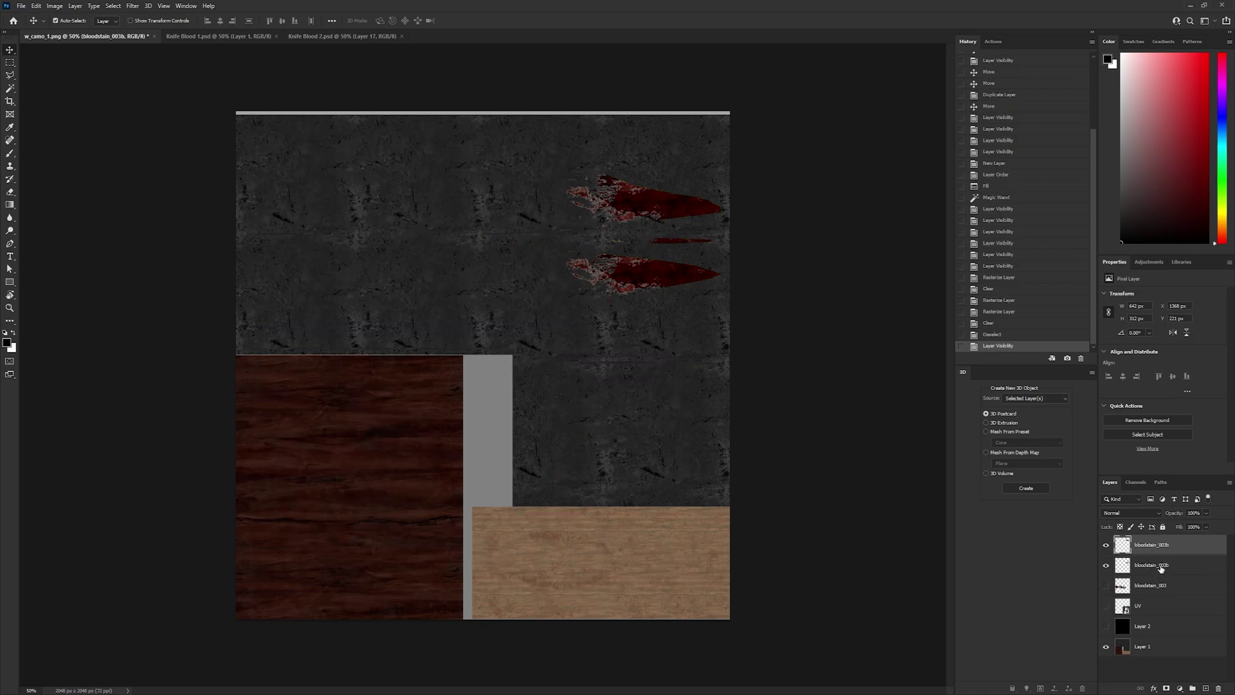
pyautogui.click(1140, 513)
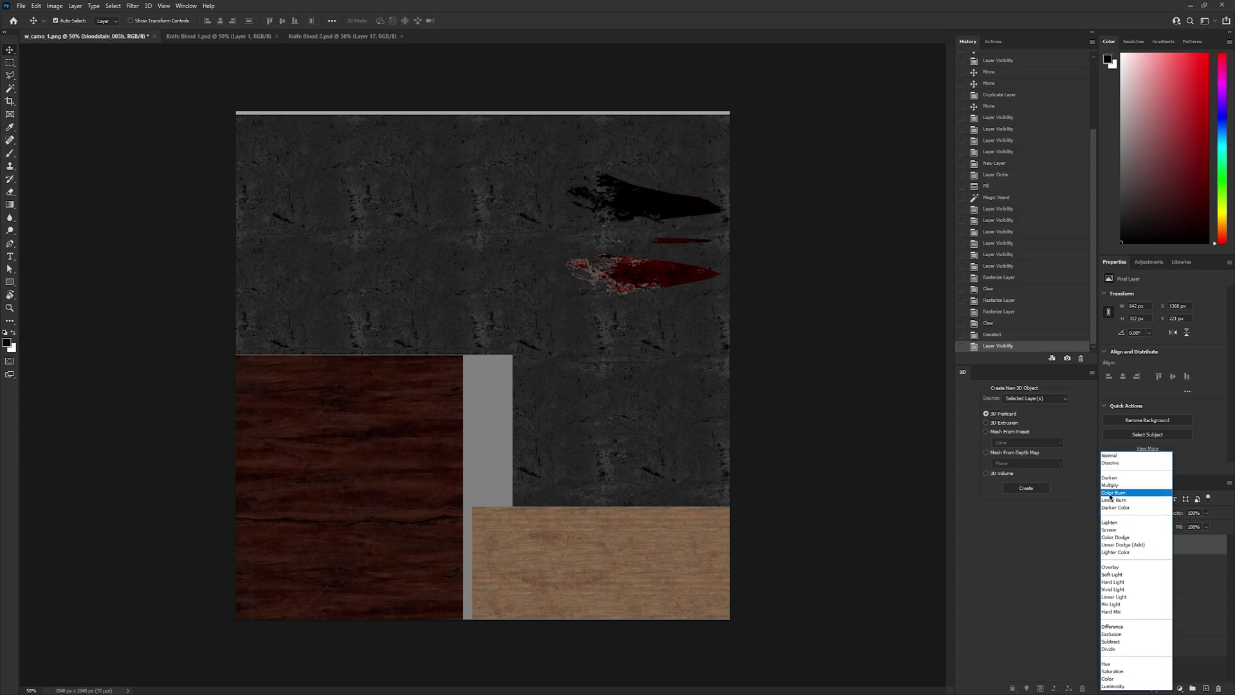
pyautogui.click(1116, 507)
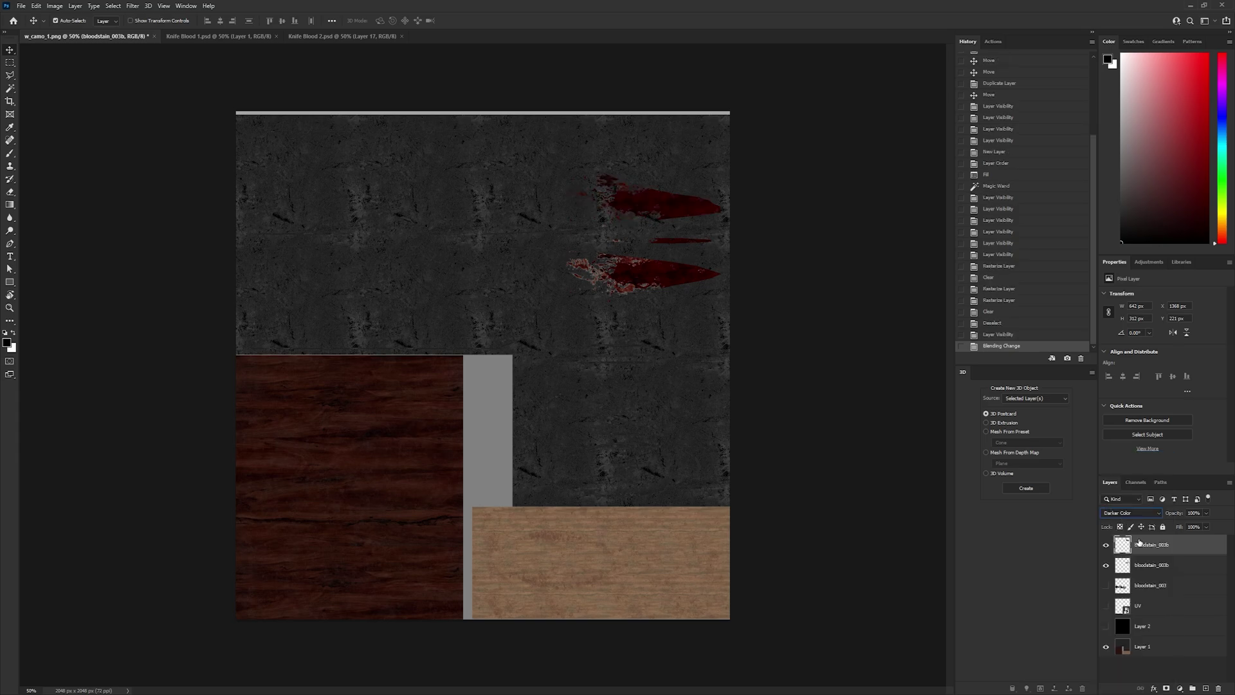
pyautogui.click(1148, 564)
pyautogui.click(1133, 513)
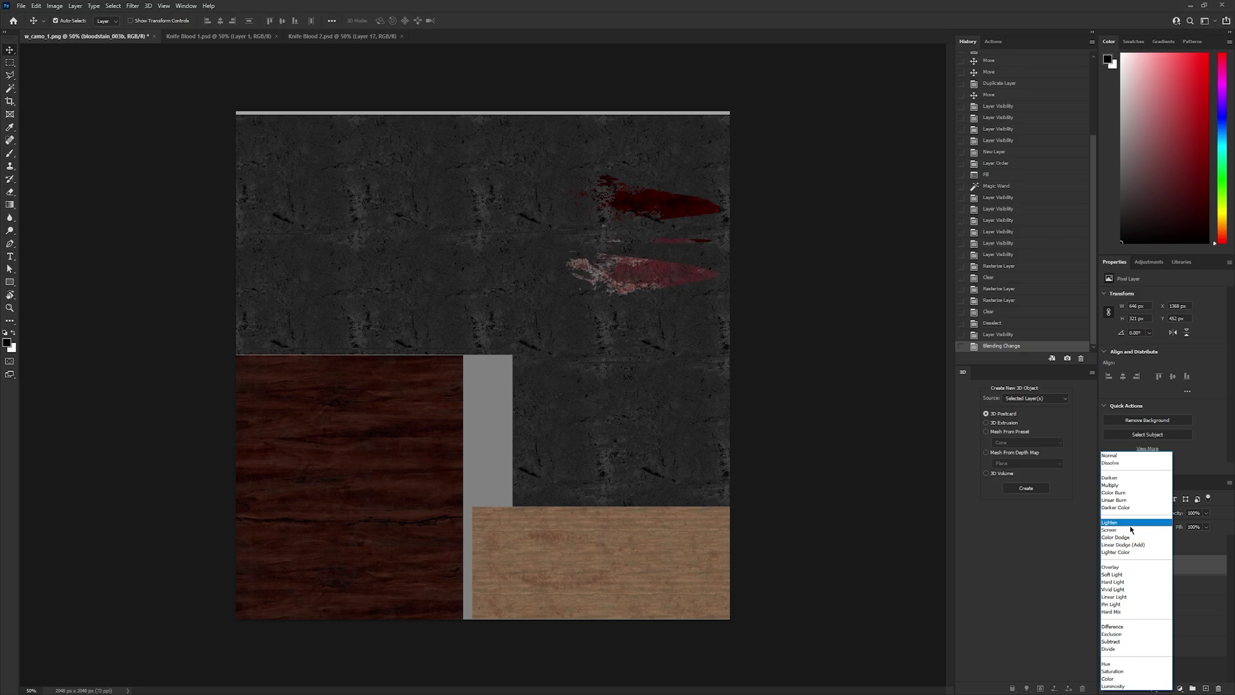
pyautogui.click(1129, 508)
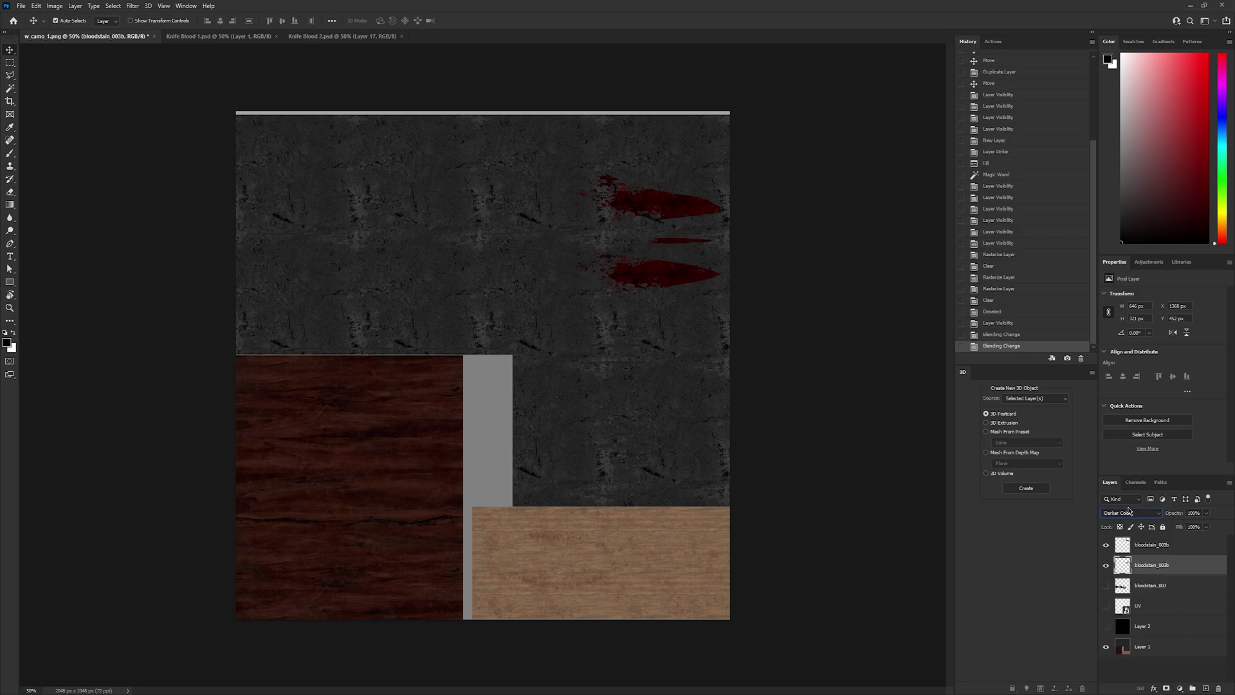
# Set the bloodstain_003 handle layer to the Darker Color blend mode and leave it hidden.
pyautogui.click(1149, 586)
pyautogui.click(1106, 585)
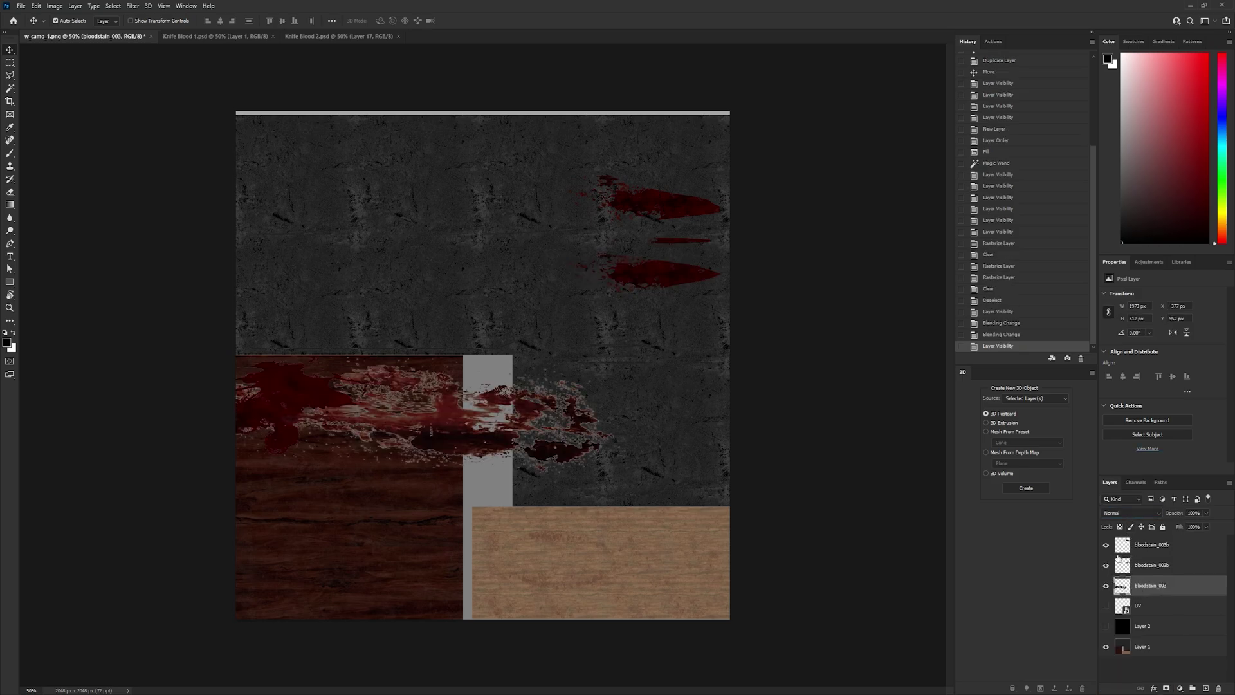
pyautogui.click(1126, 512)
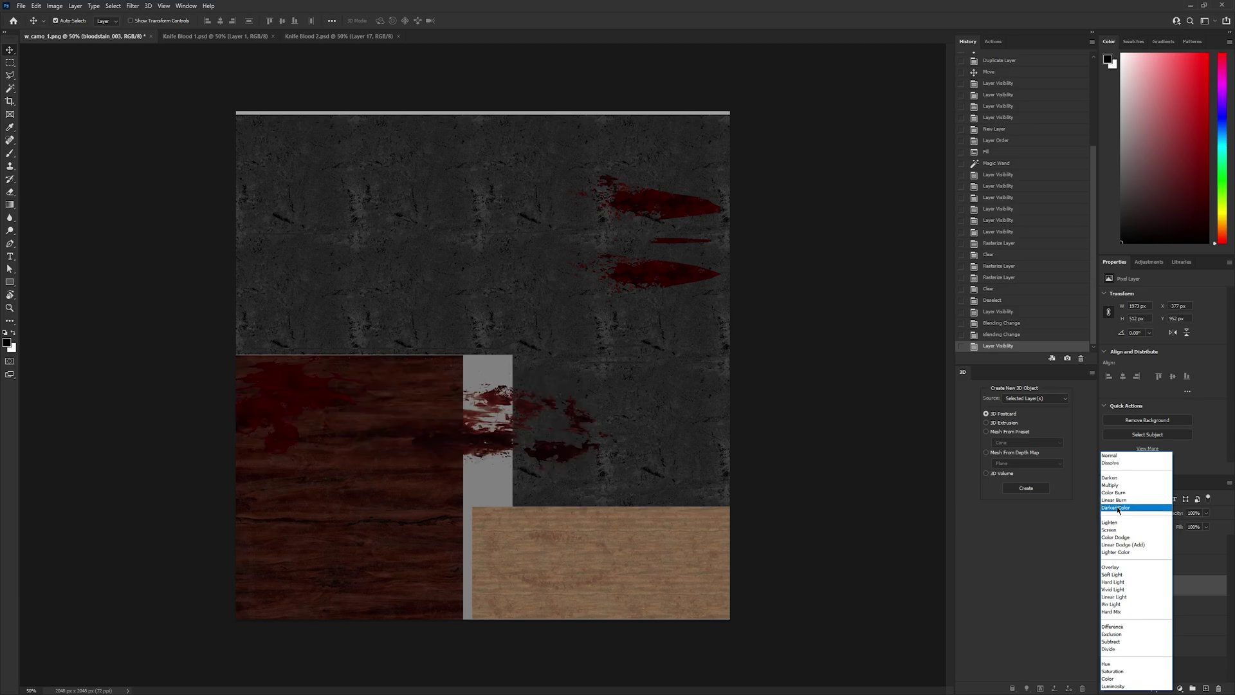
pyautogui.click(1117, 508)
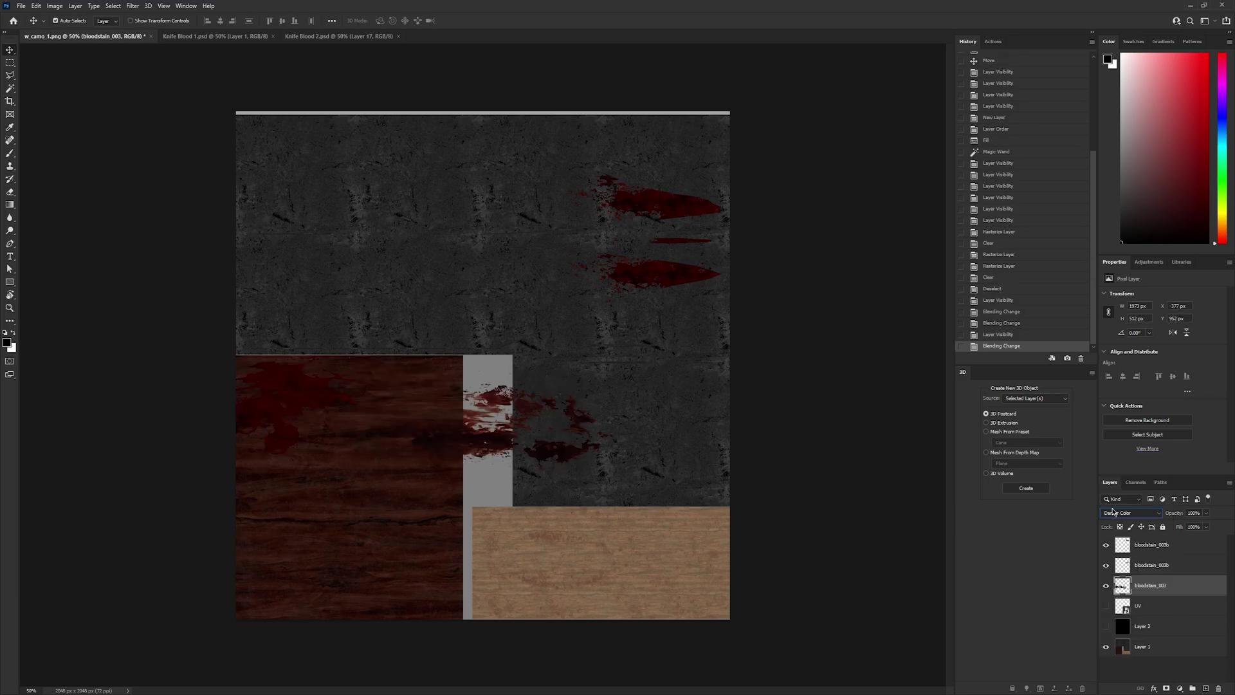
pyautogui.click(1106, 586)
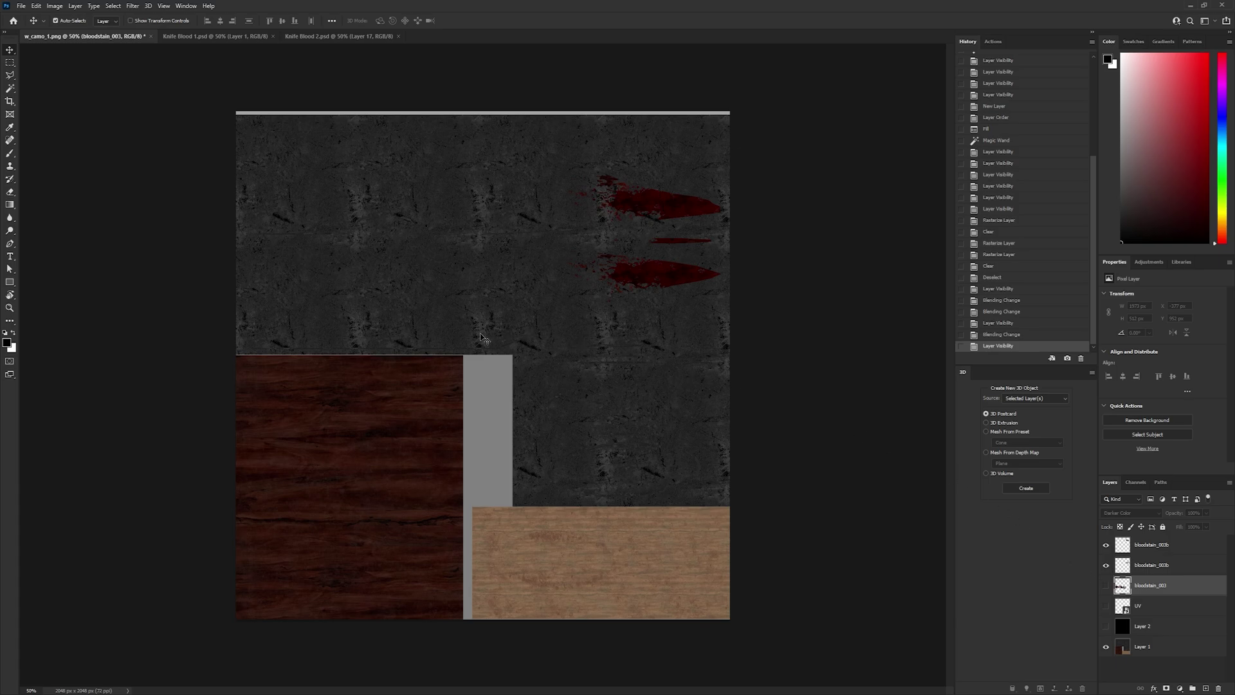
# Export the blade-bloodstain texture as a 2048 × 2048 px PNG with transparency at 100% scale.
pyautogui.click(21, 5)
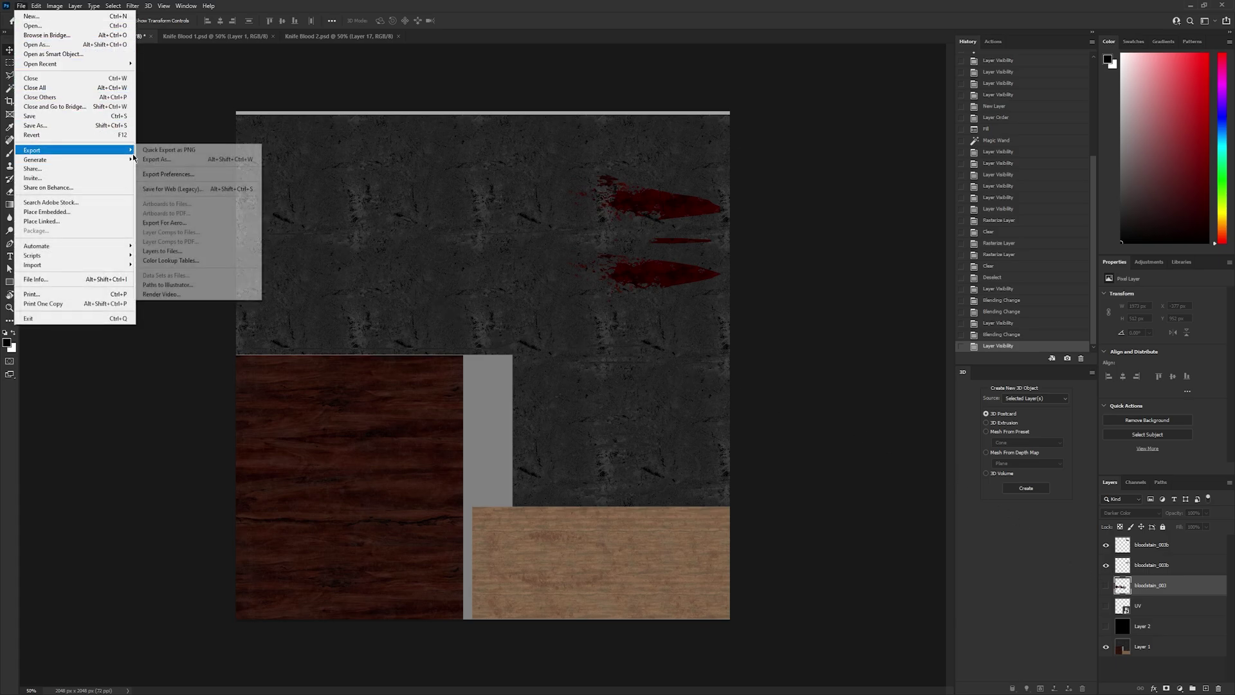
pyautogui.click(158, 159)
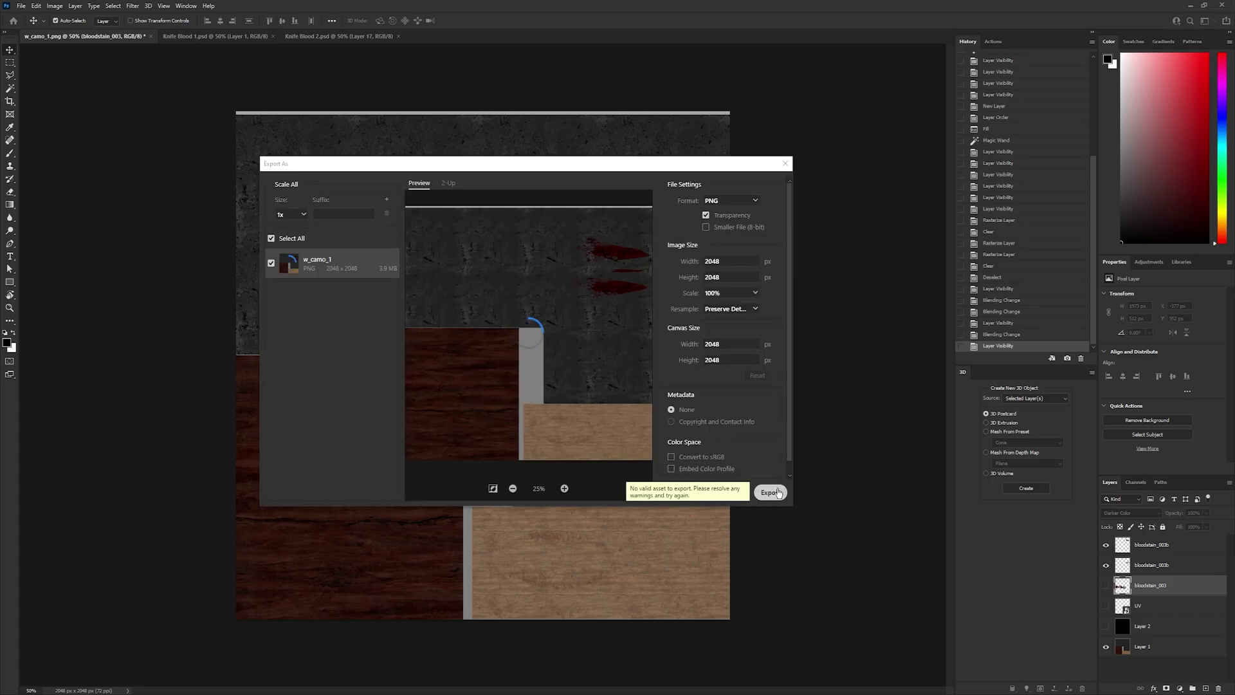
pyautogui.click(778, 492)
# Copy the Demon Killing Blade's Textures\Prop folder path from File Explorer and save the exported texture in that folder.
pyautogui.hotkey('alt', 'Tab')
pyautogui.click(268, 237)
pyautogui.click(268, 237)
pyautogui.click(268, 237)
pyautogui.click(267, 237)
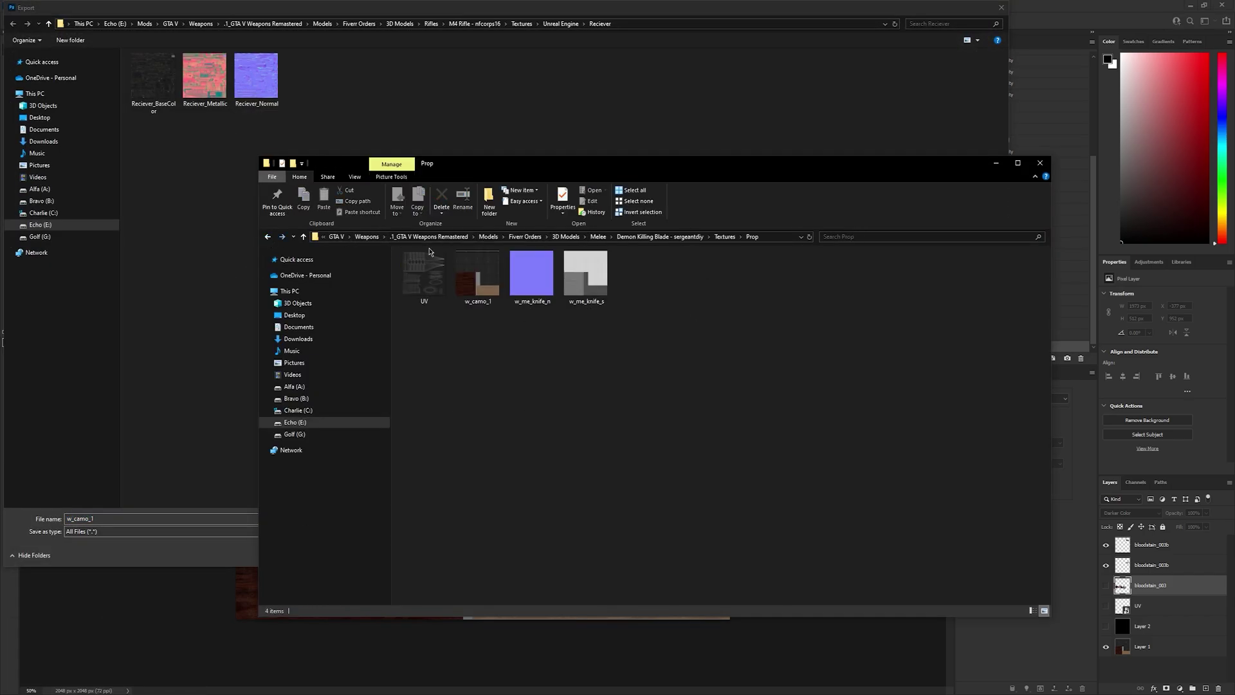
pyautogui.click(775, 237)
pyautogui.hotkey('ctrl', 'c')
pyautogui.click(645, 26)
pyautogui.hotkey('ctrl', 'v')
pyautogui.press('Return')
pyautogui.click(204, 81)
pyautogui.click(129, 518)
pyautogui.press('Return')
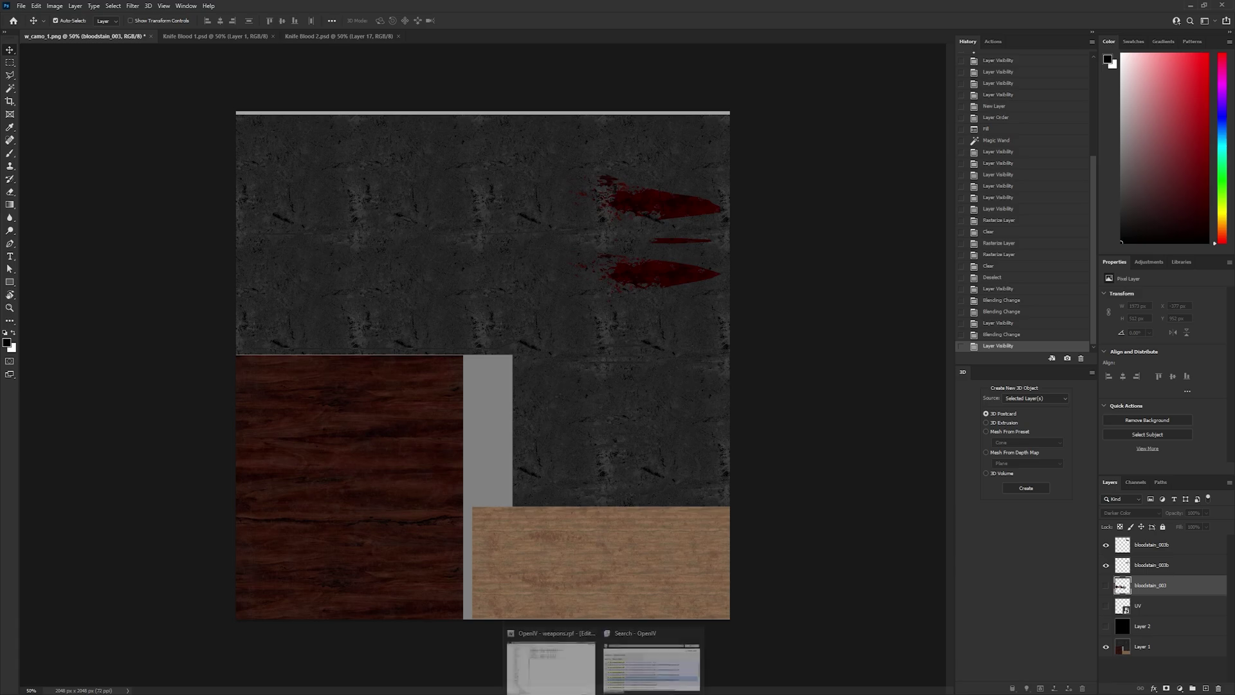
# Switch to OpenIV and inspect the prop_w_me_knife_01.ydr and w_me_knife_01.ydr models from the Demon Killing Blade folder.
pyautogui.click(551, 666)
pyautogui.moveTo(54, 693)
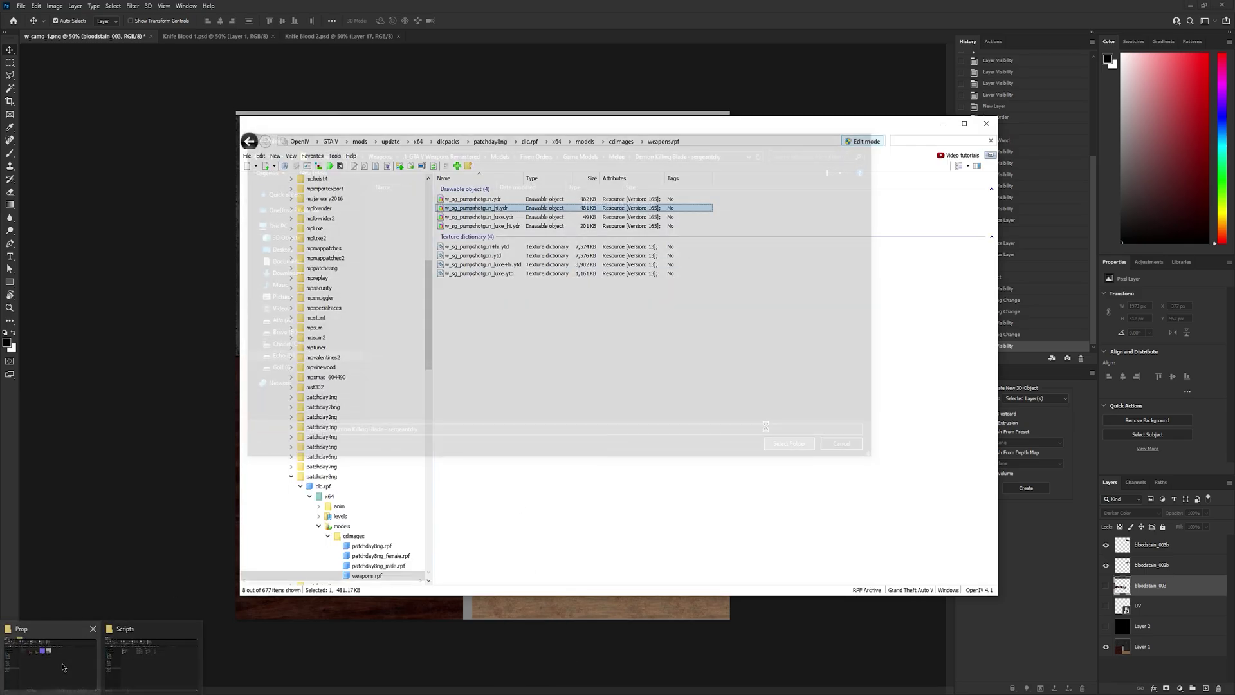
pyautogui.click(61, 667)
pyautogui.doubleClick(467, 228)
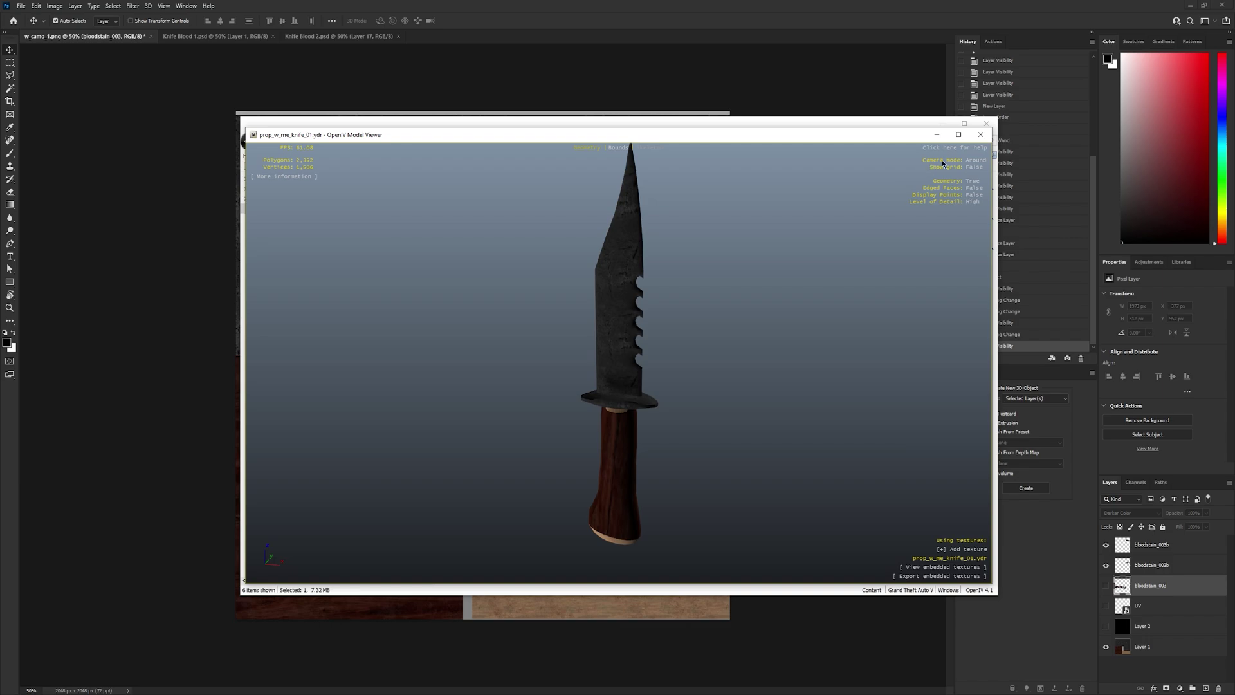
pyautogui.click(979, 134)
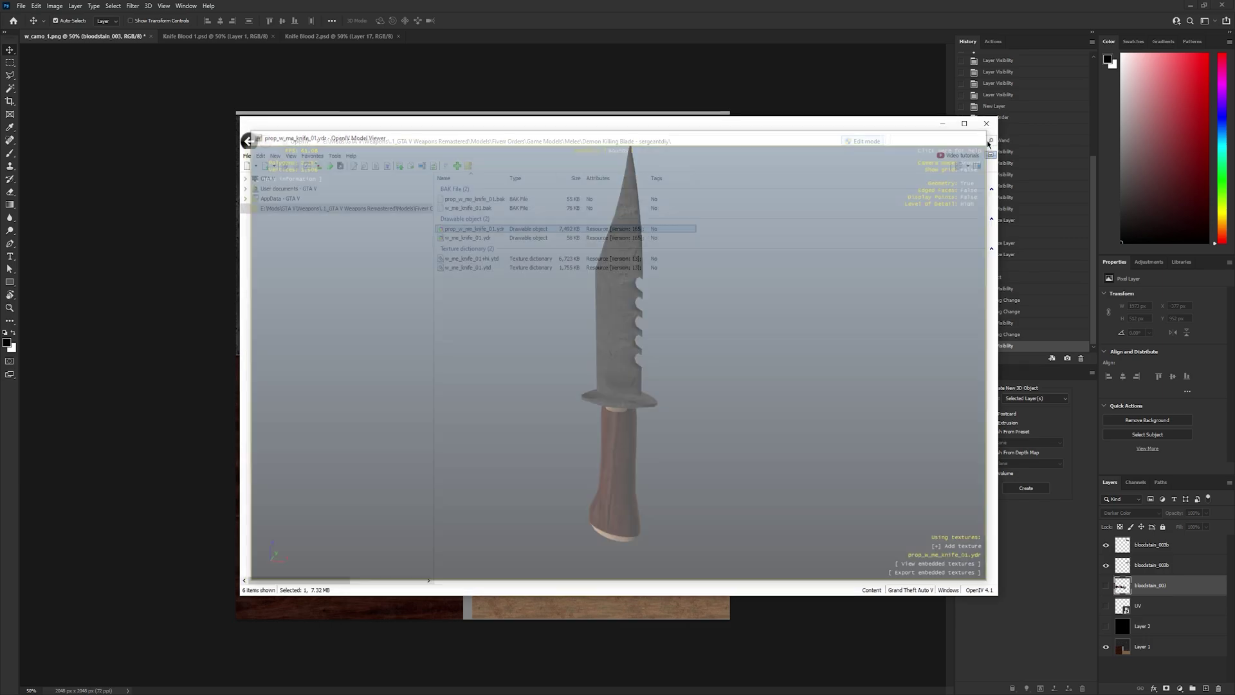
pyautogui.doubleClick(488, 236)
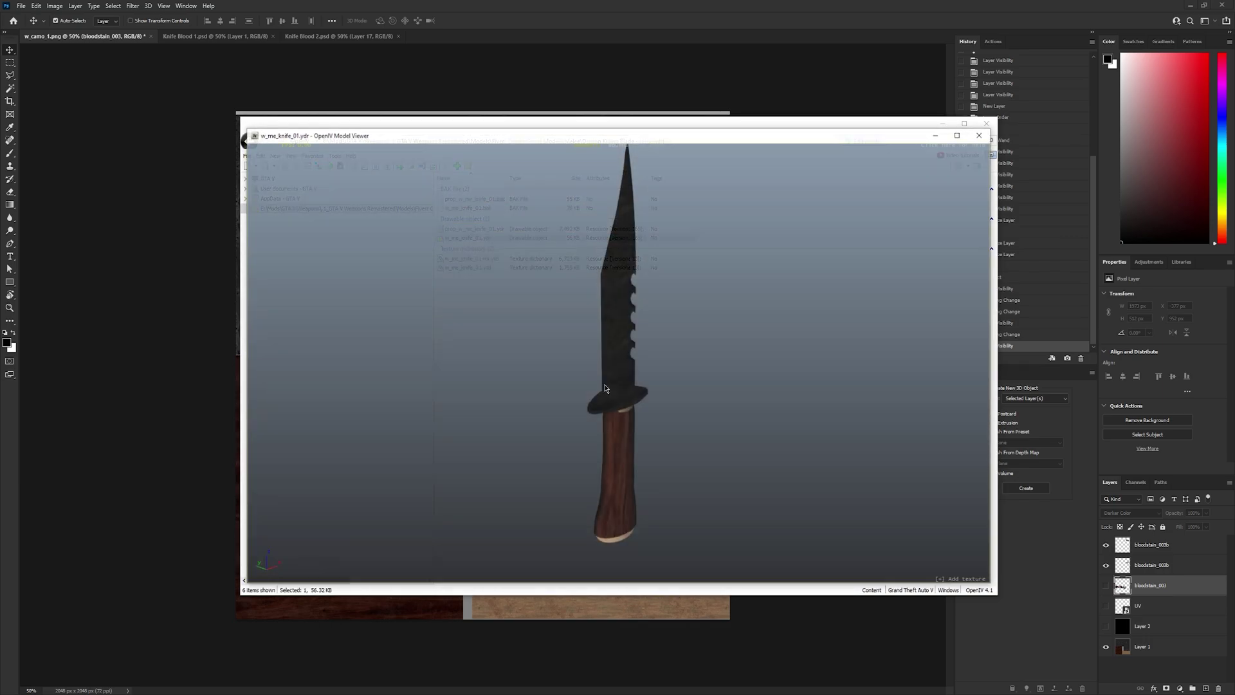
pyautogui.press('Escape')
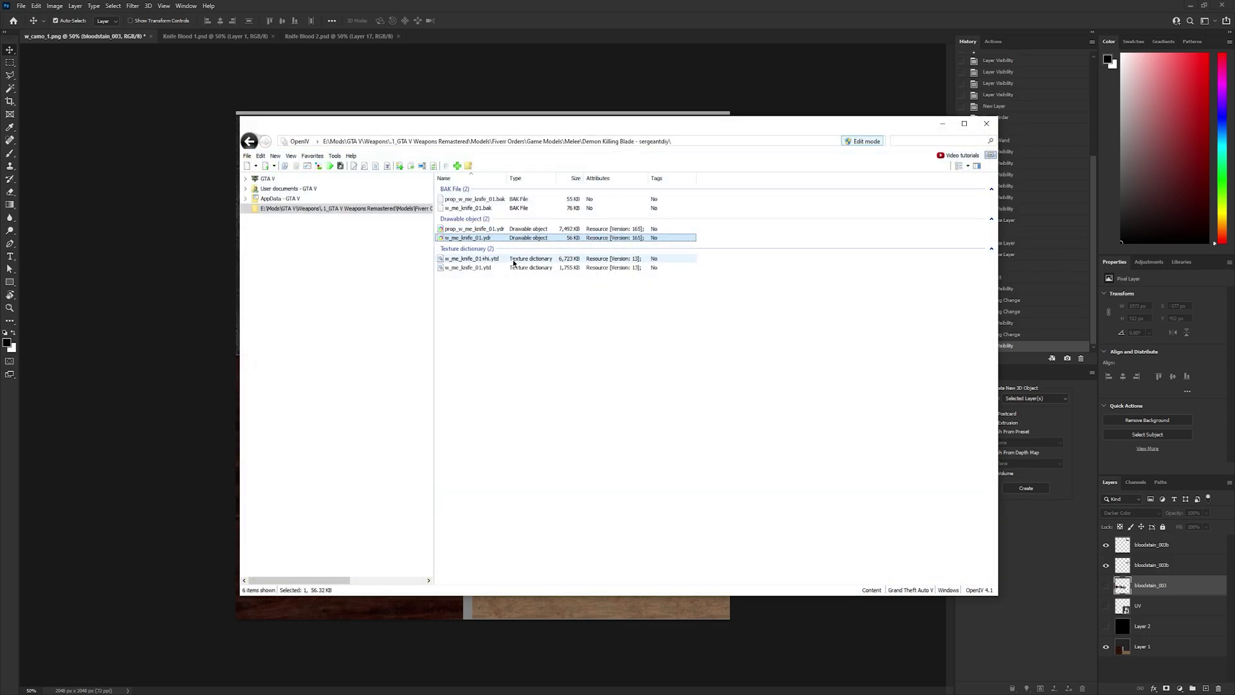
# Replace the blade texture in w_me_knife_01+hi.ytd with the exported bloodstain texture from the copied Prop folder path and save it.
pyautogui.rightClick(508, 258)
pyautogui.click(524, 269)
pyautogui.click(937, 173)
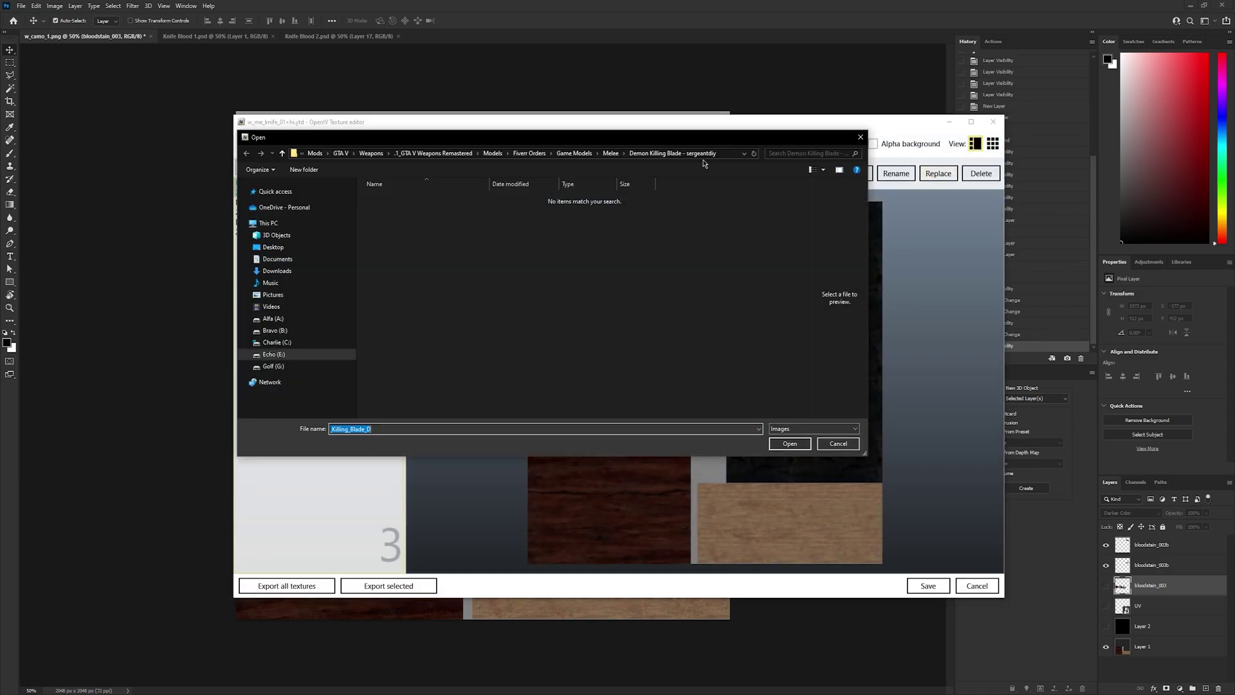
pyautogui.click(704, 156)
pyautogui.hotkey('ctrl', 'v')
pyautogui.press('Return')
pyautogui.doubleClick(502, 209)
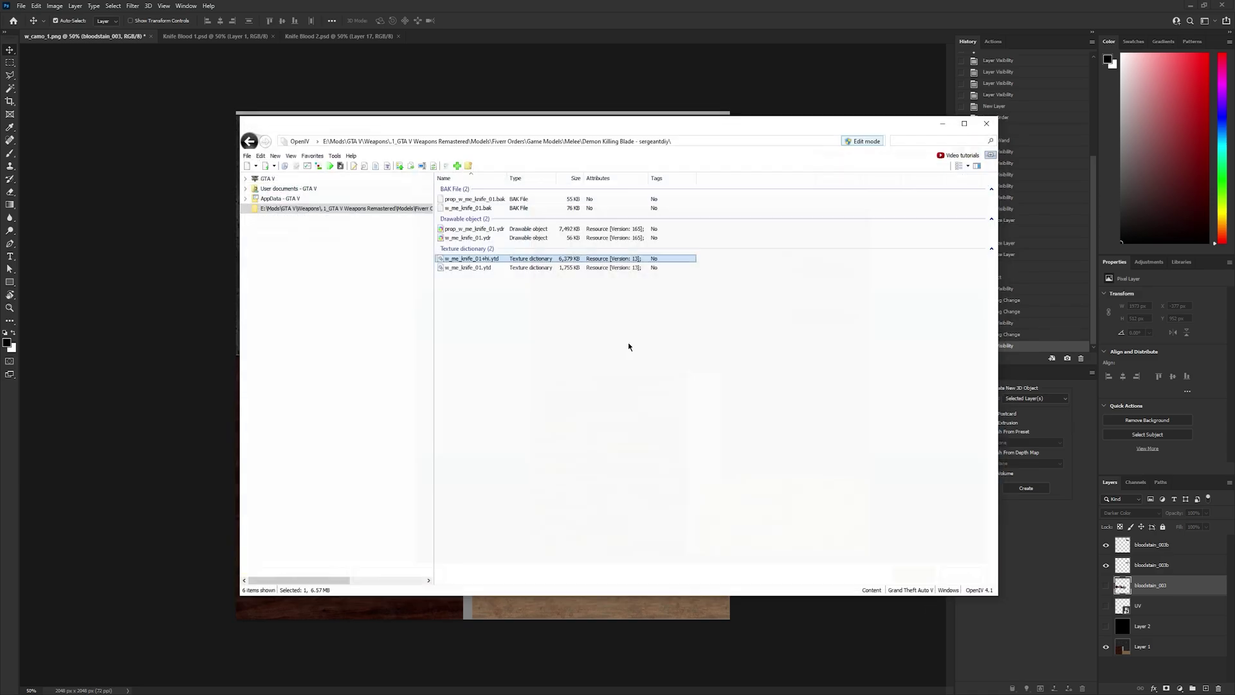
# Replace the blade texture in w_me_knife_01.ytd with the same exported bloodstain texture and save the dictionary.
pyautogui.rightClick(508, 268)
pyautogui.click(523, 278)
pyautogui.click(937, 173)
pyautogui.doubleClick(501, 209)
pyautogui.click(926, 585)
pyautogui.click(928, 586)
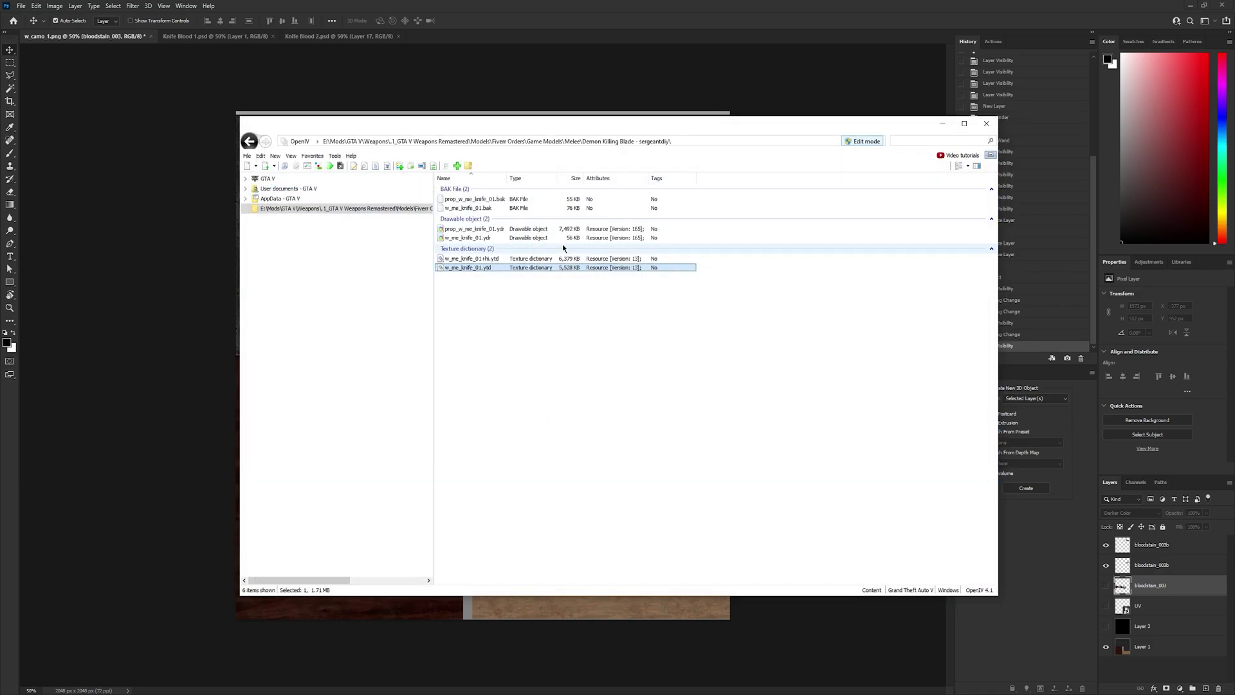
# Inspect the blood on both sides of the w_me_knife_01.ydr blade in a maximized model view.
pyautogui.doubleClick(495, 237)
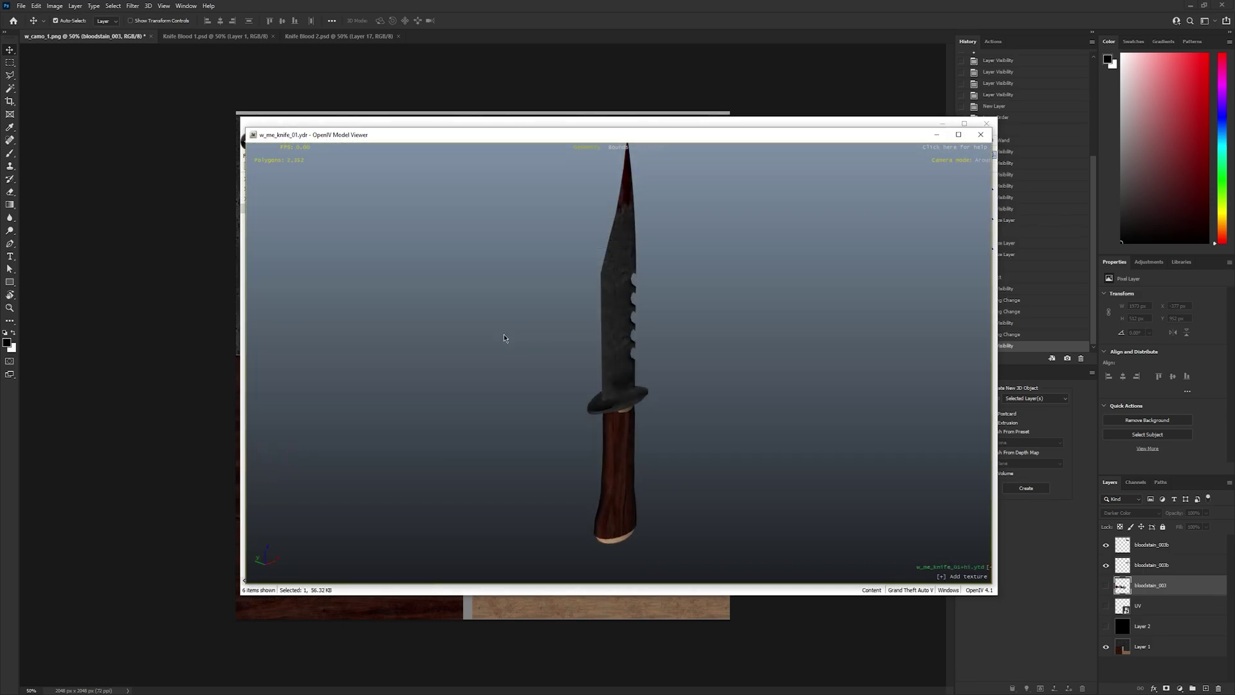
pyautogui.moveTo(504, 333); pyautogui.dragTo(888, 360)
pyautogui.click(959, 134)
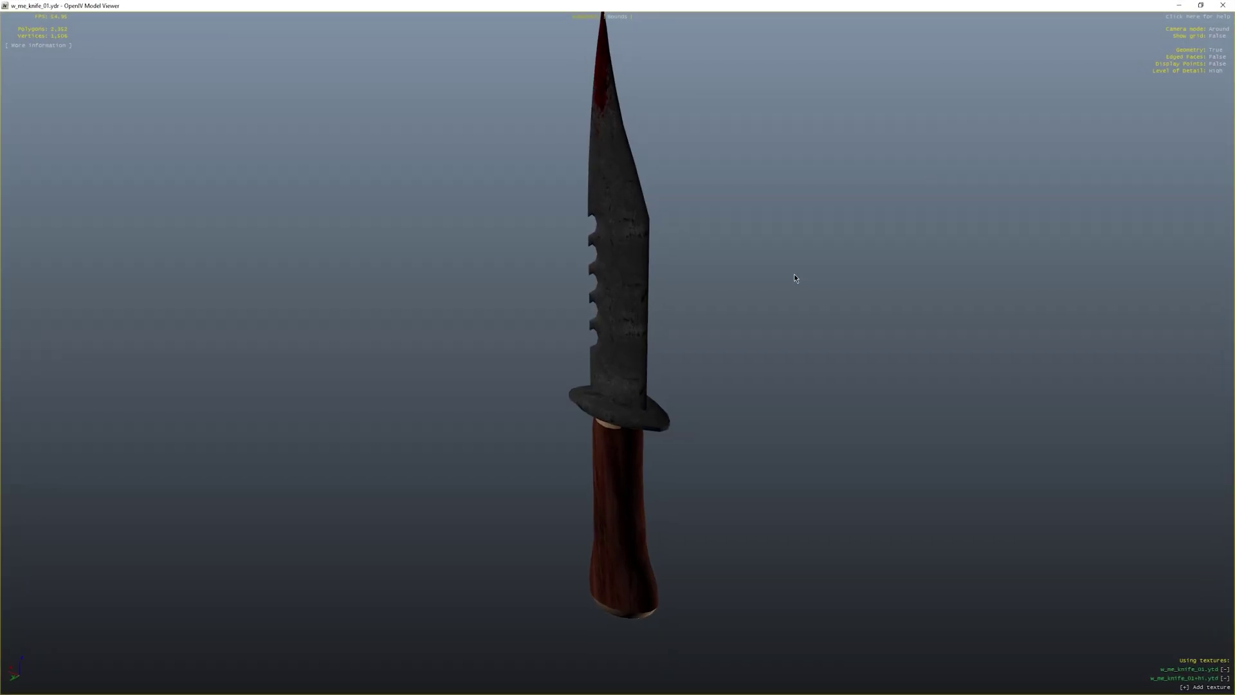
pyautogui.moveTo(793, 273); pyautogui.dragTo(367, 267)
pyautogui.moveTo(602, 208); pyautogui.dragTo(495, 233)
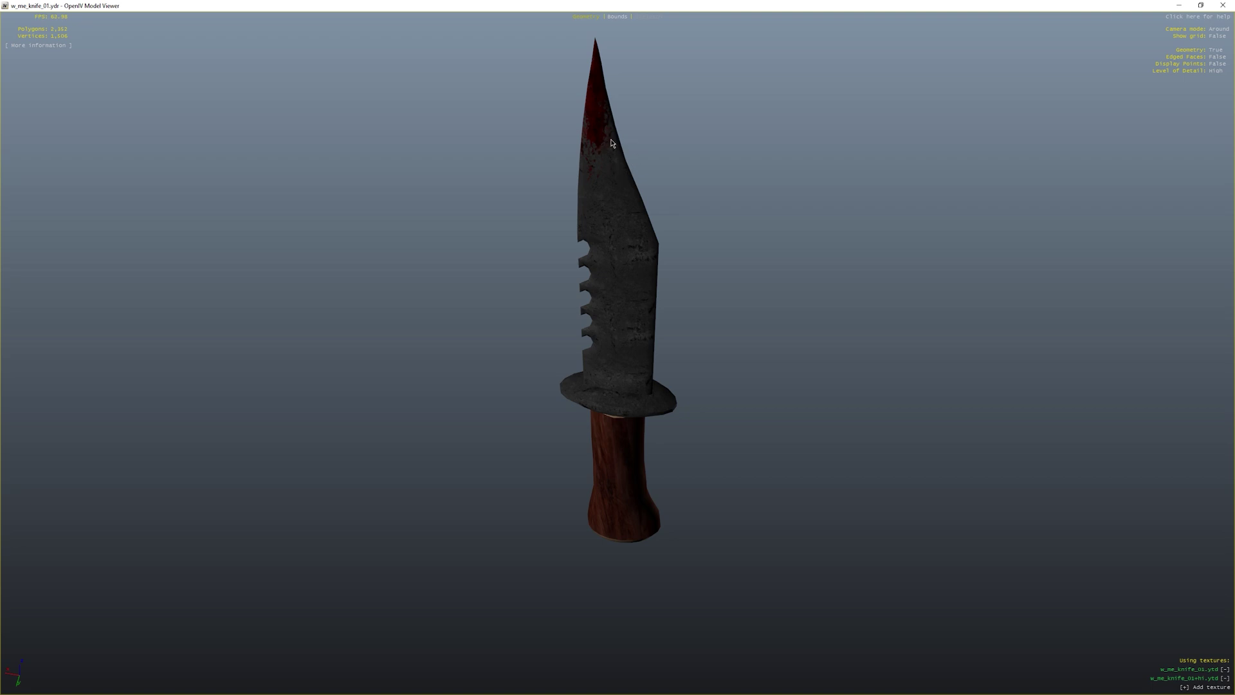
pyautogui.moveTo(695, 308); pyautogui.dragTo(641, 287)
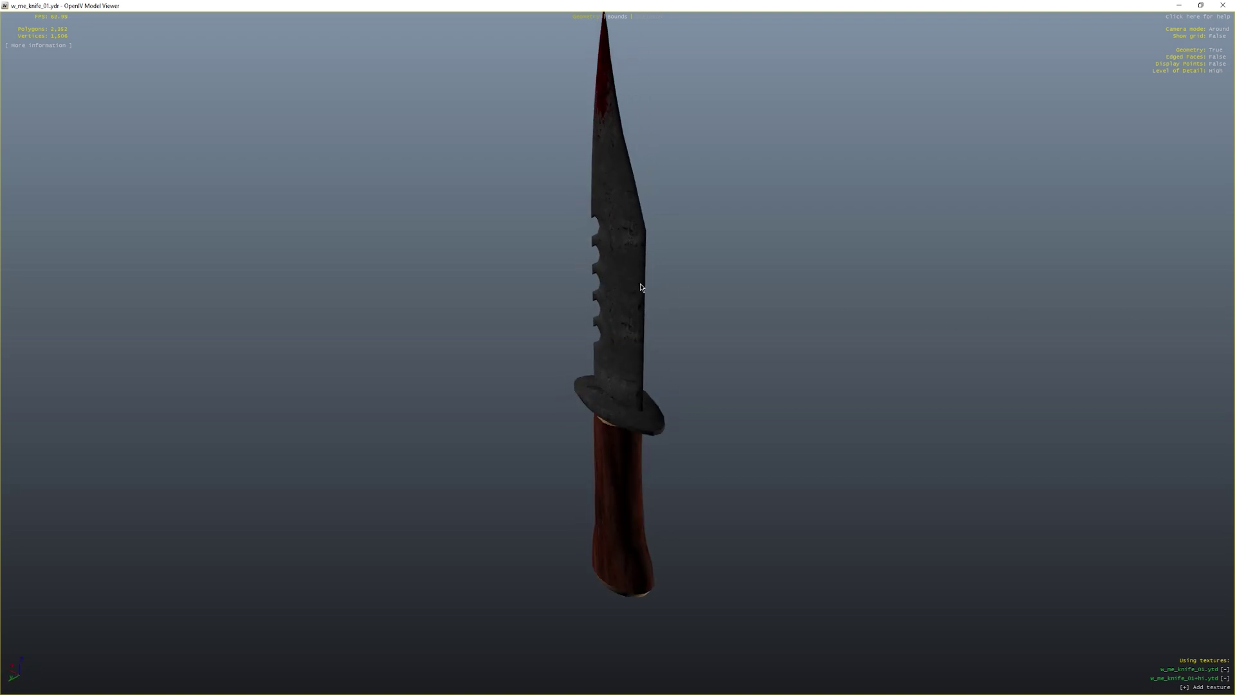
pyautogui.click(1222, 5)
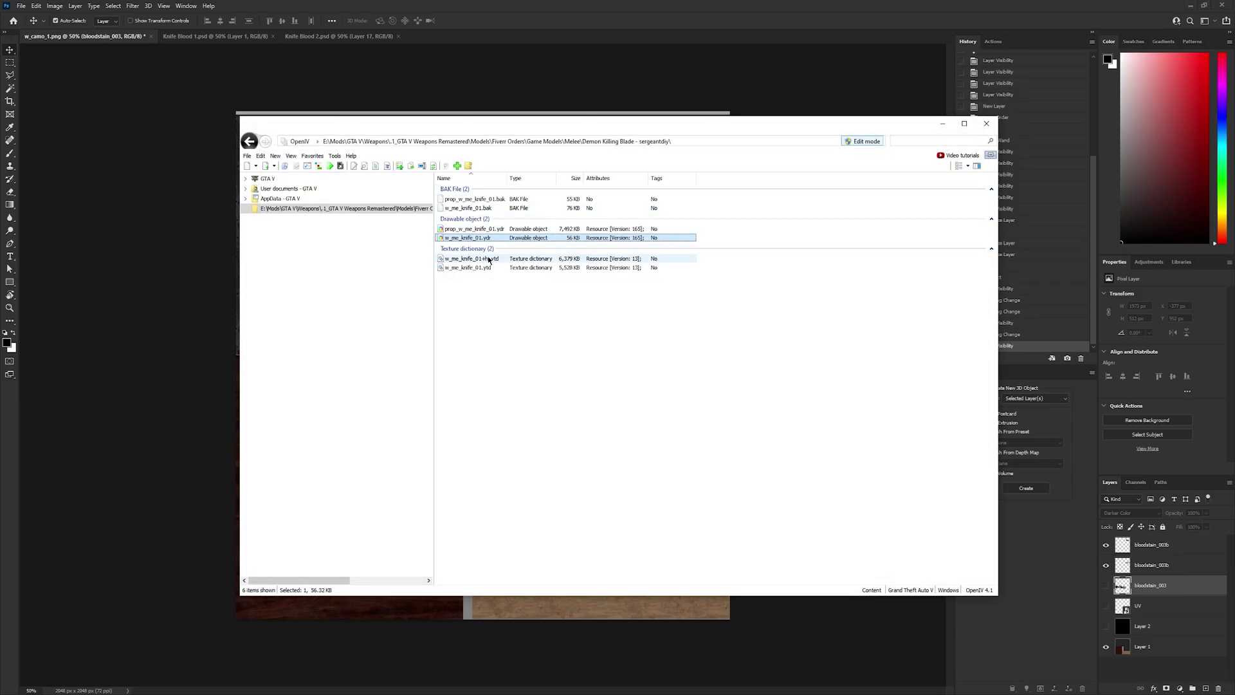
# Return to Photoshop, hide both bloodstain_003b layers, and show the bloodstain_003 and UV layers.
pyautogui.click(943, 124)
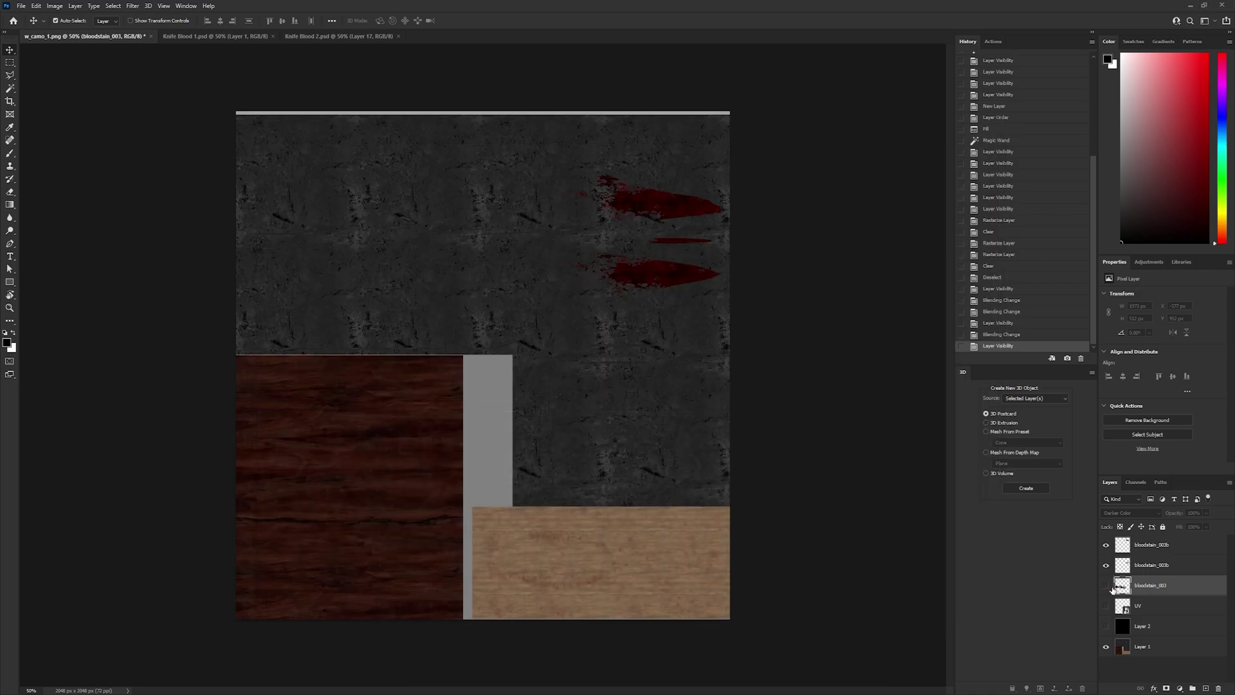
pyautogui.click(1107, 546)
pyautogui.click(1107, 545)
pyautogui.click(1106, 564)
pyautogui.click(1106, 544)
pyautogui.click(1107, 584)
pyautogui.click(1107, 605)
# Move the bloodstain_003 stain from the handle onto the lower blade's UV area and reshape it with Free Transform.
pyautogui.keyDown('ctrl'); pyautogui.moveTo(497, 440); pyautogui.dragTo(606, 325); pyautogui.keyUp('ctrl')
pyautogui.hotkey('ctrl', 't')
pyautogui.moveTo(490, 377); pyautogui.dragTo(490, 210)
pyautogui.press('Return')
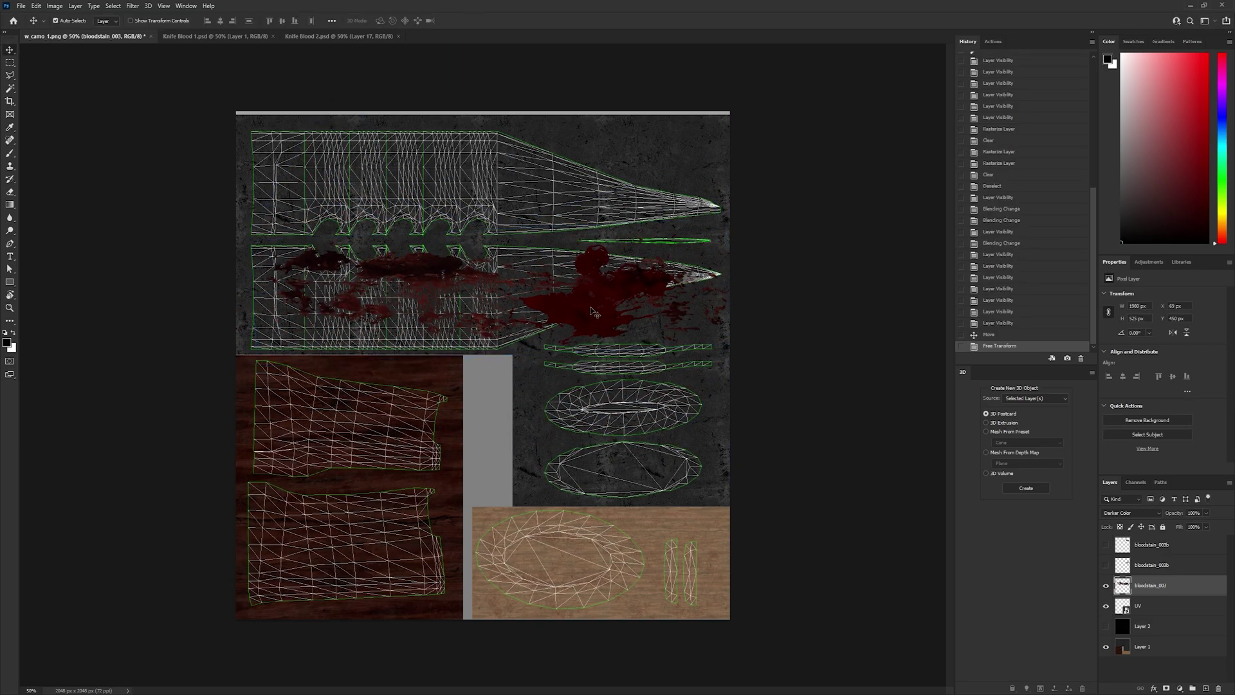
# Show both bloodstain_003b layers and adjust the bloodstain_003 layer's position and stacking order for the lower blade.
pyautogui.click(1106, 544)
pyautogui.click(1106, 565)
pyautogui.moveTo(573, 293); pyautogui.dragTo(597, 287)
pyautogui.moveTo(1147, 580)
pyautogui.mouseDown()
pyautogui.moveTo(1156, 557)
pyautogui.moveTo(1154, 593)
pyautogui.mouseUp()
pyautogui.moveTo(589, 285)
pyautogui.mouseDown()
pyautogui.moveTo(568, 292)
pyautogui.moveTo(579, 292)
pyautogui.mouseUp()
# Resize the bloodstain_003 stain with Free Transform and fit it over the tip end of the lower blade.
pyautogui.hotkey('ctrl', 't')
pyautogui.moveTo(541, 205); pyautogui.dragTo(540, 238)
pyautogui.moveTo(553, 307); pyautogui.dragTo(628, 283)
pyautogui.press('Return')
pyautogui.hotkey('ctrl', 't')
pyautogui.moveTo(740, 212); pyautogui.dragTo(737, 201)
pyautogui.moveTo(623, 284); pyautogui.dragTo(626, 294)
pyautogui.press('Return')
# Duplicate the bloodstain_003 stain, then reorient the copy and place it farther back along the lower blade.
pyautogui.keyDown('alt'); pyautogui.moveTo(669, 256); pyautogui.dragTo(642, 265); pyautogui.keyUp('alt')
pyautogui.hotkey('ctrl', 't')
pyautogui.rightClick(526, 357)
pyautogui.click(560, 533)
pyautogui.moveTo(552, 332)
pyautogui.mouseDown()
pyautogui.moveTo(529, 311)
pyautogui.moveTo(564, 330)
pyautogui.mouseUp()
pyautogui.moveTo(561, 277); pyautogui.dragTo(526, 376)
pyautogui.press('Return')
# Make a second copy of the bloodstain_003 stain, flatten its height and fit it over the lower blade.
pyautogui.press('t')
pyautogui.hotkey('ctrl', 't')
pyautogui.moveTo(495, 436); pyautogui.dragTo(492, 291)
pyautogui.moveTo(498, 362); pyautogui.dragTo(645, 279)
pyautogui.press('Return')
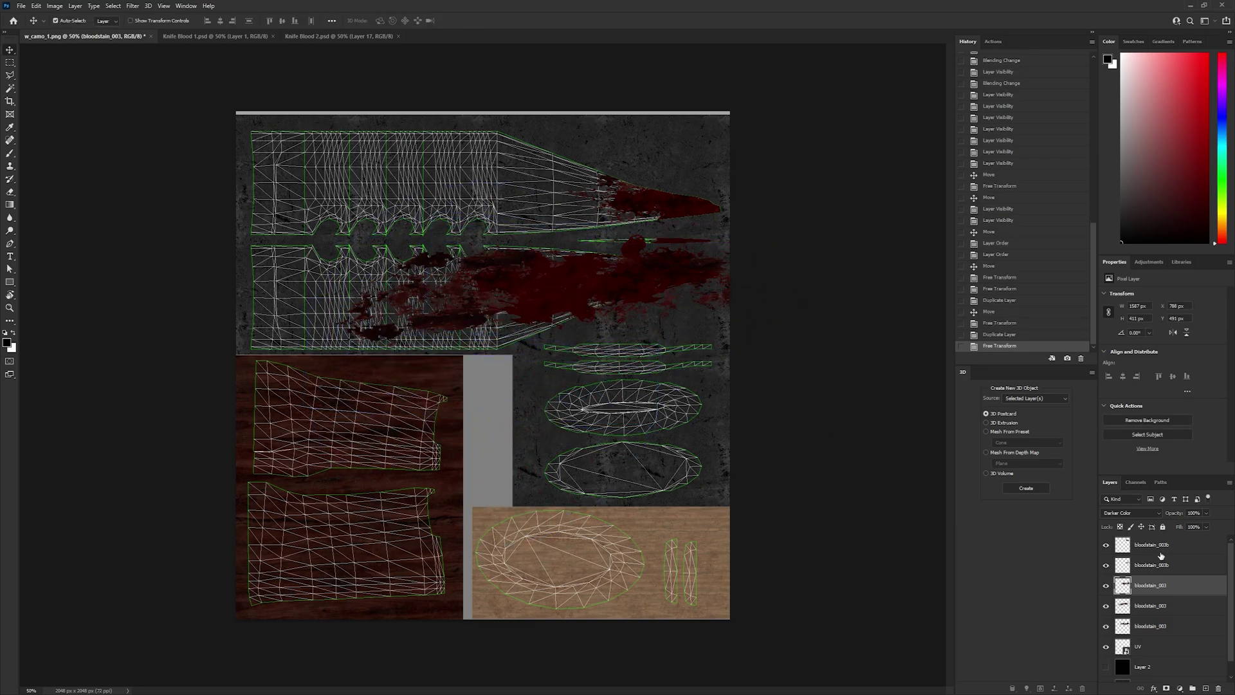
# Toggle the two bloodstain_003b layers to tell them apart and leave the upper blade's stain layer hidden.
pyautogui.keyDown('shift'); pyautogui.click(1148, 544); pyautogui.keyUp('shift')
pyautogui.click(1106, 545)
pyautogui.click(1106, 545)
pyautogui.click(1148, 570)
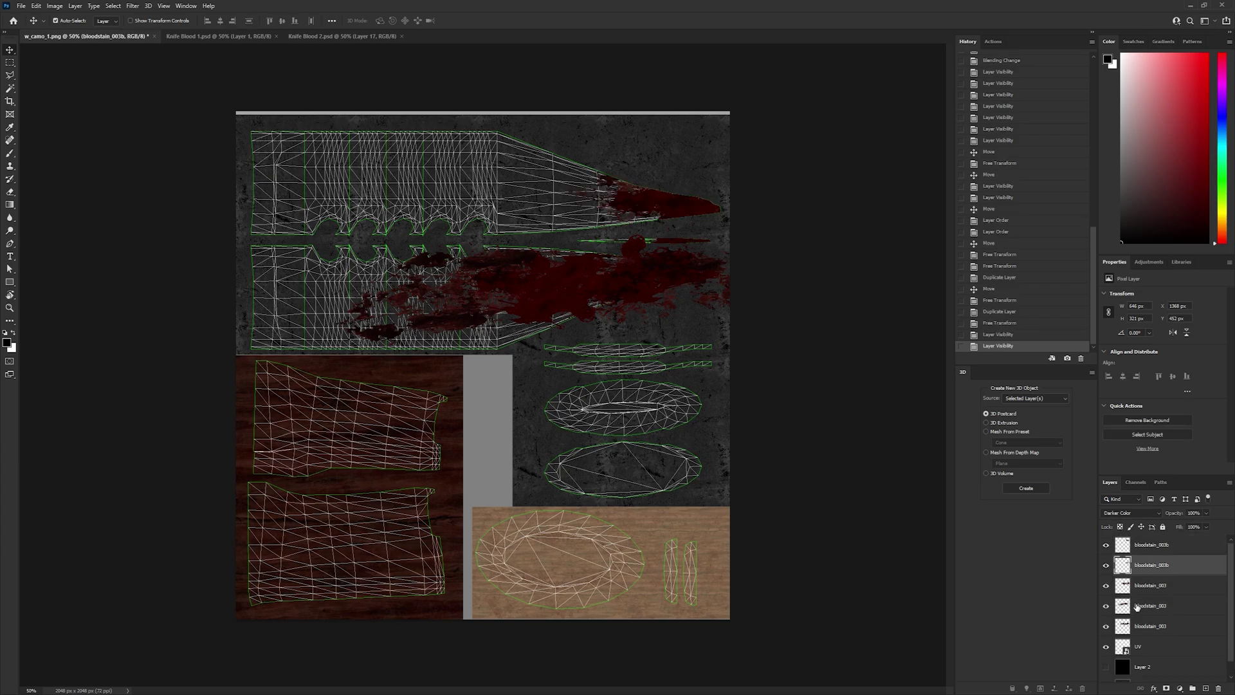
pyautogui.click(1106, 545)
pyautogui.click(1106, 565)
pyautogui.click(1105, 566)
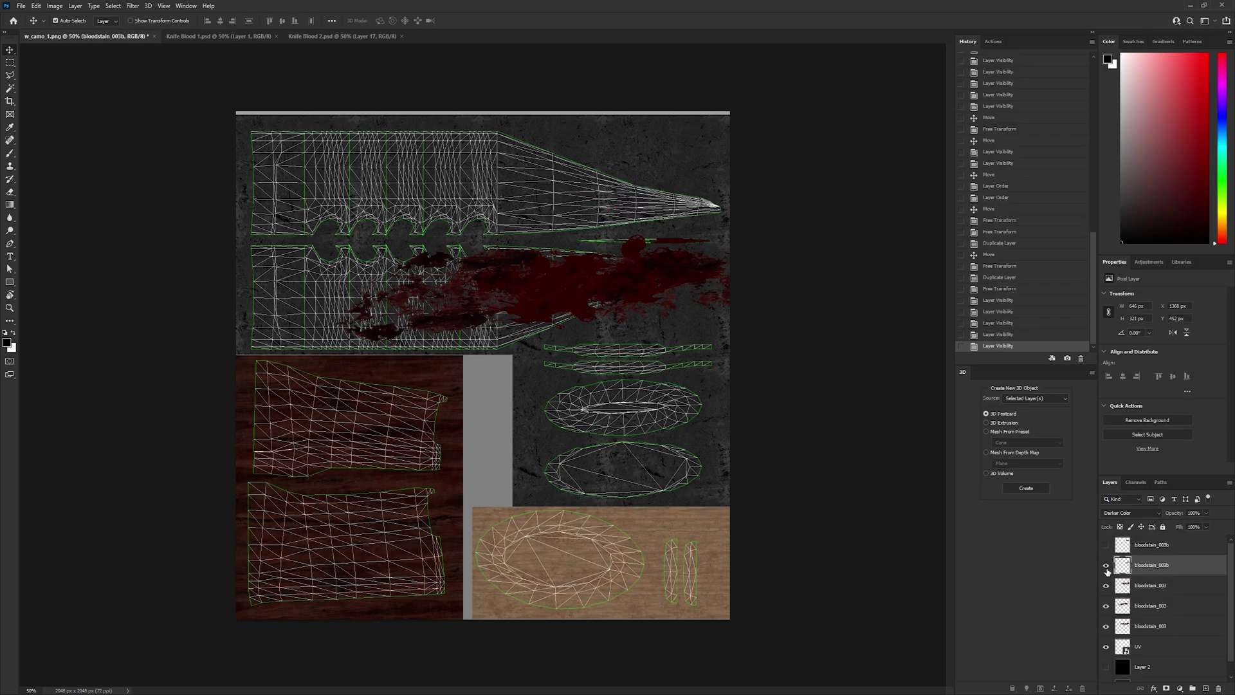
pyautogui.click(1106, 568)
pyautogui.click(1106, 568)
# Duplicate the lower blade's bloodstain_003b and three bloodstain_003 layers together and move the copies onto the upper blade.
pyautogui.click(1141, 587)
pyautogui.keyDown('shift'); pyautogui.click(1145, 606); pyautogui.keyUp('shift')
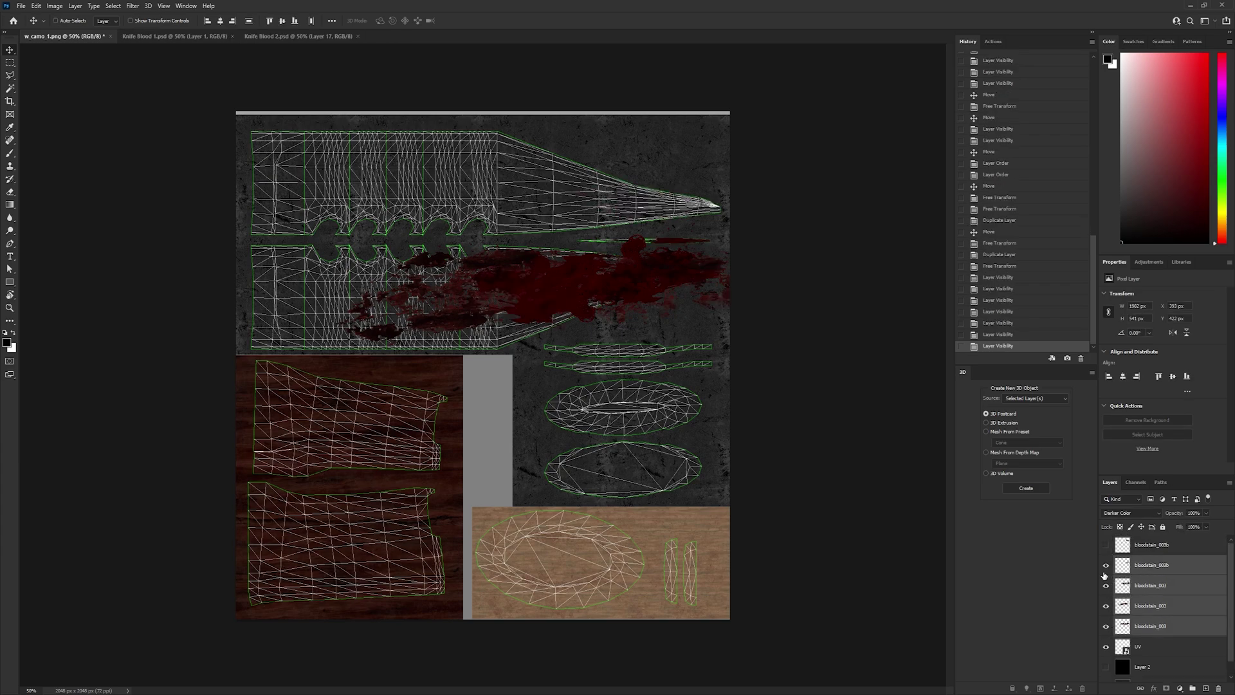
pyautogui.hotkey('ctrl', 'c')
pyautogui.hotkey('ctrl', 'v')
pyautogui.hotkey('ctrl', 't')
pyautogui.moveTo(515, 344); pyautogui.dragTo(532, 175)
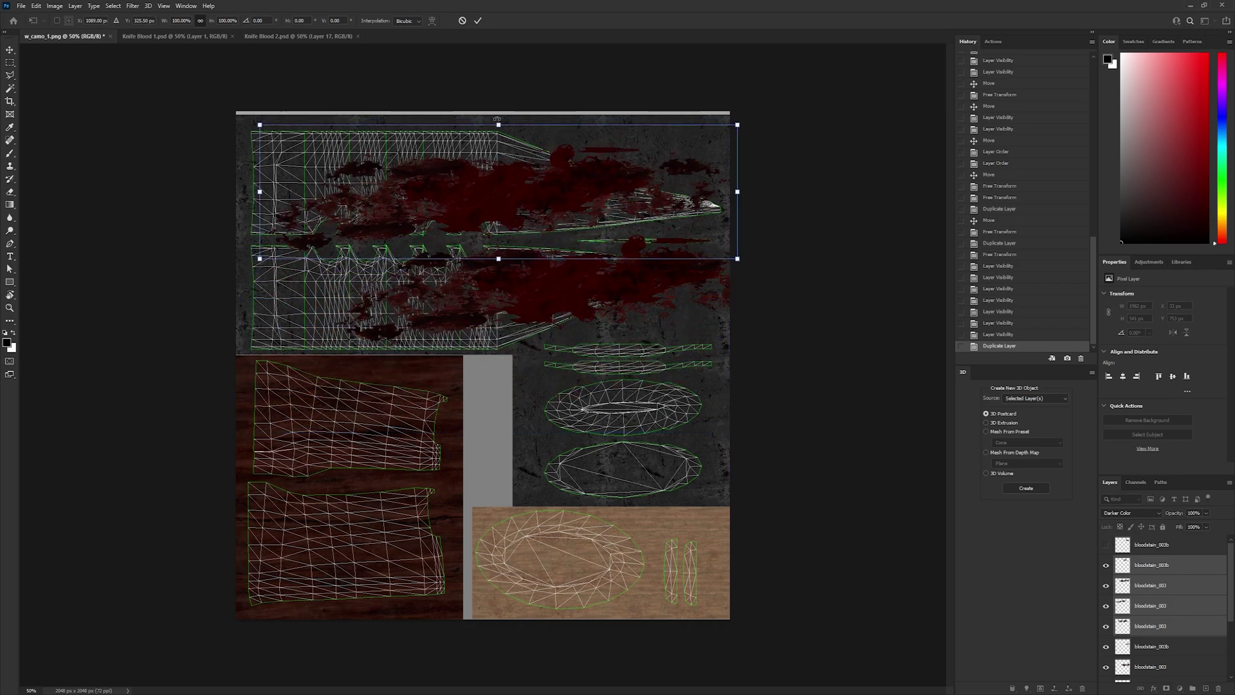
# Show the hidden bloodstain_003b layer, then scale down the copied stains and shift them toward the upper blade's tip.
pyautogui.click(1105, 550)
pyautogui.hotkey('ctrl', 't')
pyautogui.moveTo(540, 117); pyautogui.dragTo(551, 125)
pyautogui.moveTo(577, 209); pyautogui.dragTo(624, 206)
pyautogui.press('Return')
# Select the empty area outside the UV islands on the UV layer with the Magic Wand.
pyautogui.click(1145, 548)
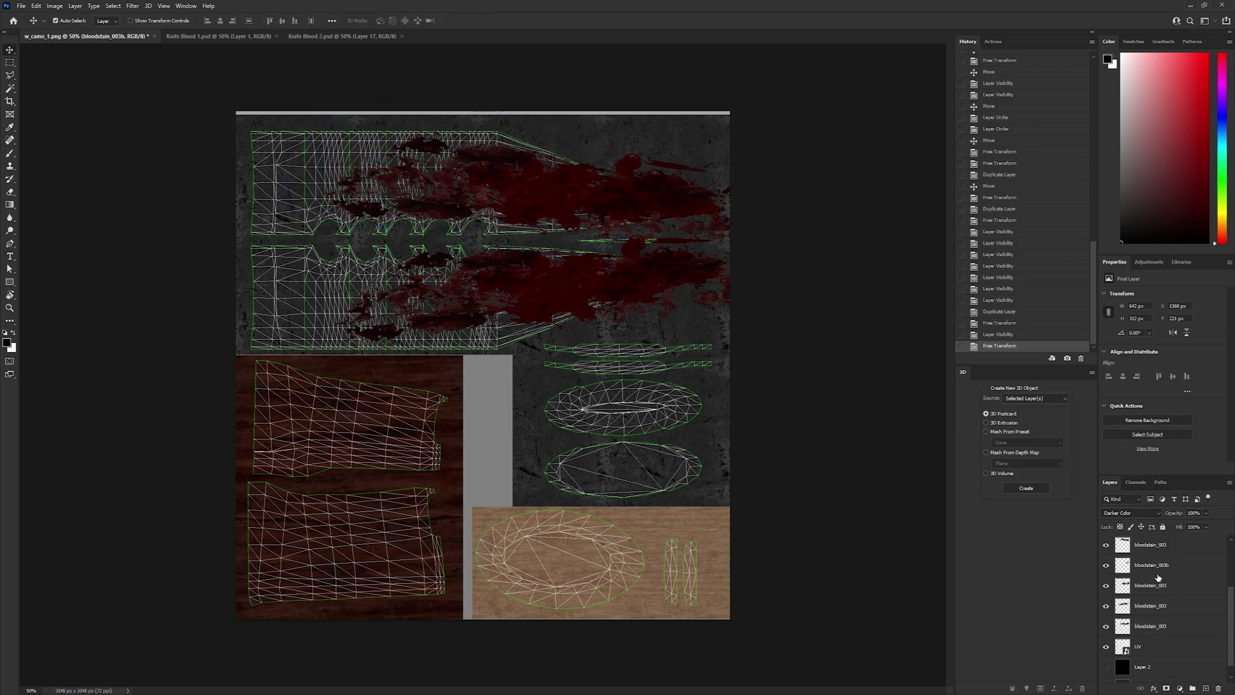
pyautogui.scroll(5, 1158, 578)
pyautogui.scroll(-5, 1141, 584)
pyautogui.scroll(5, 1141, 585)
pyautogui.scroll(-5, 1142, 587)
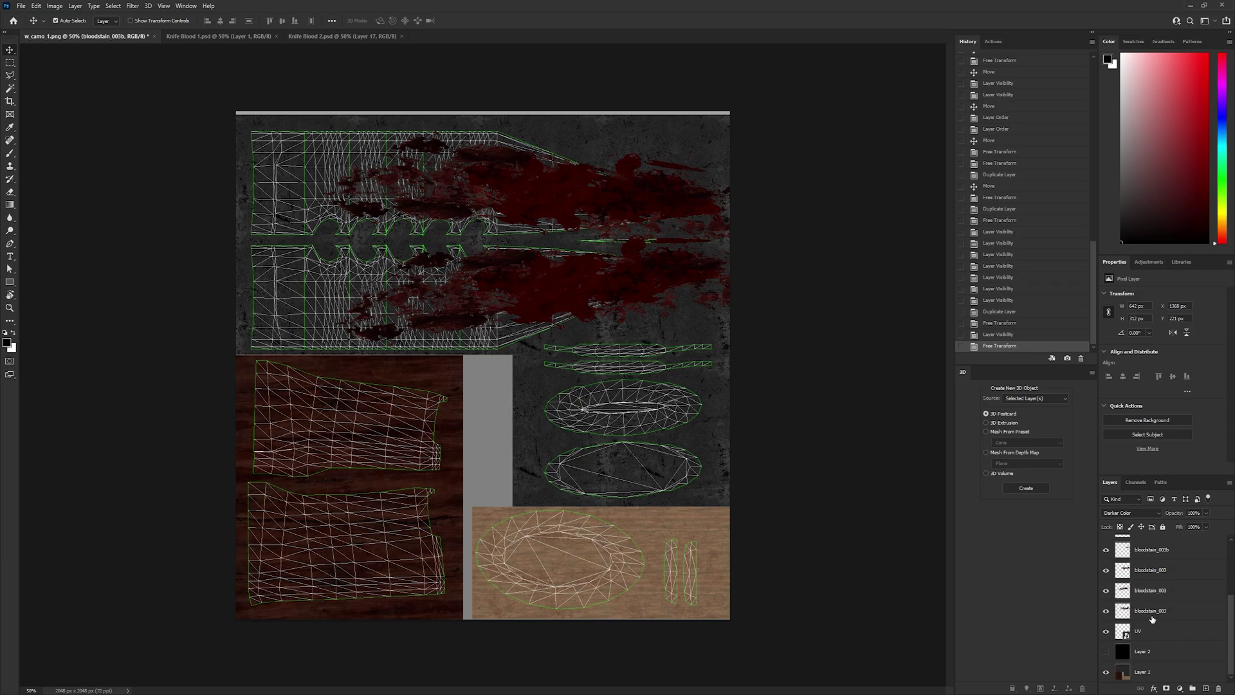
pyautogui.click(1152, 627)
pyautogui.click(10, 88)
pyautogui.click(511, 470)
# Clear the selected area outside the UV islands from each bloodstain layer and deselect it.
pyautogui.scroll(5, 1161, 579)
pyautogui.click(1161, 542)
pyautogui.press('Delete')
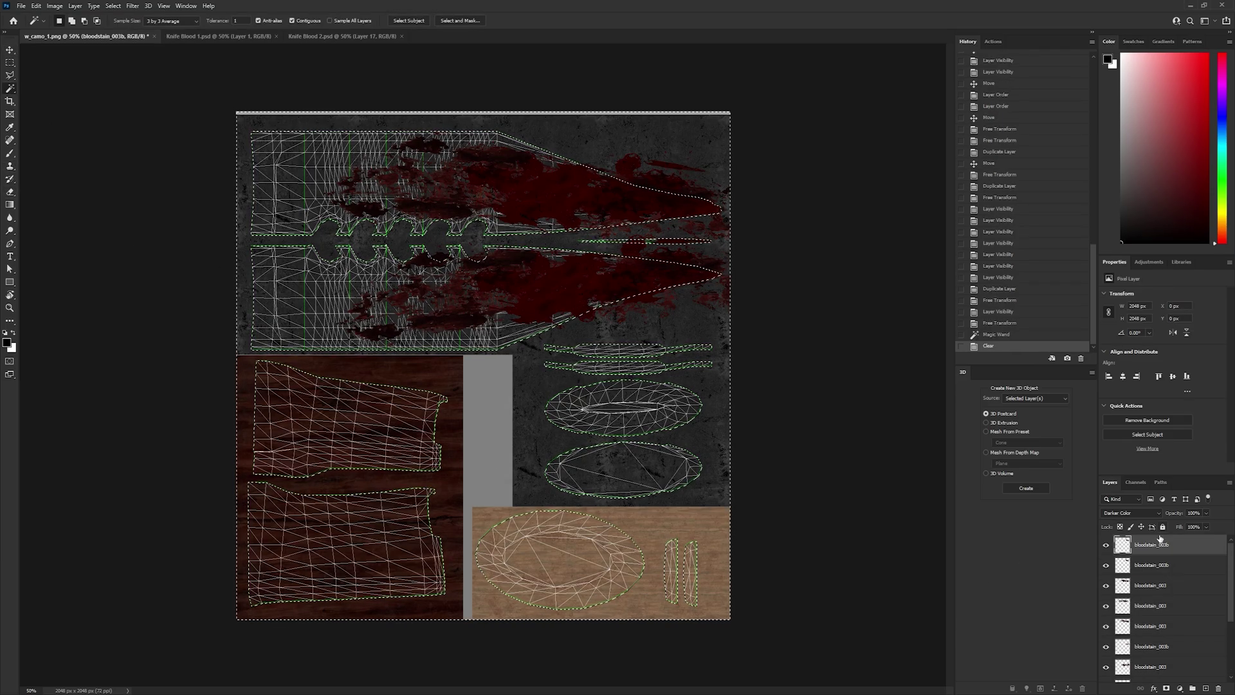
pyautogui.click(1161, 565)
pyautogui.press('Delete')
pyautogui.click(1162, 584)
pyautogui.press('Delete')
pyautogui.click(1163, 605)
pyautogui.click(1167, 652)
pyautogui.press('Delete')
pyautogui.scroll(-2, 1165, 643)
pyautogui.click(1163, 633)
pyautogui.press('Delete')
pyautogui.click(1162, 646)
pyautogui.press('Delete')
pyautogui.hotkey('ctrl', 'd')
pyautogui.press('v')
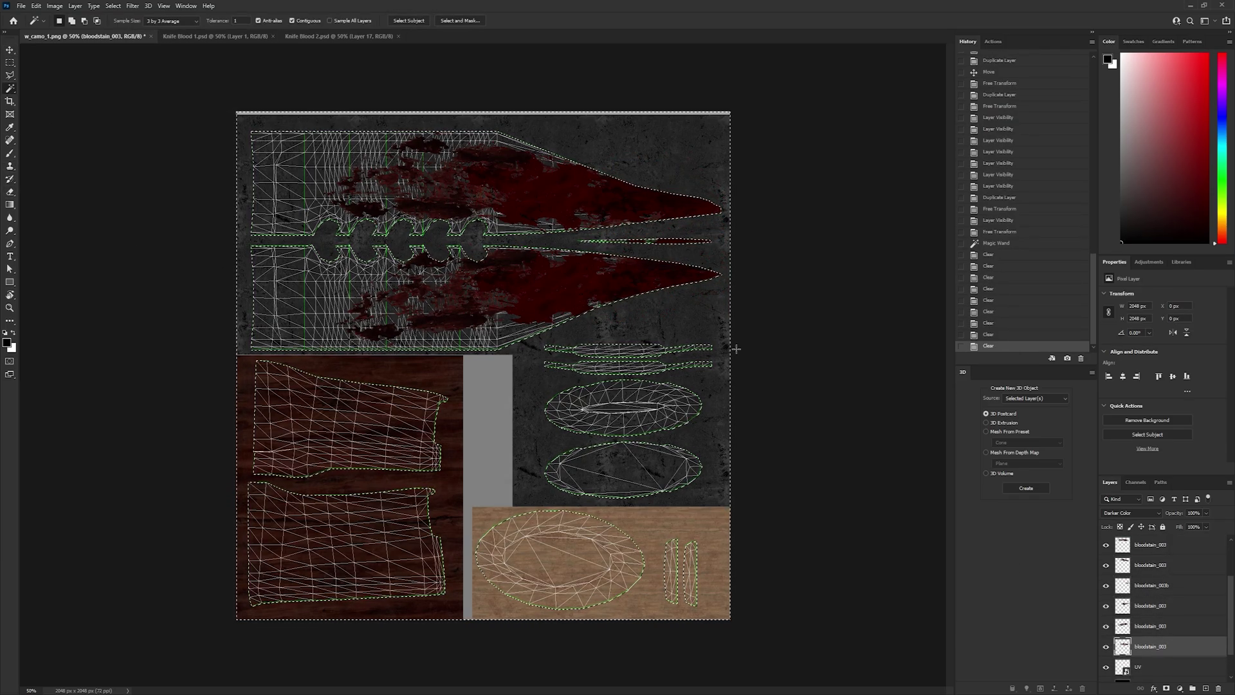
# Hide the UV layer and export the heavier blade-bloodstain texture with a file name ending in 3.
pyautogui.click(1106, 646)
pyautogui.click(21, 6)
pyautogui.moveTo(71, 149)
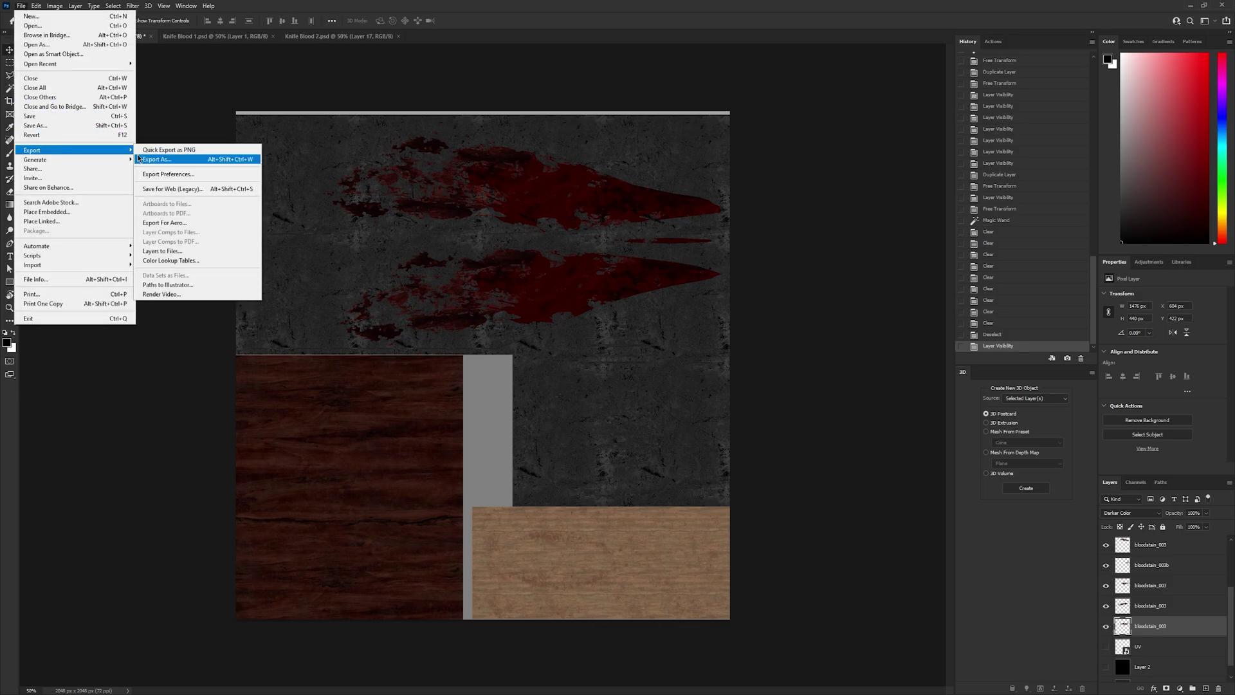
pyautogui.click(165, 160)
pyautogui.click(770, 493)
pyautogui.click(257, 81)
pyautogui.click(293, 523)
pyautogui.press('BackSpace')
pyautogui.write('3')
pyautogui.press('Return')
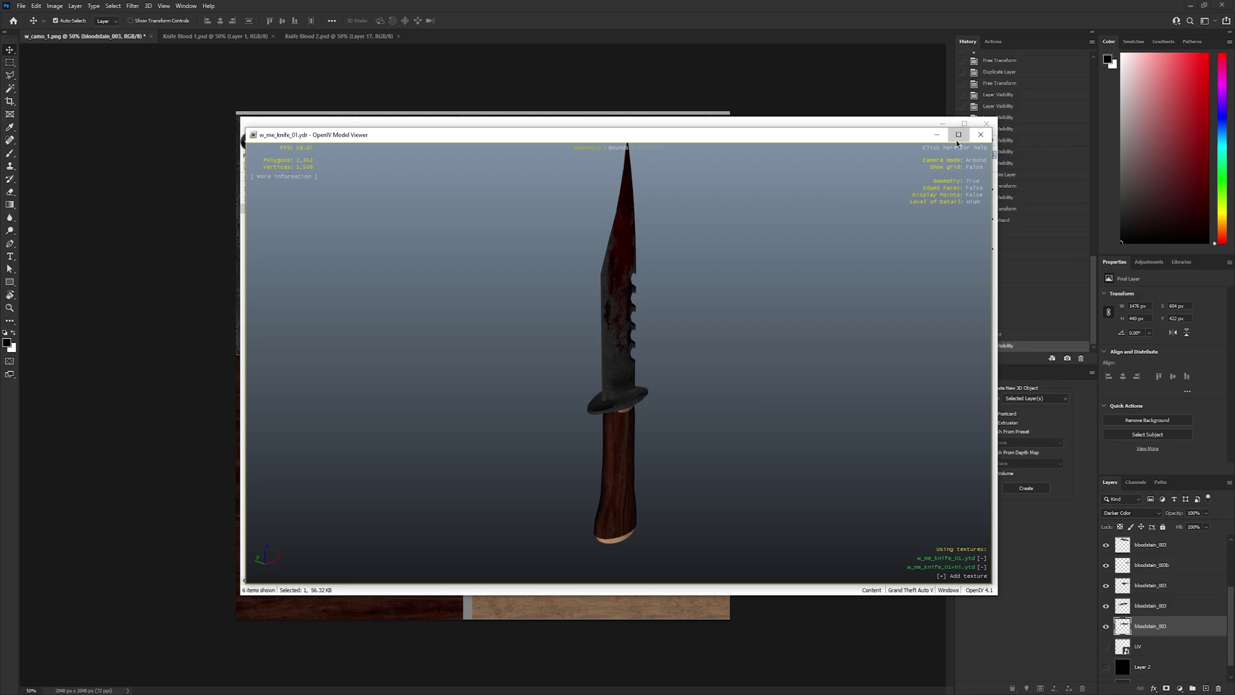
# Inspect the heavier bloodstains on w_me_knife_01.ydr in a maximized model view.
pyautogui.click(957, 134)
pyautogui.moveTo(725, 261); pyautogui.dragTo(723, 301)
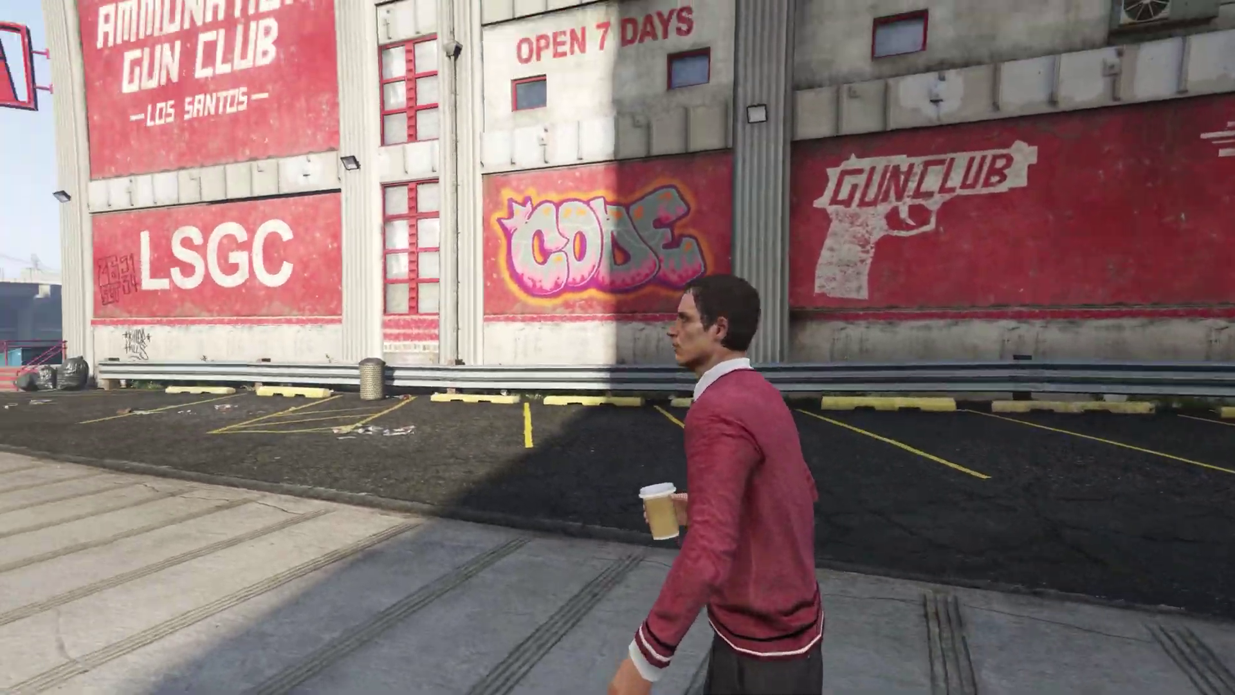
pyautogui.press('r')
pyautogui.scroll(-1, 617, 347)
pyautogui.click(617, 347)
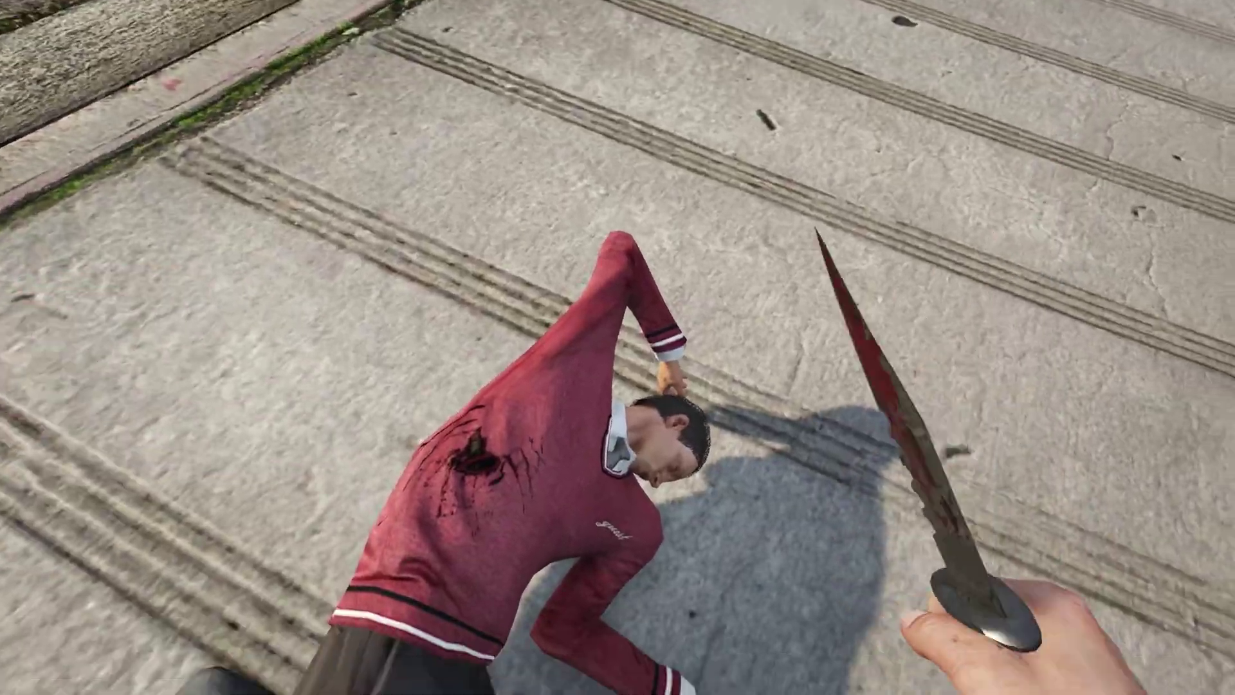
pyautogui.click(617, 347)
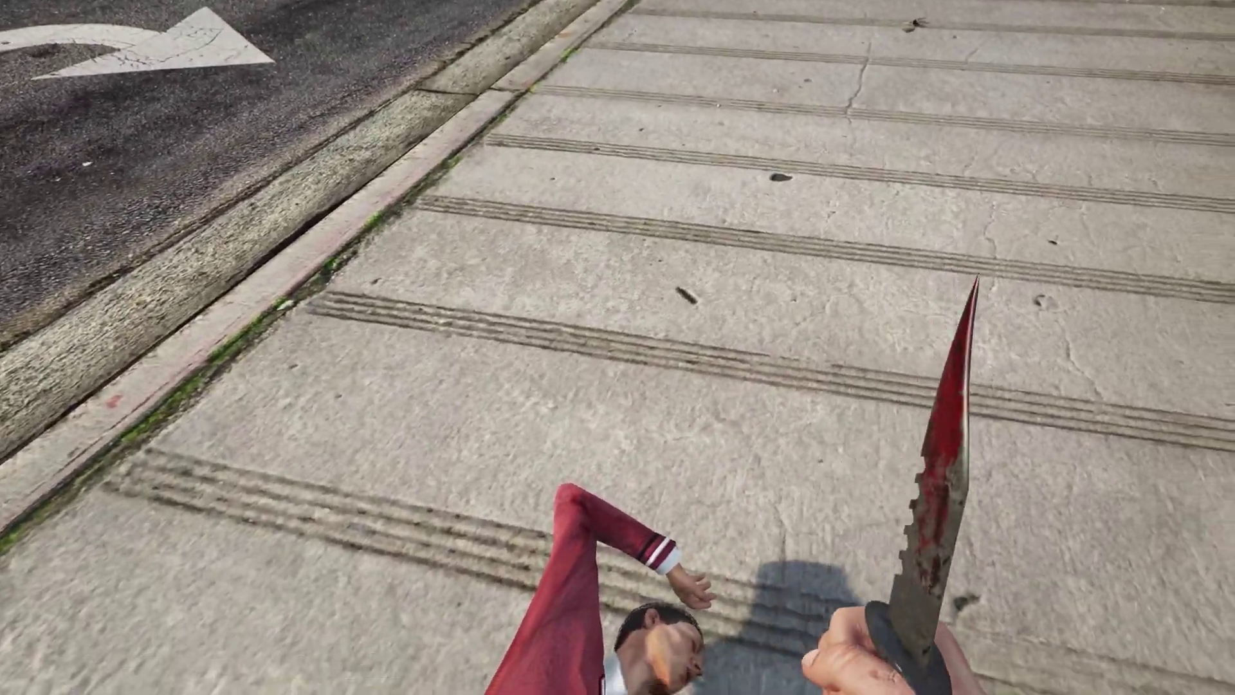